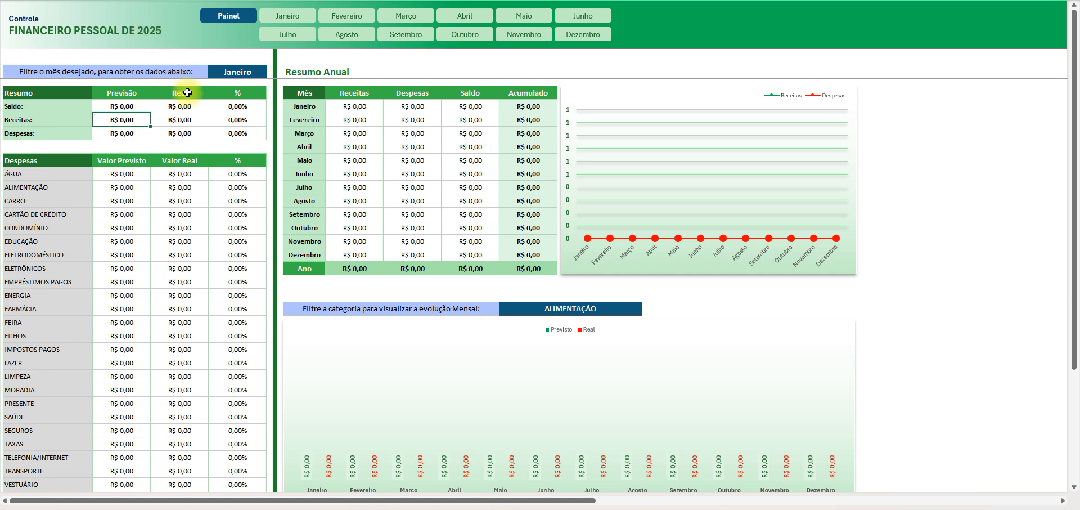
Step: Examine the Painel sheet's monthly summary and its planned and actual expense values by category
left_click(179, 120)
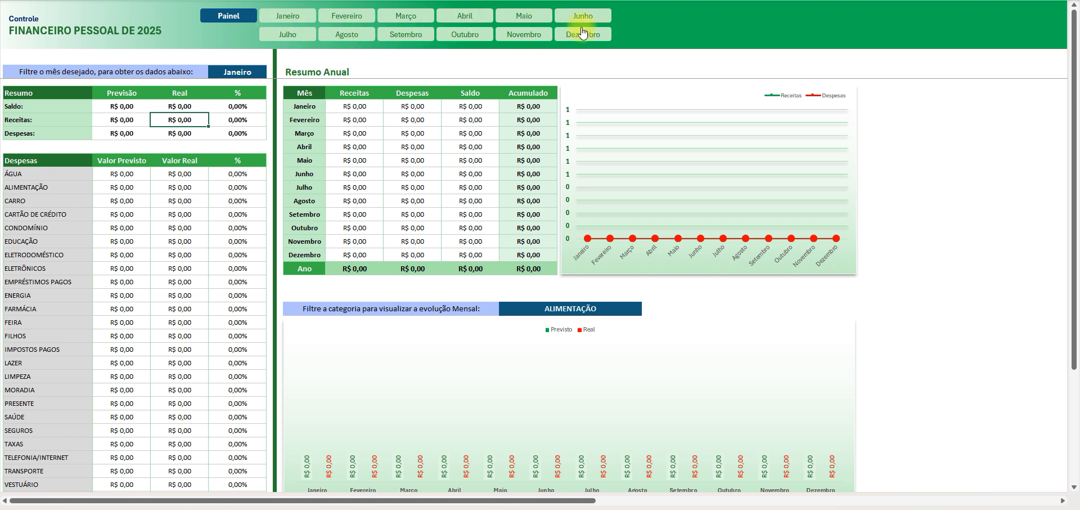
left_click(228, 14)
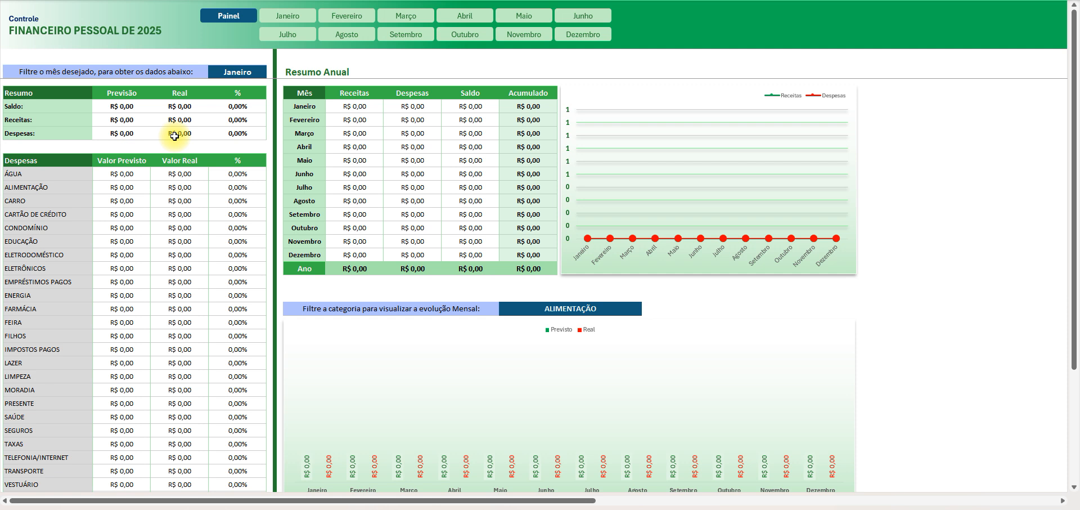
left_click_drag(176, 122, 182, 254)
left_click(184, 240)
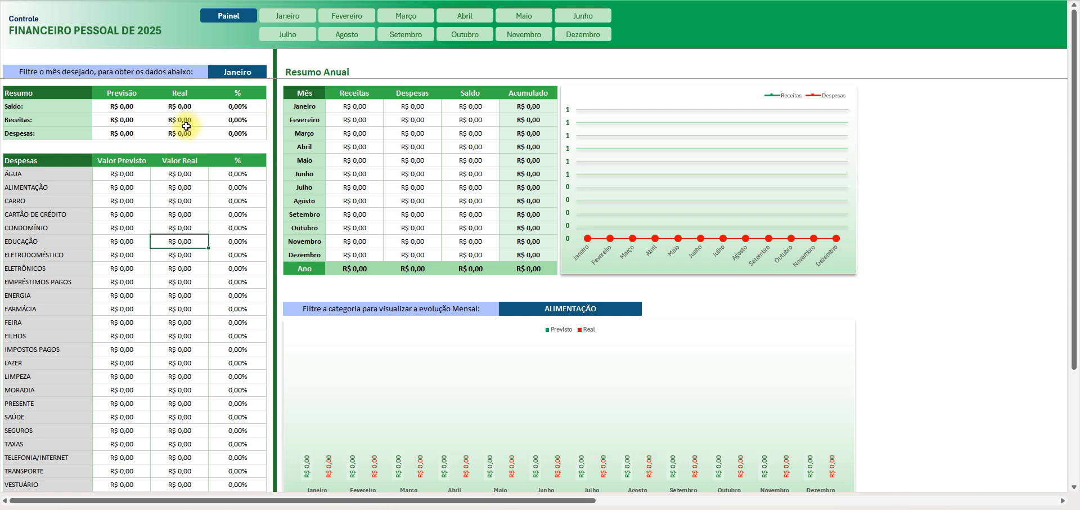
left_click_drag(186, 124, 186, 211)
left_click(185, 202)
Step: Browse the monthly sheets Janeiro through Junho, plus Agosto and Setembro, to view their layout
left_click(284, 20)
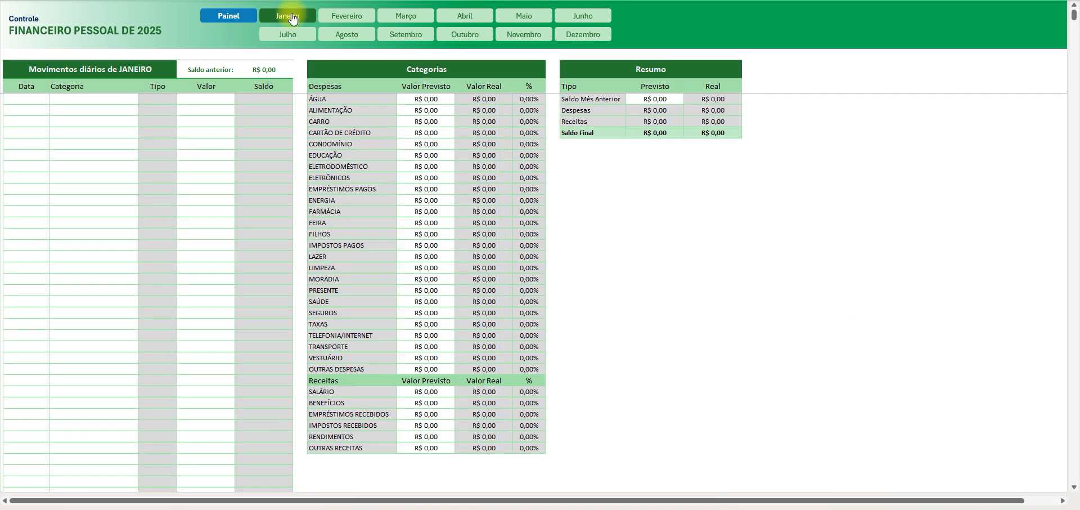
left_click(344, 18)
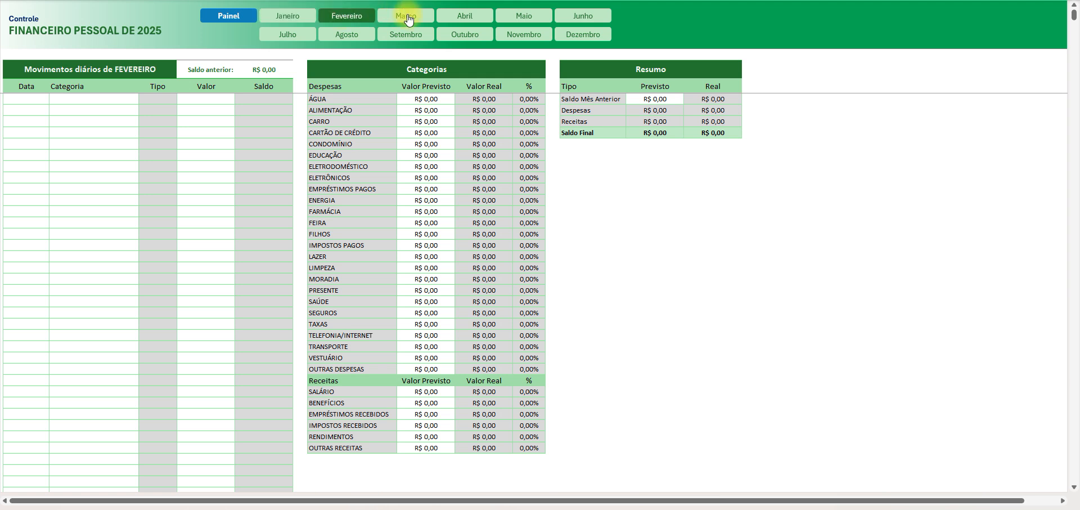
left_click(406, 17)
left_click(464, 17)
left_click(523, 17)
left_click(587, 18)
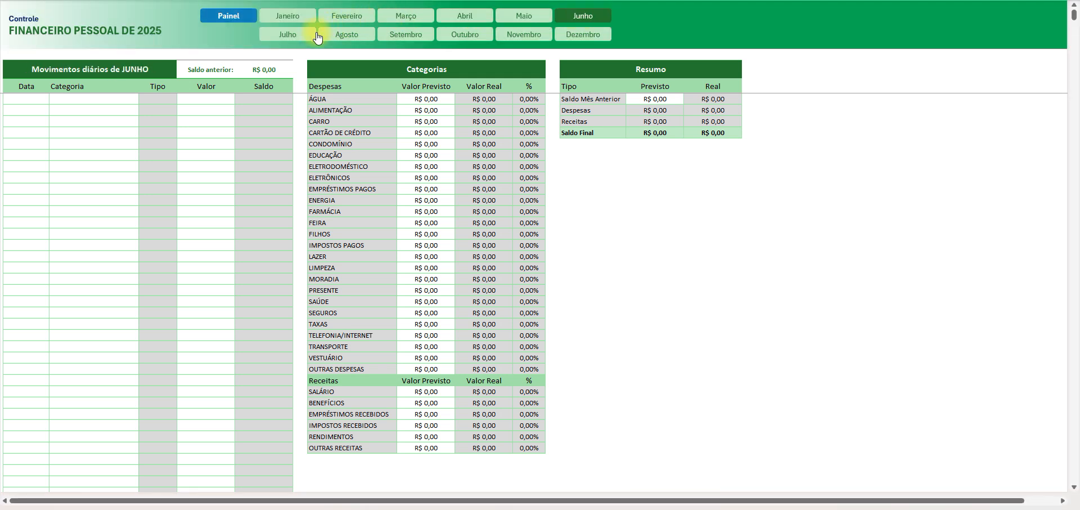
left_click(347, 34)
left_click(405, 35)
Step: Compare the layouts of the Janeiro, Fevereiro, Março and Abril sheets by switching between them
left_click(286, 17)
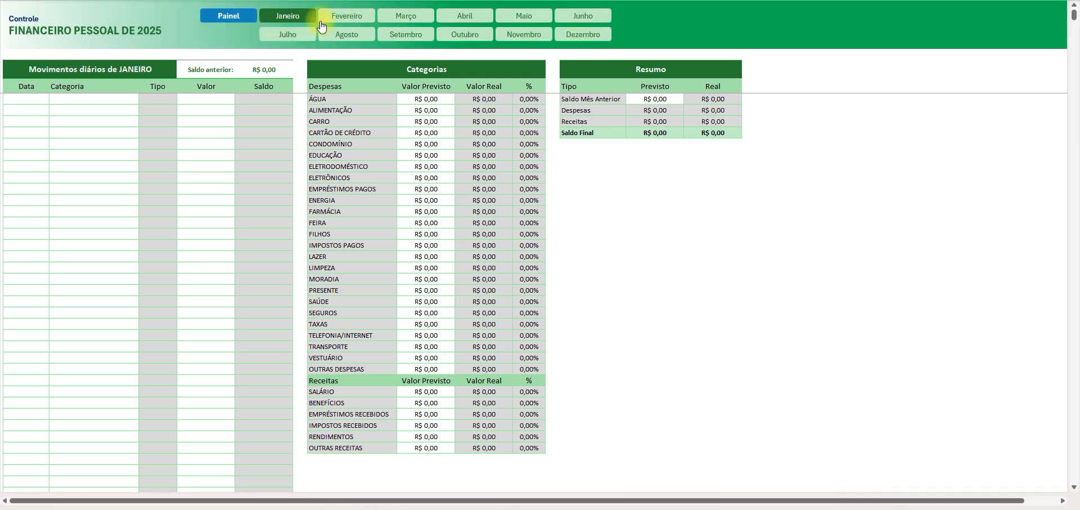
left_click(345, 16)
left_click(406, 17)
left_click(450, 20)
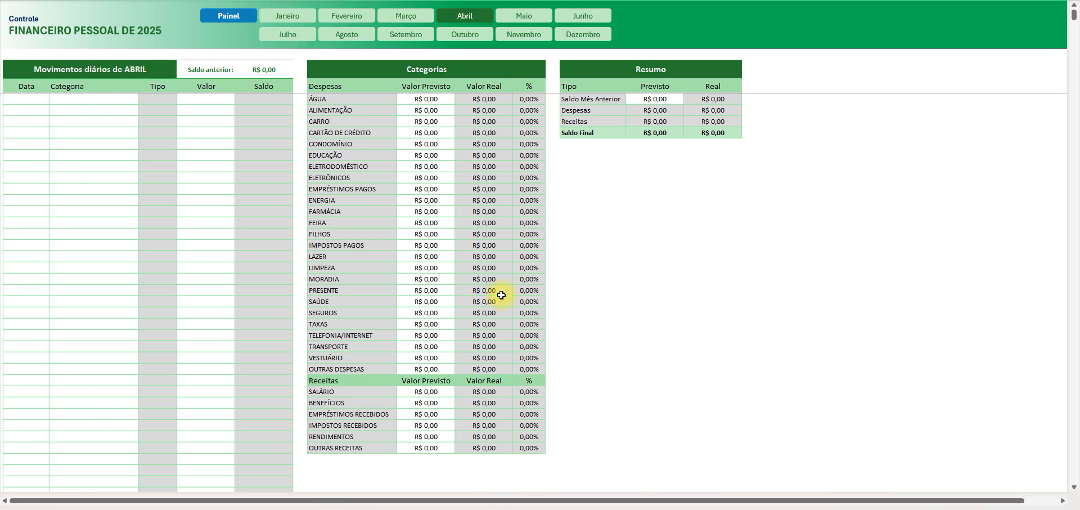
left_click(290, 18)
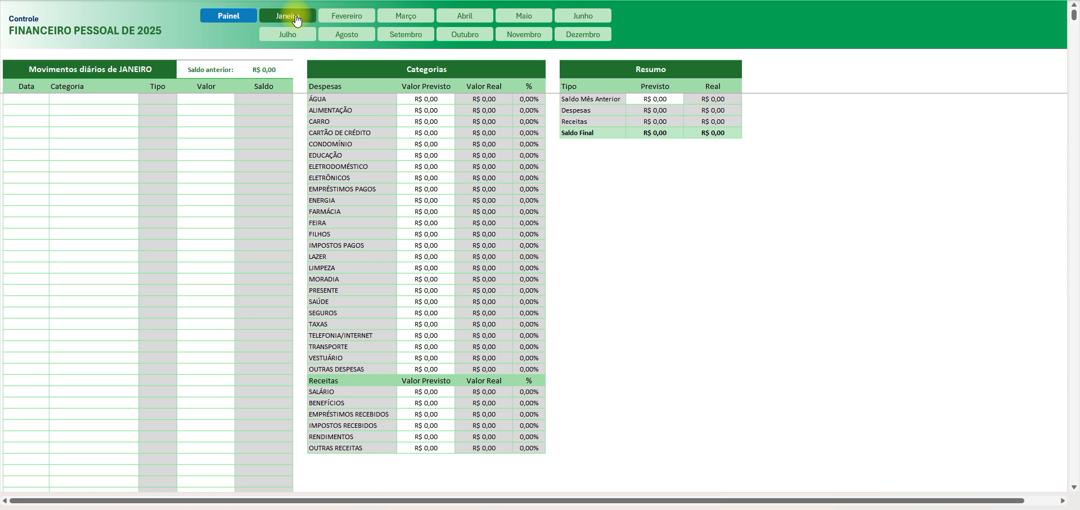
left_click(345, 17)
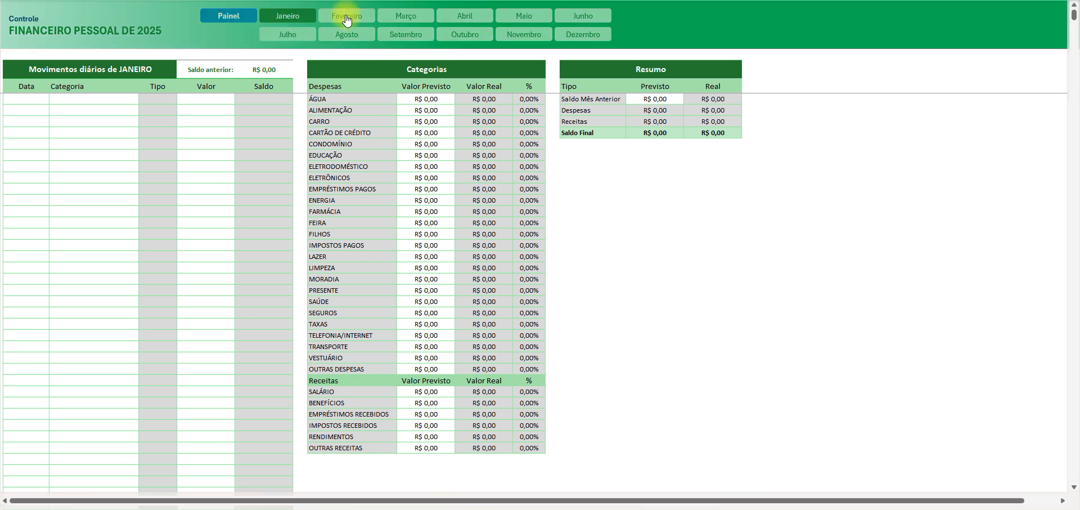
left_click(403, 20)
Step: Look through the monthly sheets from Janeiro to Junho and from Setembro back to Julho
left_click(288, 16)
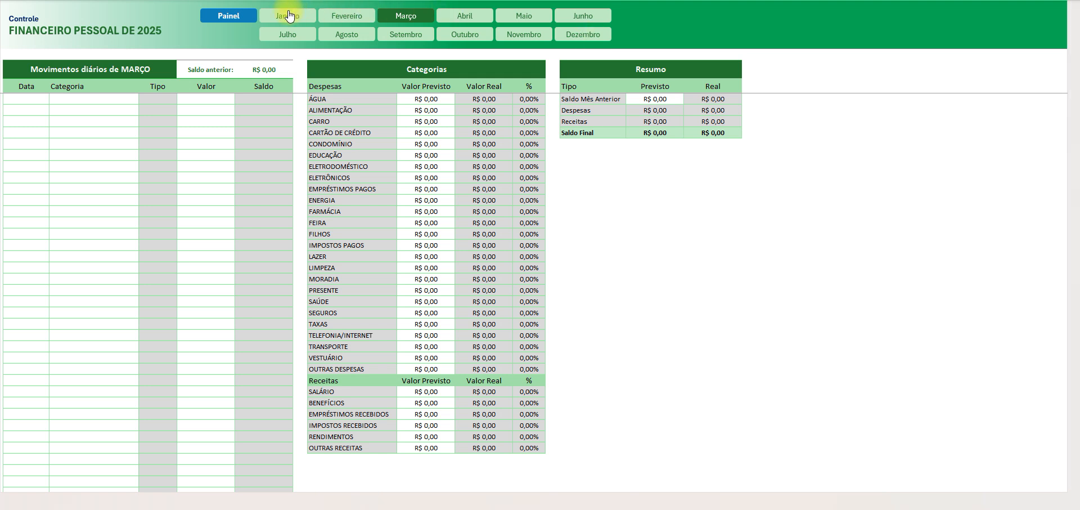
left_click(347, 16)
left_click(411, 20)
left_click(465, 15)
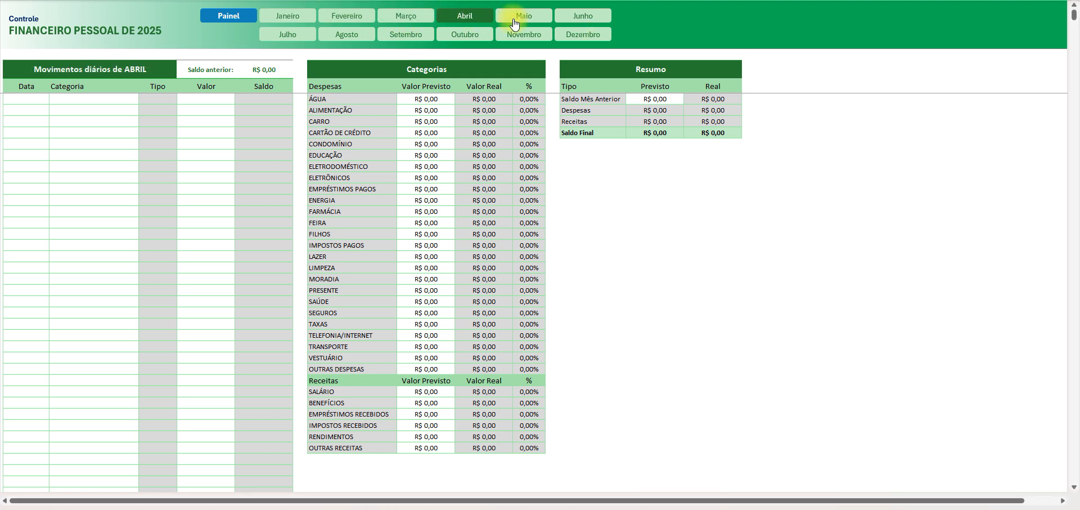
left_click(524, 16)
left_click(583, 16)
left_click(406, 34)
left_click(346, 35)
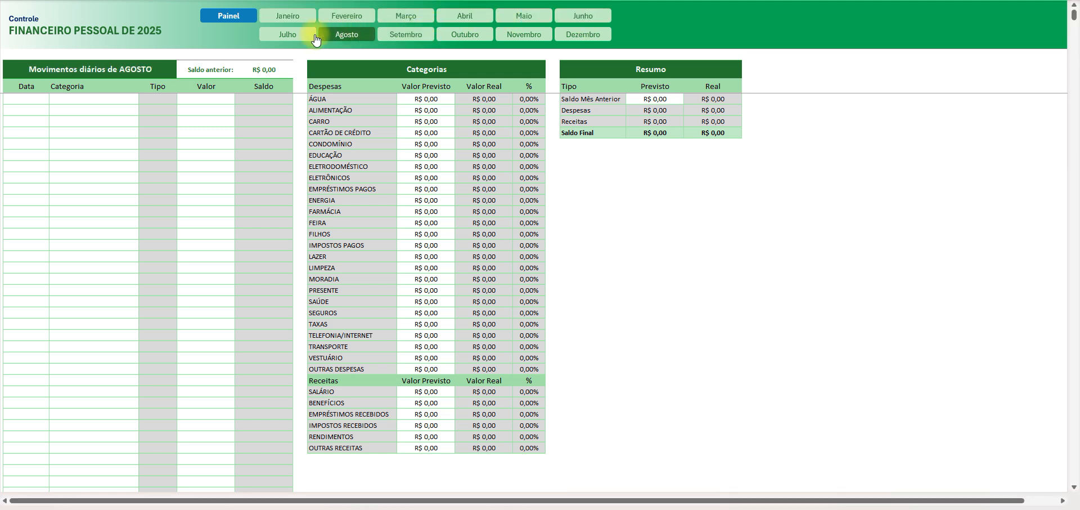
left_click(288, 34)
Step: Revisit the Janeiro, Fevereiro, Agosto, Março and Abril sheets and check the month in the daily movements title
left_click(287, 16)
left_click(334, 21)
left_click(347, 34)
left_click(406, 18)
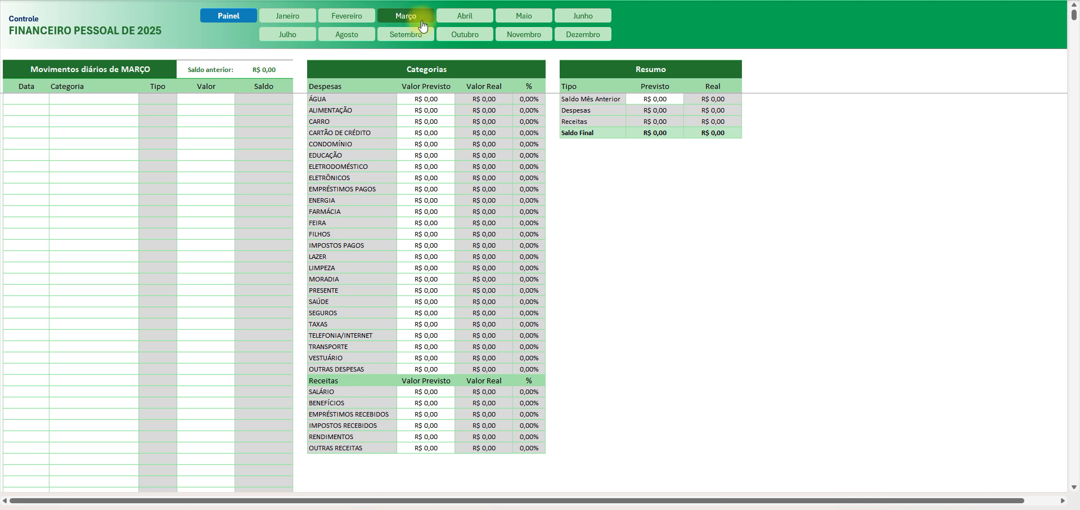
left_click(463, 19)
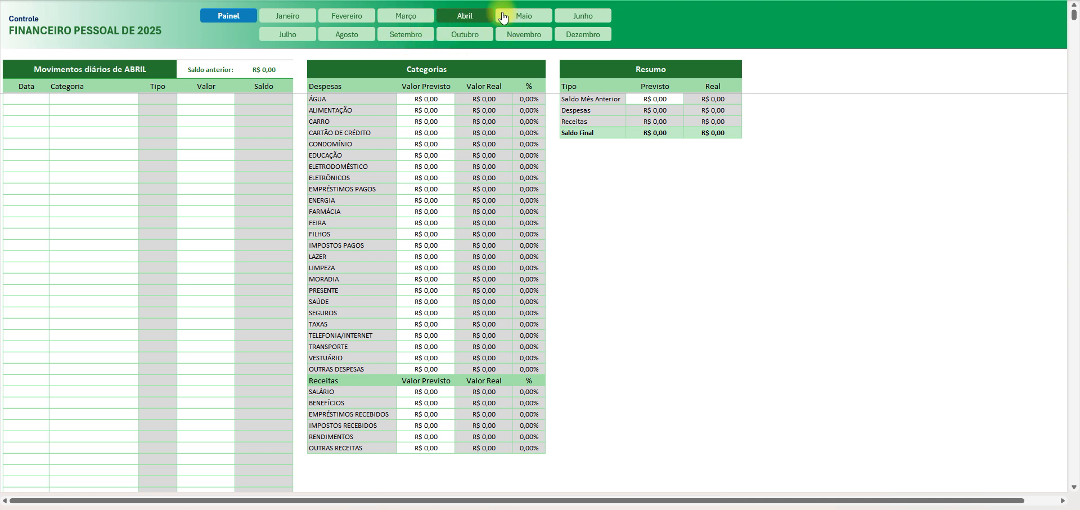
left_click(122, 68)
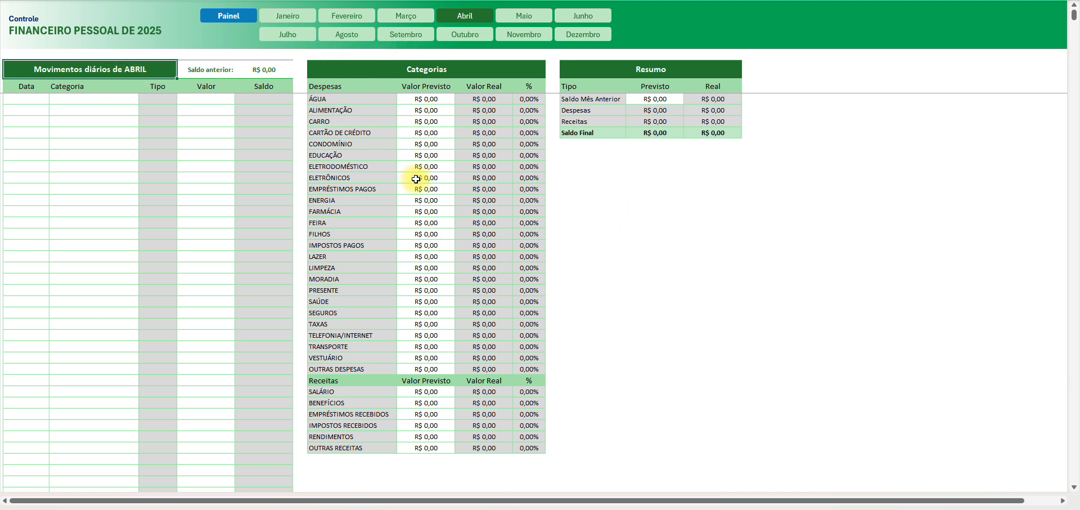
left_click(421, 16)
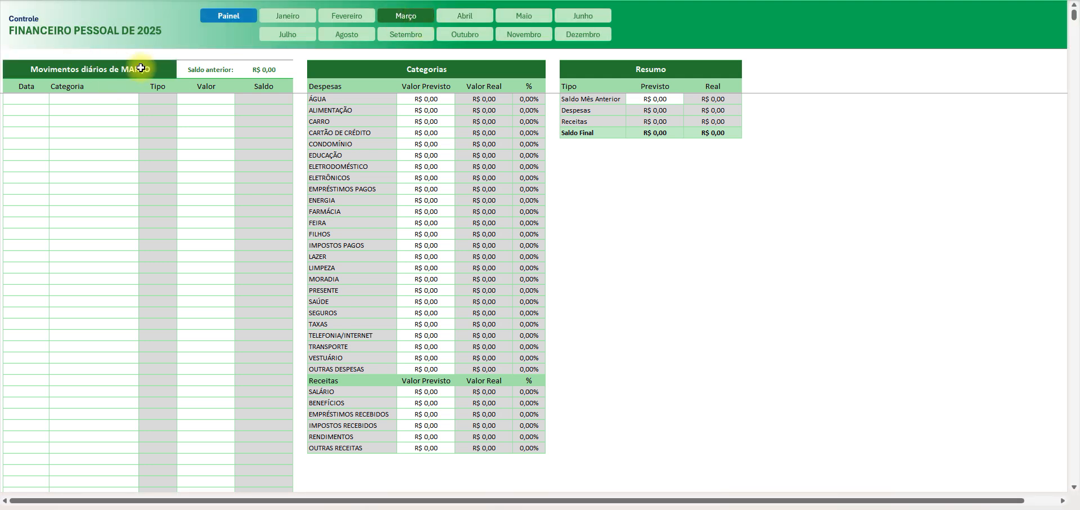
Step: Open the Janeiro sheet and examine its daily movements, Categorias and Resumo tables
left_click(286, 22)
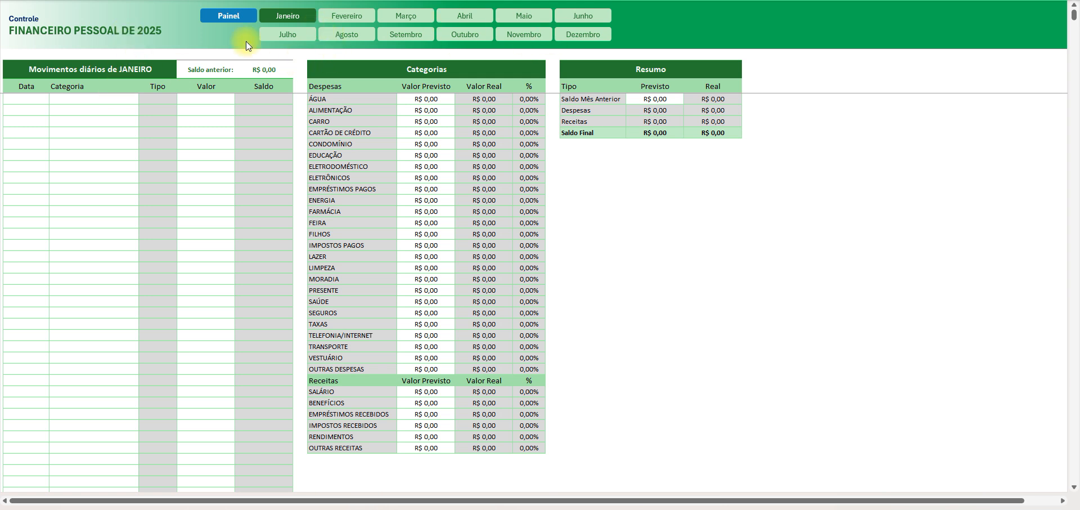
left_click_drag(124, 69, 419, 470)
left_click(426, 393)
left_click(150, 73)
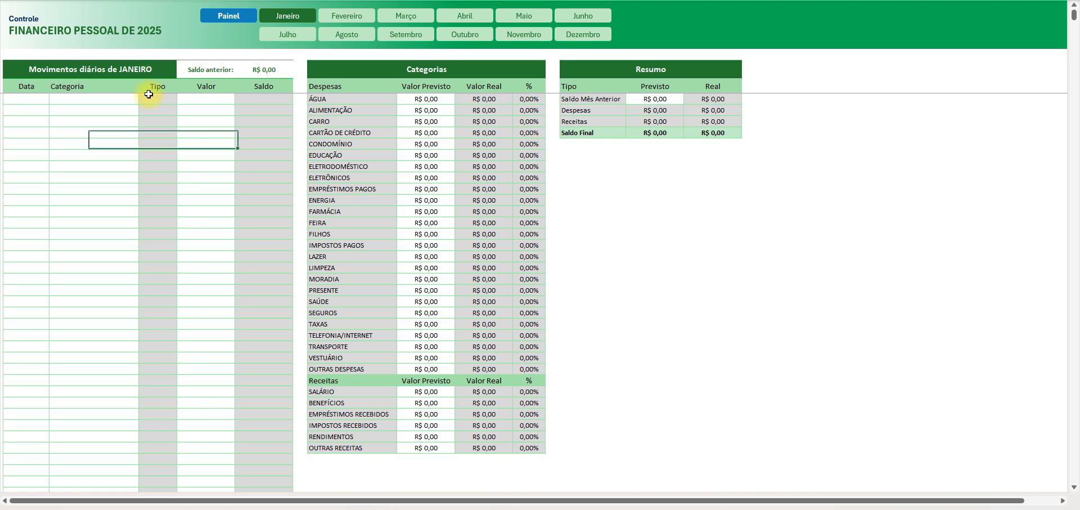
left_click_drag(149, 94, 169, 345)
left_click_drag(417, 124, 439, 345)
left_click_drag(654, 99, 665, 128)
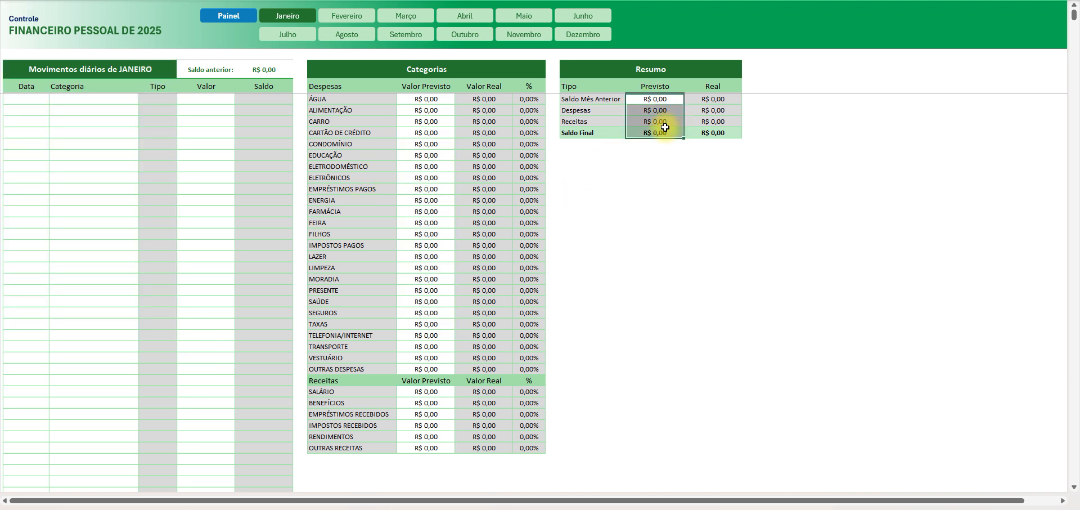
left_click(664, 123)
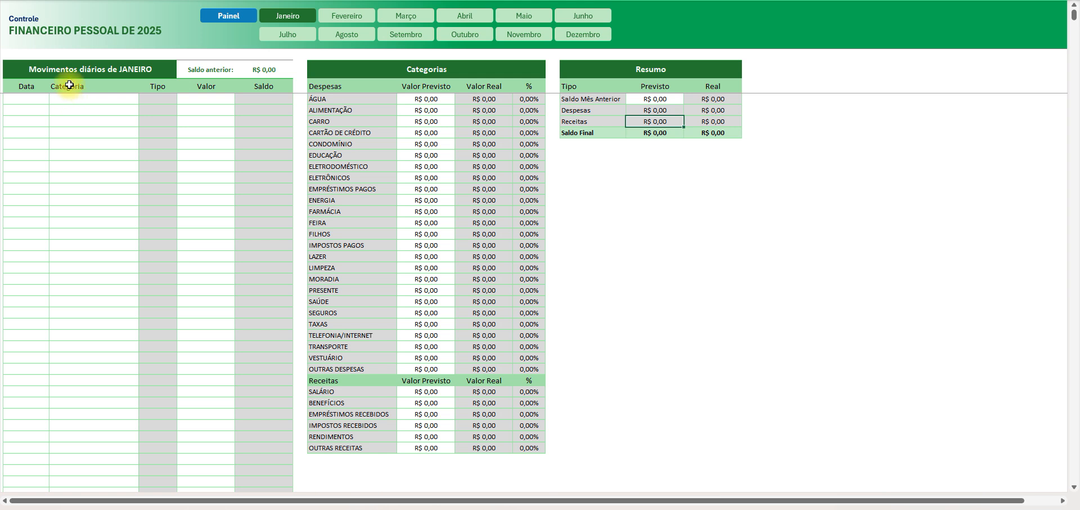
Step: Inspect the Categoria column and the rows available in January's daily movements table
left_click_drag(67, 71, 88, 258)
left_click(90, 258)
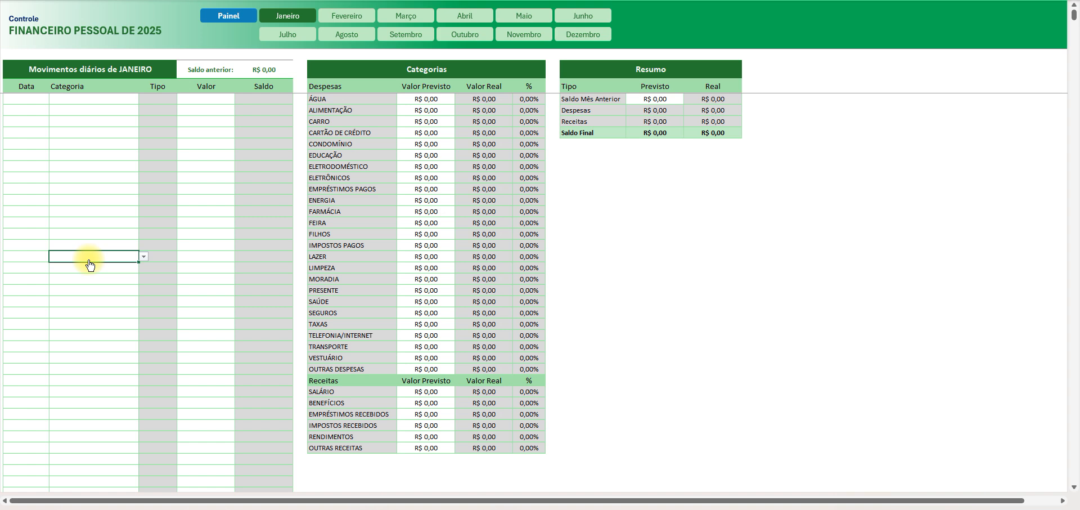
scroll(76, 166, "down", 8)
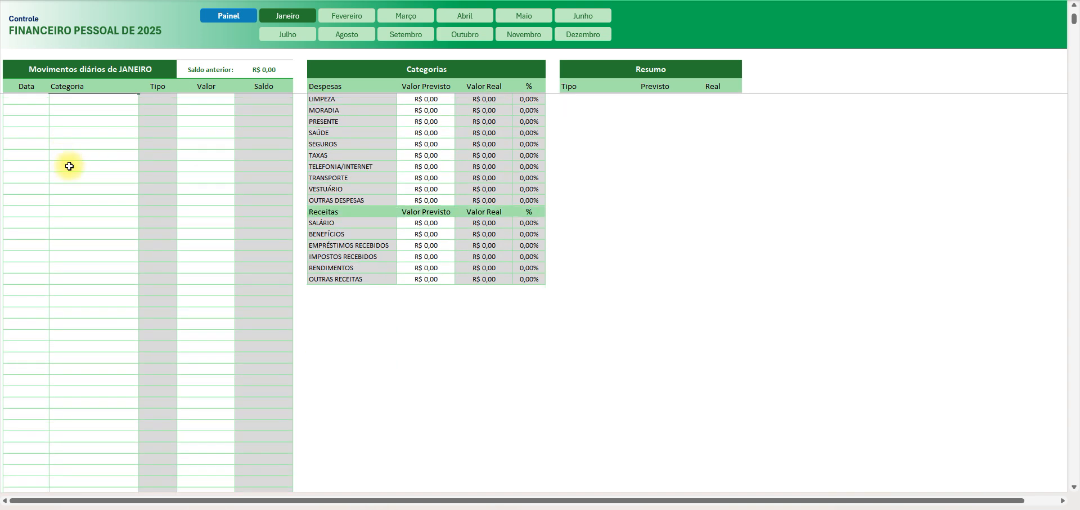
scroll(83, 173, "up", 8)
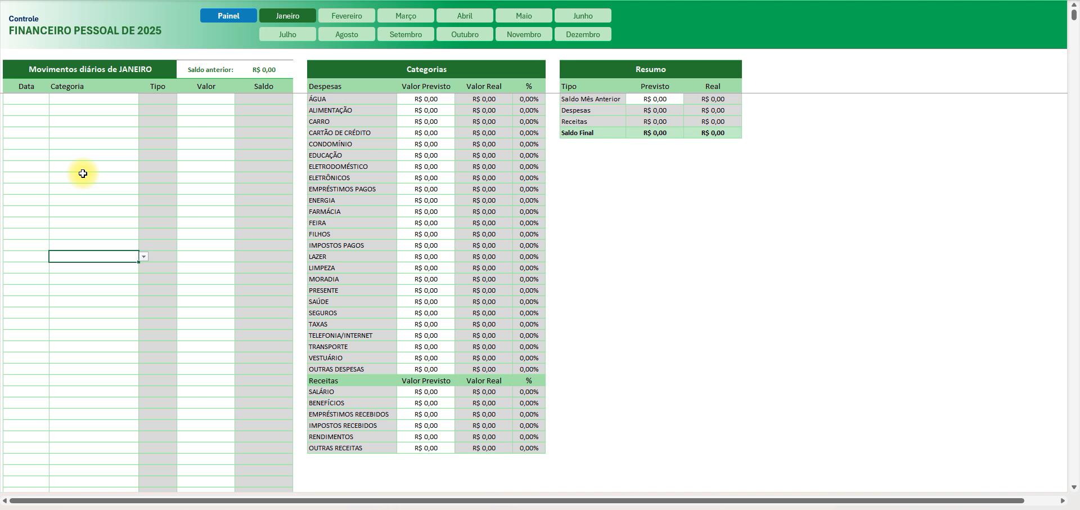
Step: Examine the planned and actual value columns in January's Categorias table and the totals in the Resumo table
left_click_drag(414, 112, 444, 336)
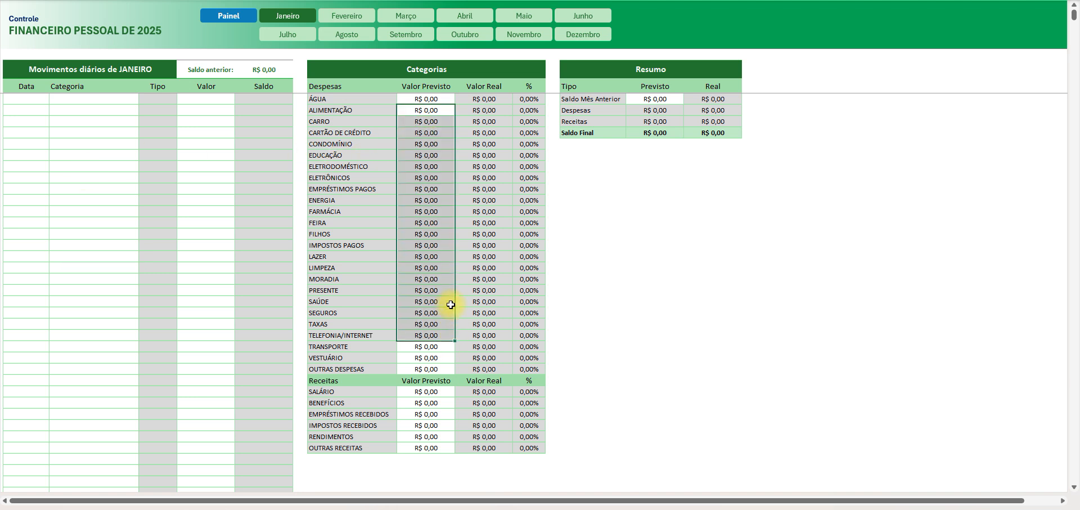
left_click(451, 304)
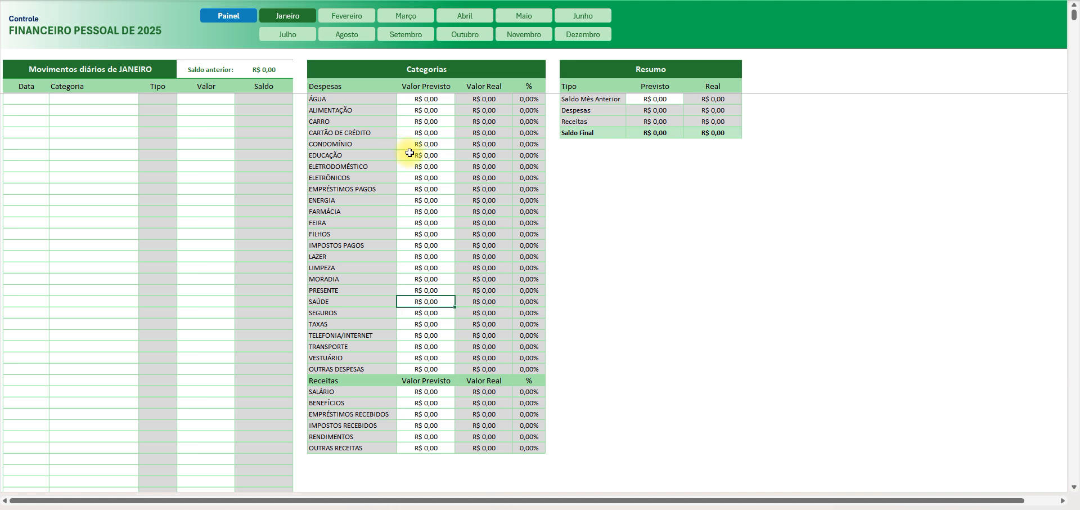
left_click_drag(366, 133, 422, 278)
left_click(421, 279)
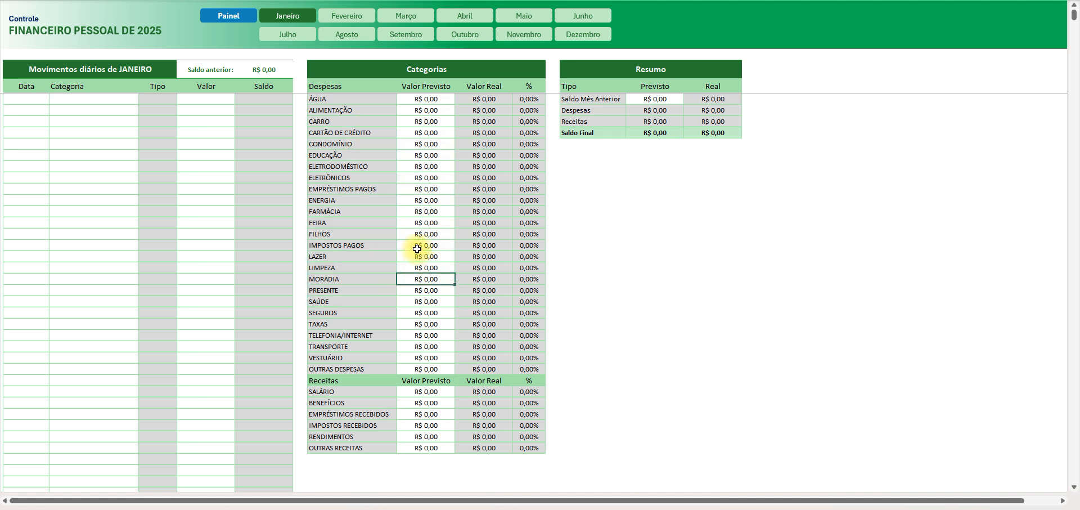
left_click(484, 223)
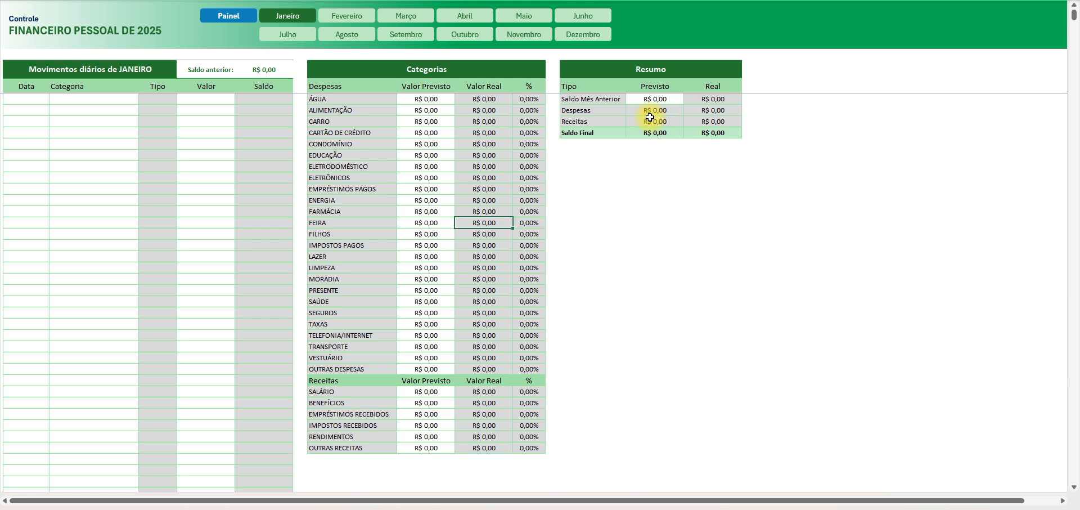
left_click_drag(575, 110, 707, 130)
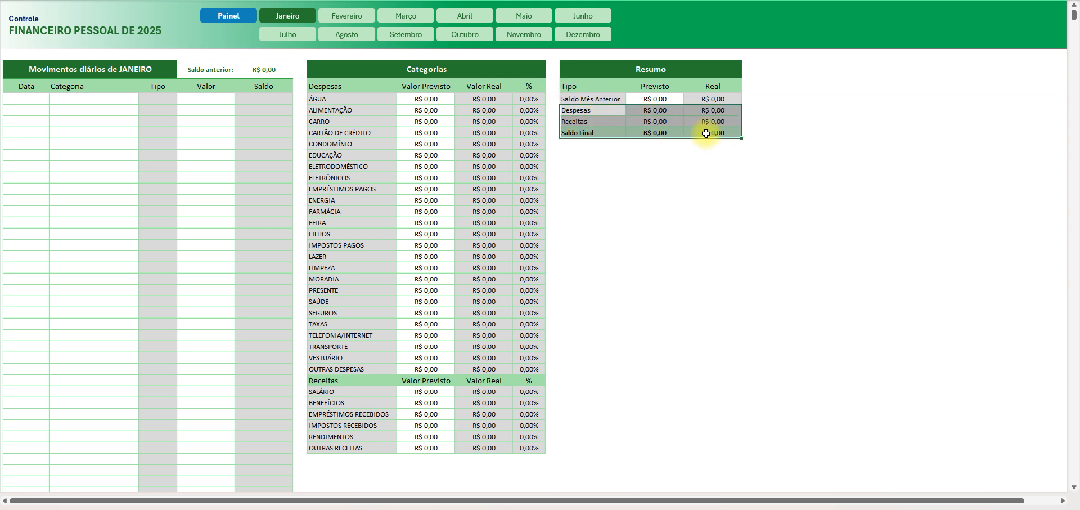
left_click(645, 121)
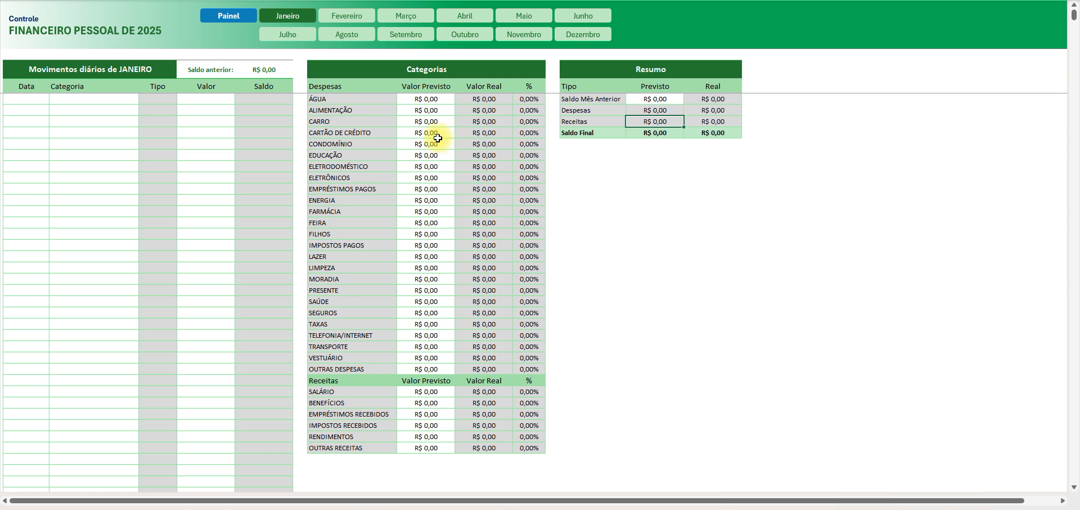
Step: Review January's Despesas categories from ÁGUA to OUTRAS DESPESAS and Receitas categories from SALÁRIO to OUTRAS RECEITAS
left_click_drag(396, 66, 436, 426)
left_click(424, 309)
left_click(327, 152)
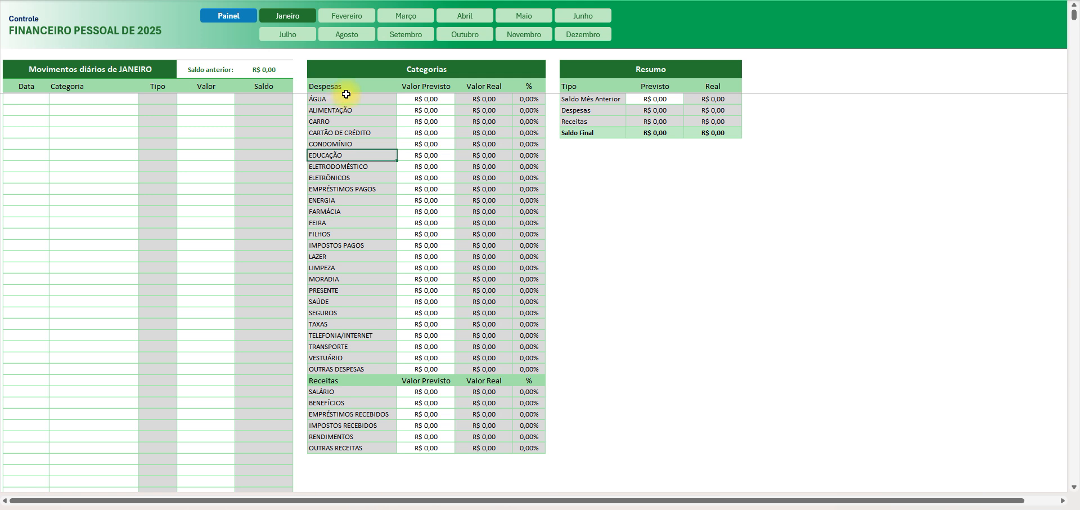
left_click_drag(346, 95, 346, 446)
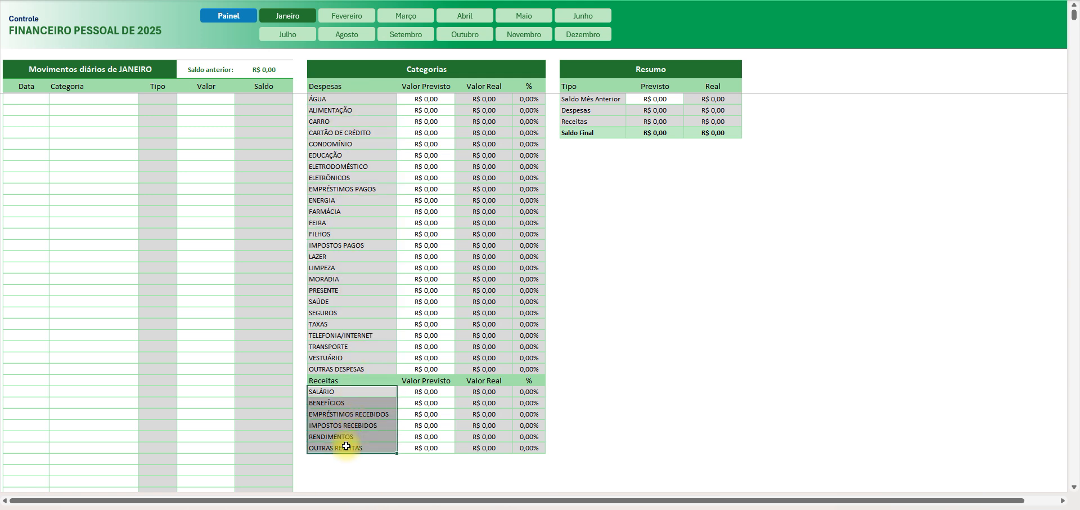
left_click(349, 368)
left_click_drag(362, 100, 367, 369)
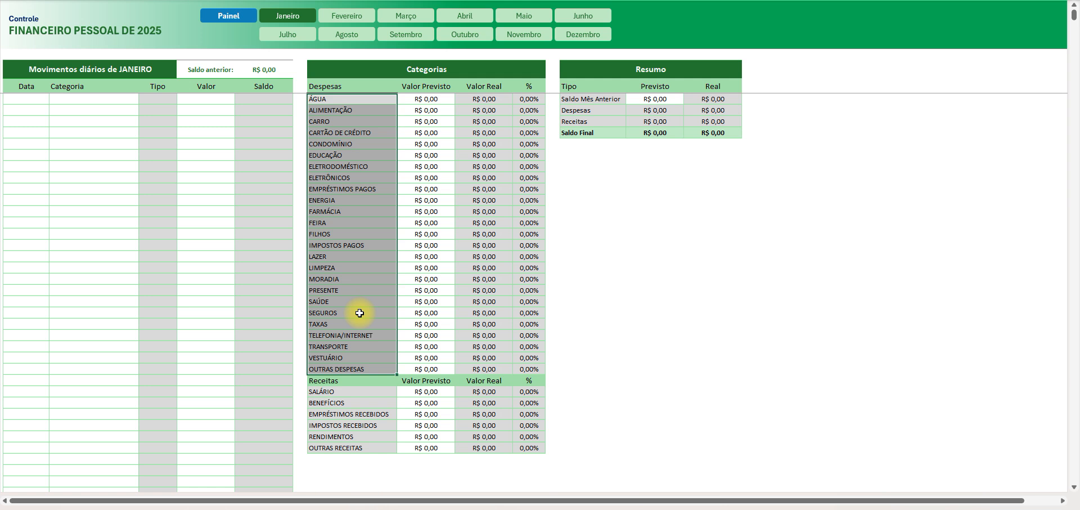
left_click(357, 201)
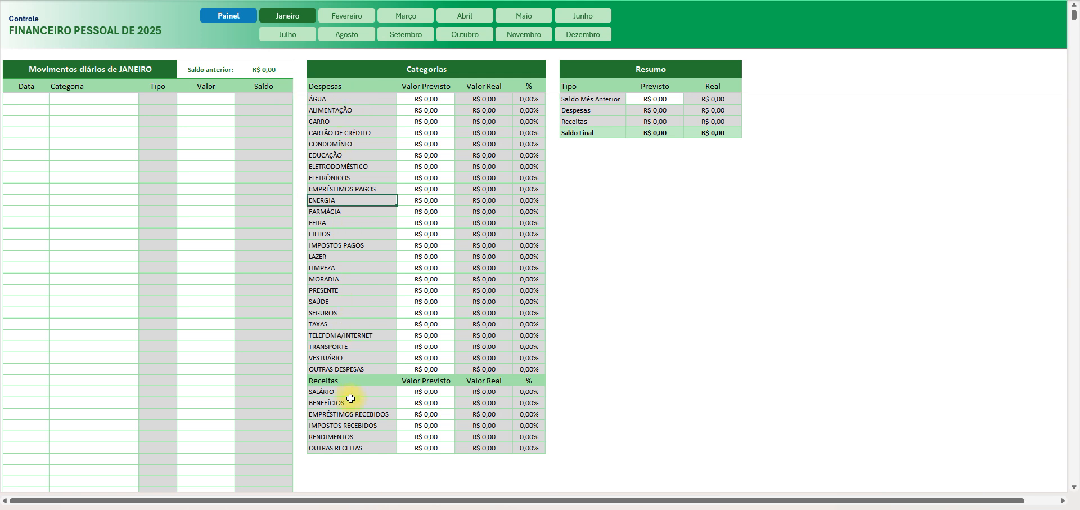
left_click_drag(354, 392, 349, 449)
left_click(350, 293)
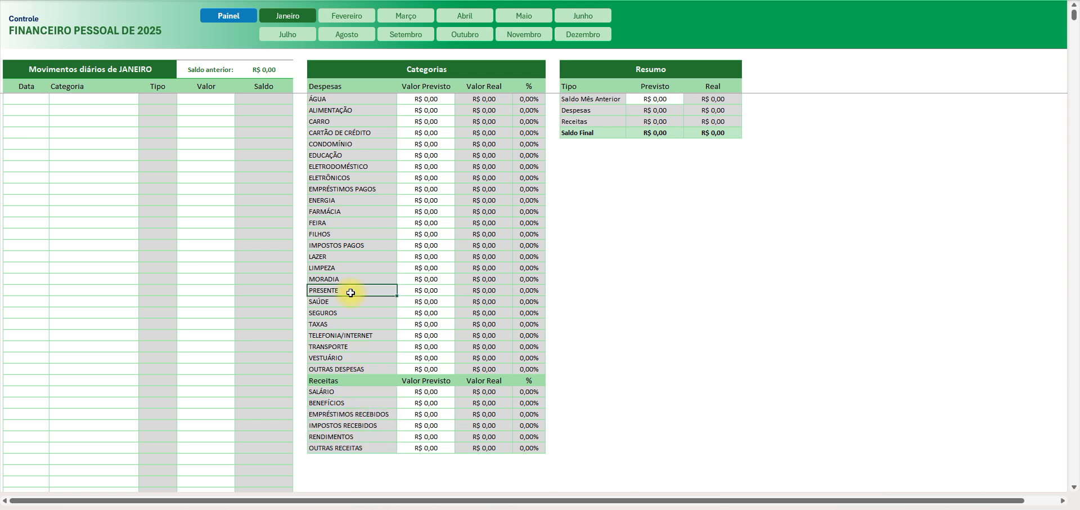
Step: Examine the Despesas category names in January's Categorias table, from ALIMENTAÇÃO down to VESTUÁRIO
left_click(382, 210)
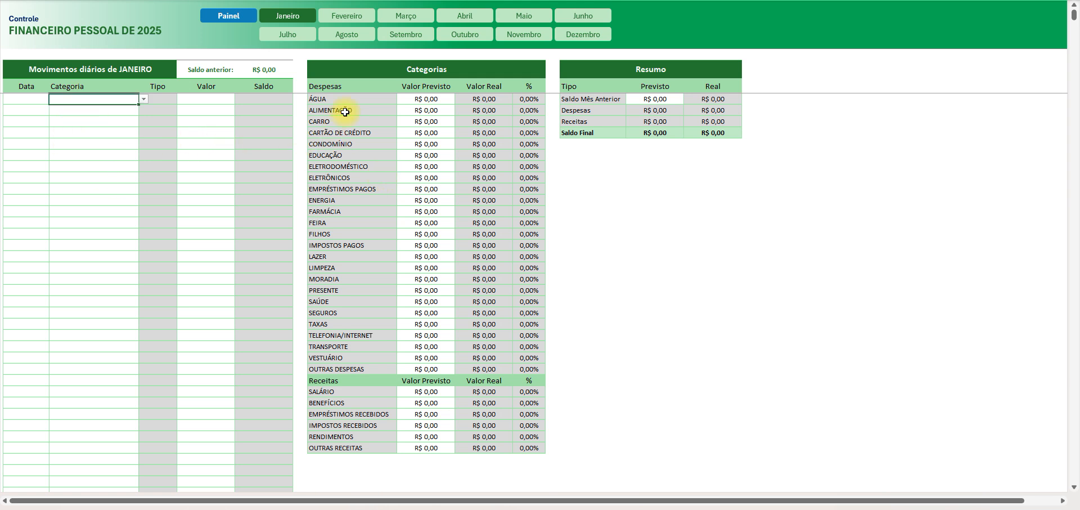
left_click(354, 301)
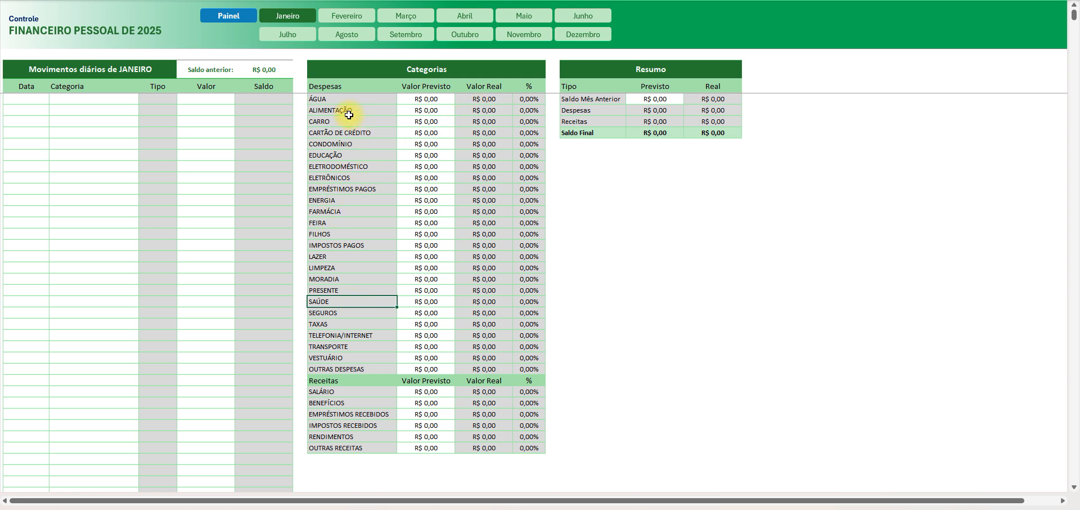
left_click_drag(346, 110, 361, 347)
left_click_drag(359, 268, 357, 322)
left_click(357, 311)
left_click(353, 190)
left_click_drag(357, 111, 361, 333)
Step: Inspect the grey Valor Real and % columns in January's Categorias table and try to edit FARMÁCIA's Valor Real
left_click(488, 181)
left_click_drag(490, 143, 535, 271)
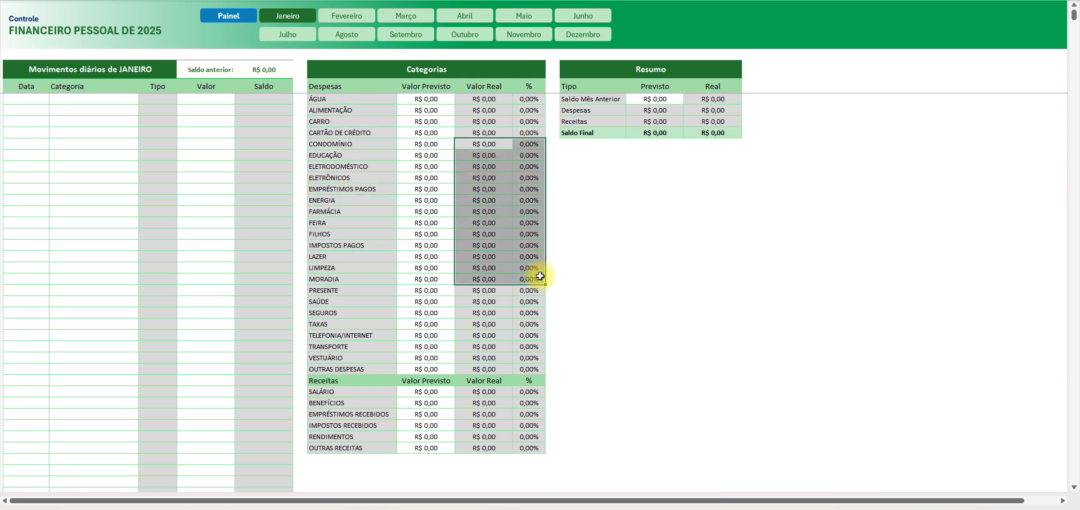
left_click(539, 277)
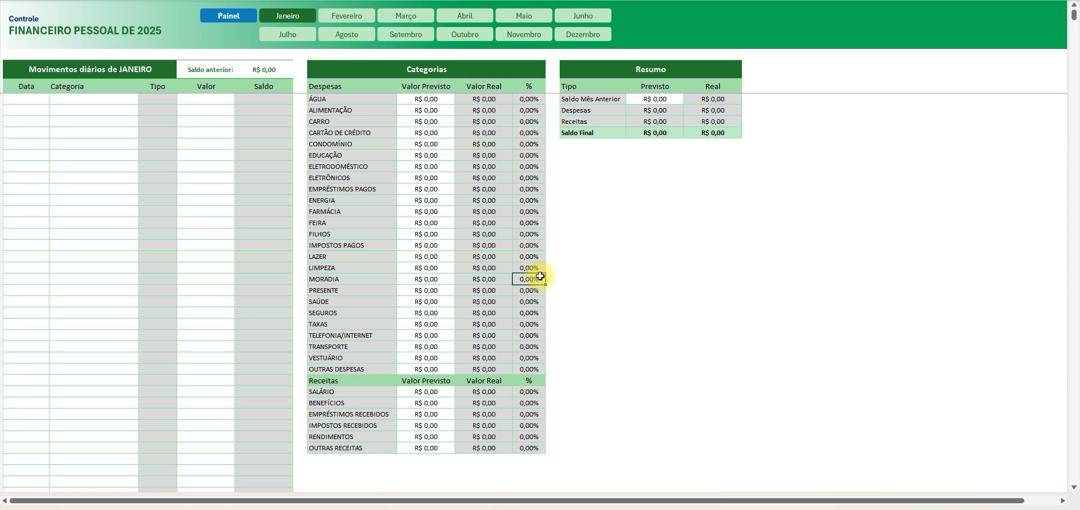
left_click(526, 211)
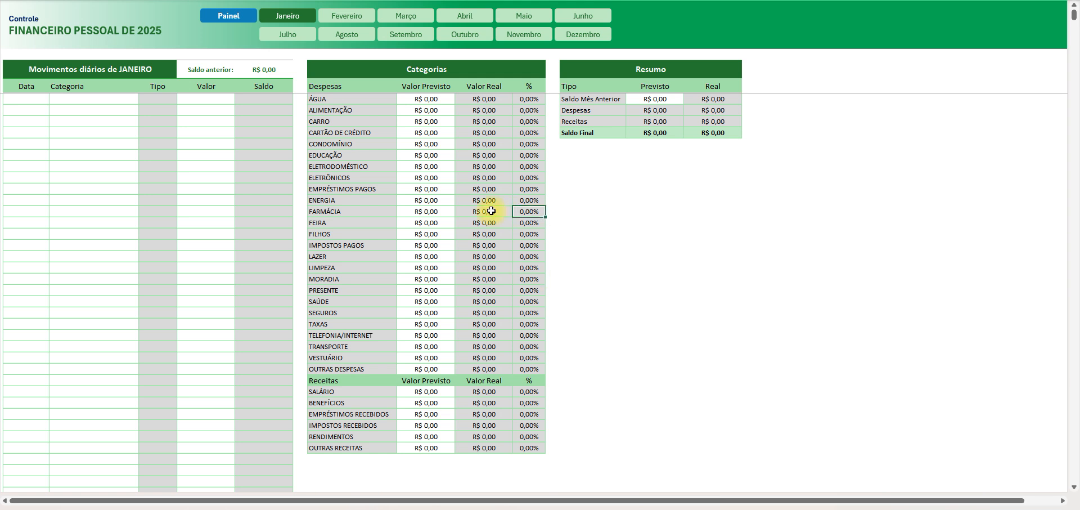
double_click(491, 211)
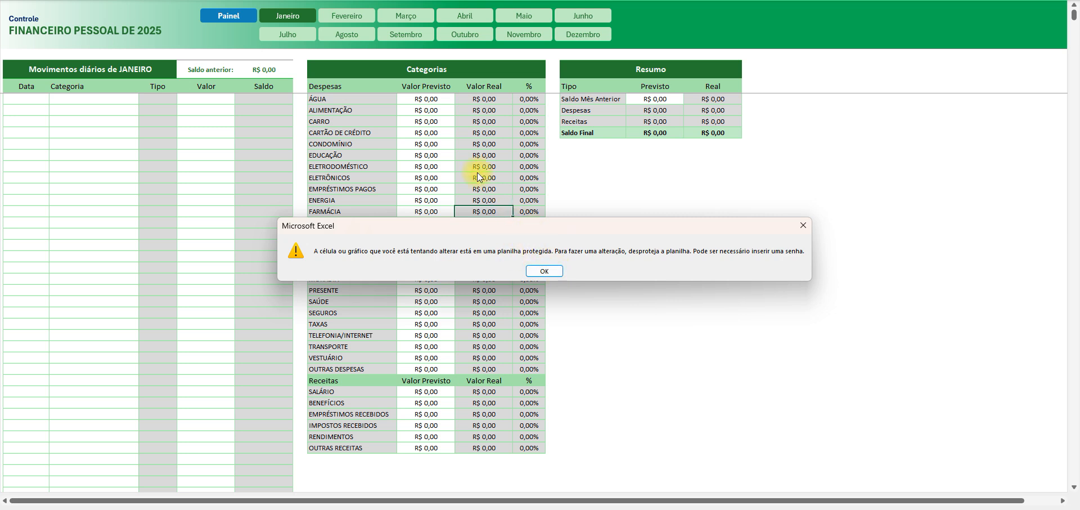
left_click(542, 274)
left_click(532, 203)
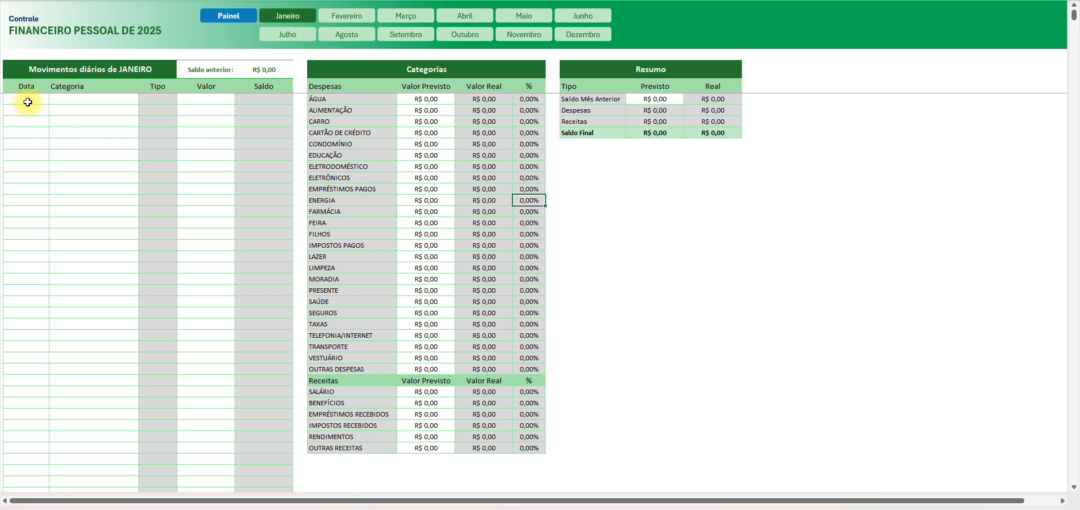
Step: Inspect January's white input cells: Data, Categoria and Valor, the Valor Previsto column, and the planned Saldo Mês Anterior
left_click_drag(24, 100, 72, 378)
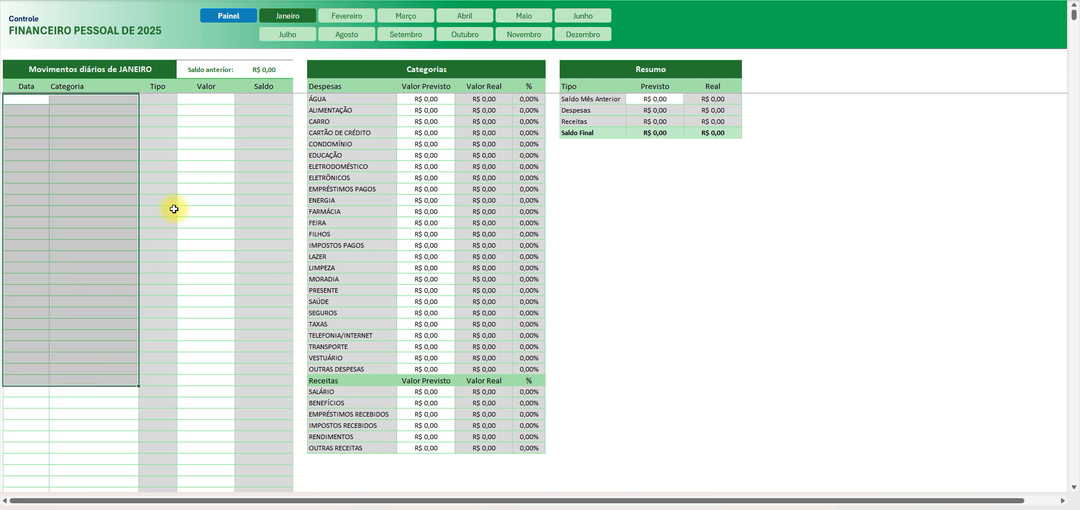
left_click_drag(205, 144, 205, 304)
left_click_drag(426, 133, 441, 318)
left_click(434, 278)
left_click(642, 102)
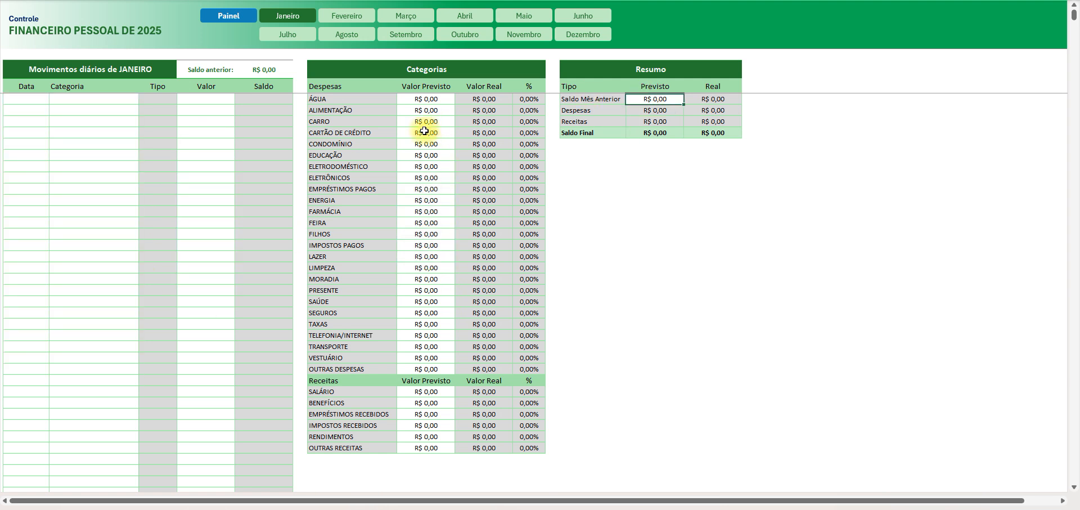
Step: Examine the whole Categorias table for January, comparing the category names with the Valor Previsto cells for Despesas
left_click_drag(427, 69, 429, 451)
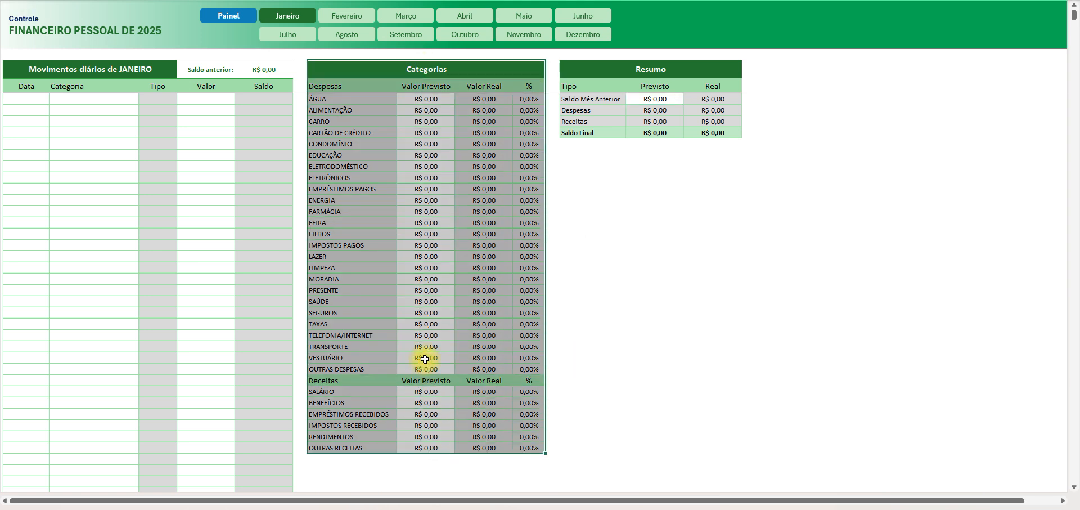
left_click(426, 358)
left_click_drag(352, 99, 363, 448)
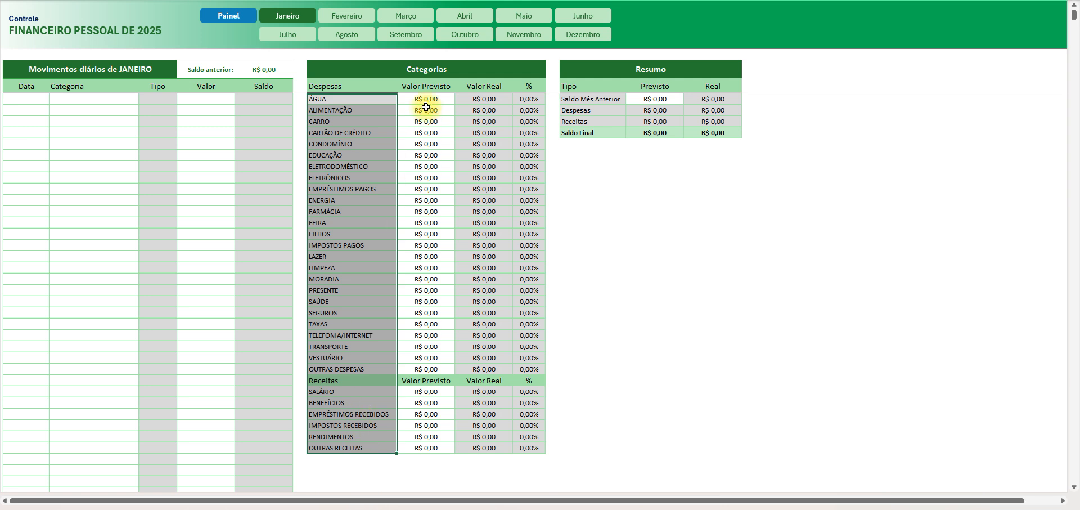
left_click_drag(426, 99, 429, 365)
left_click(426, 312)
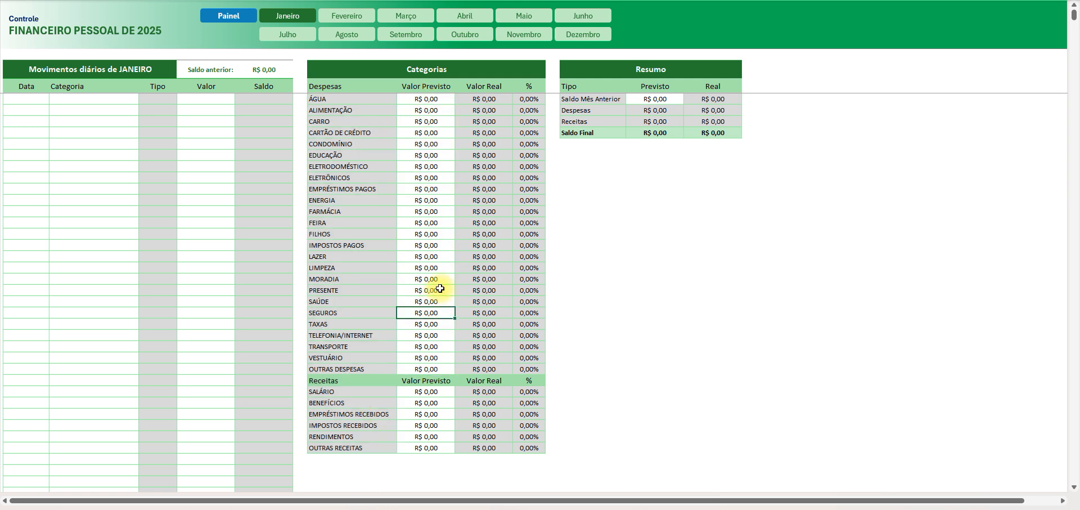
left_click_drag(424, 110, 426, 155)
left_click_drag(415, 222, 416, 340)
left_click(430, 323)
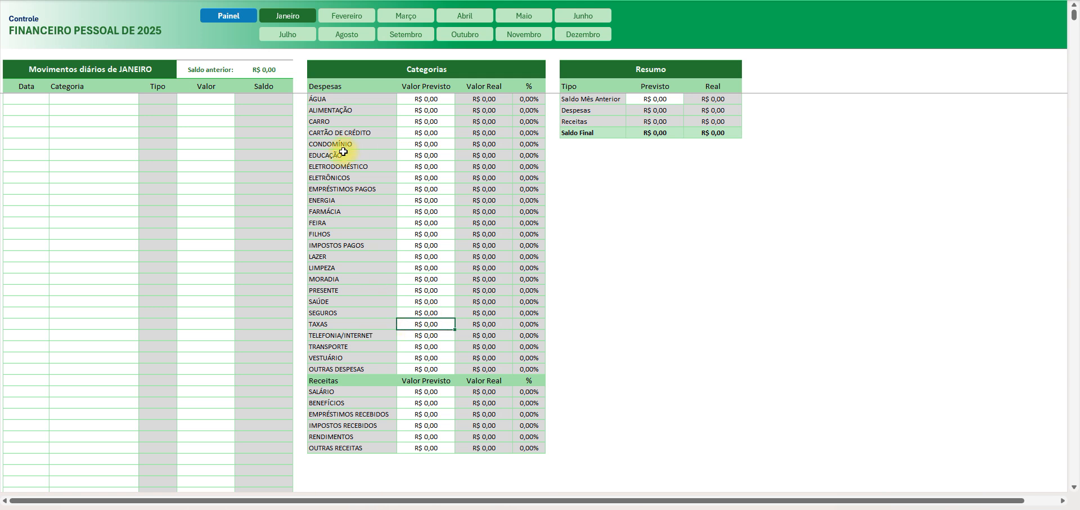
Step: Set January's Valor Previsto to 100 for ÁGUA and 600 for ALIMENTAÇÃO
left_click(408, 154)
left_click(419, 107)
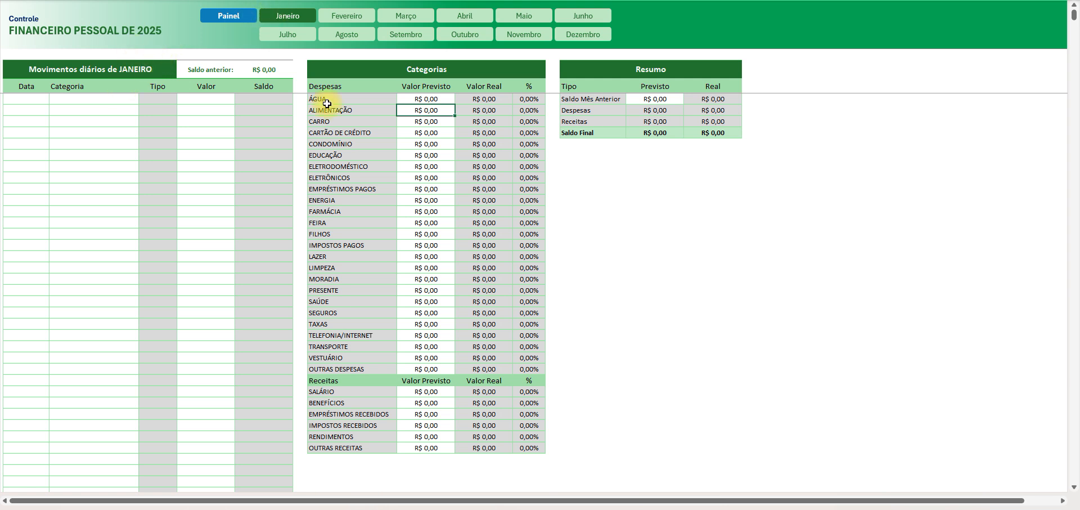
left_click(424, 100)
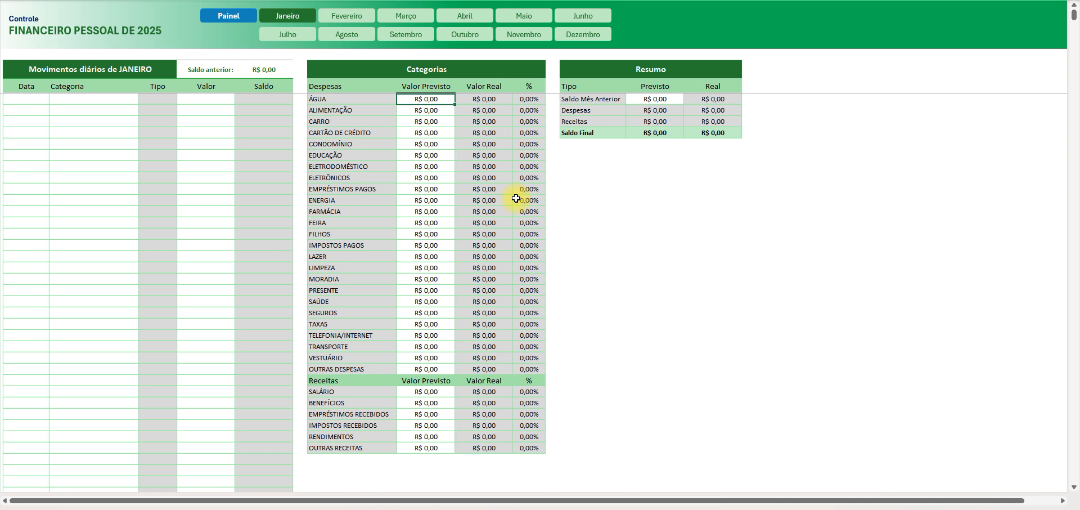
type("100")
key("Return")
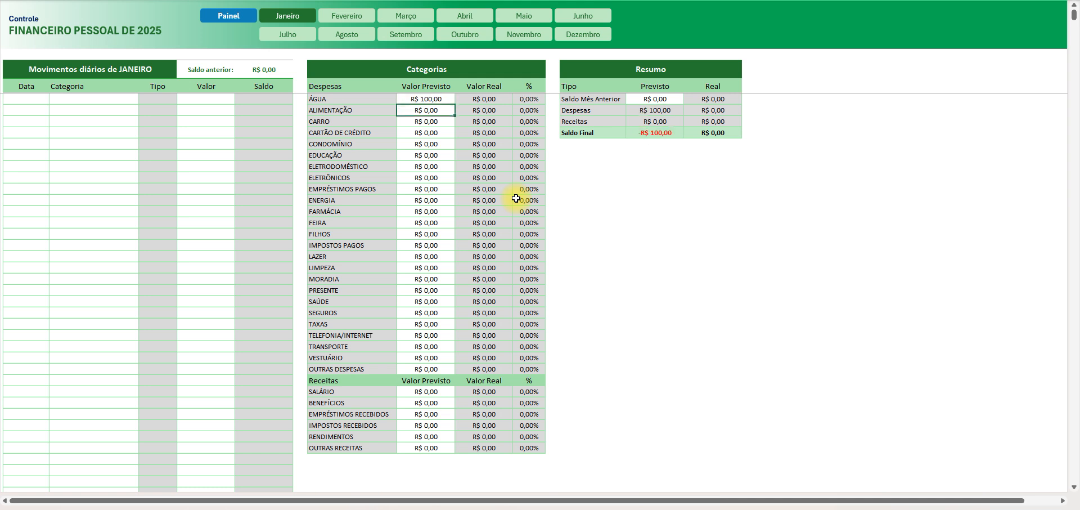
key("Down")
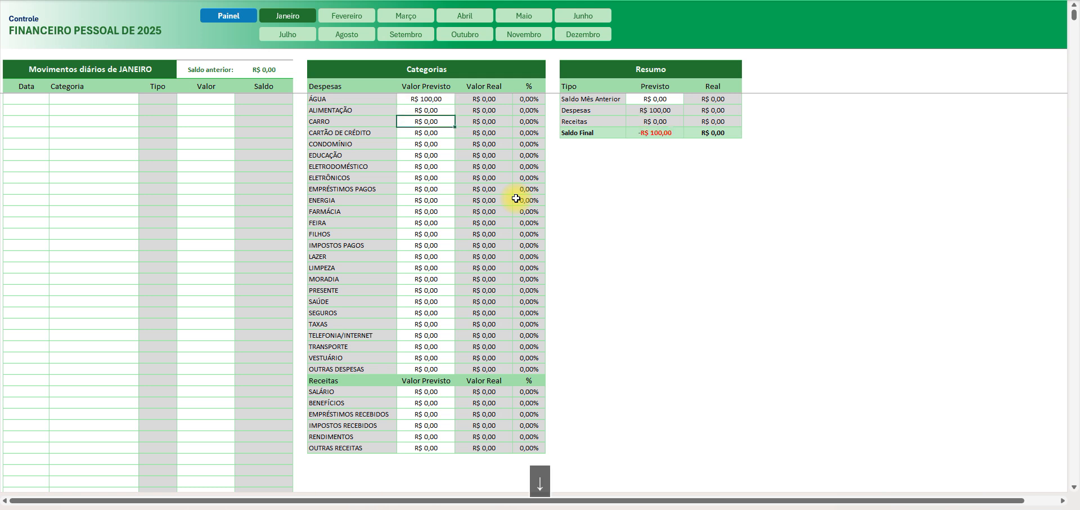
key("Up")
type("600")
key("Return")
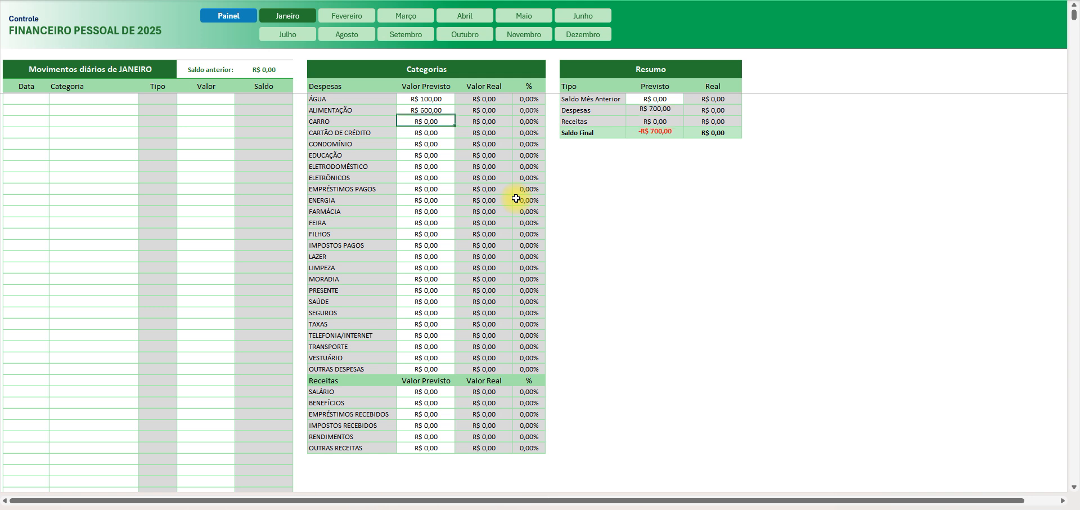
Step: Set January's Valor Previsto to 200 for CARRO and 100 for CARTÃO DE CRÉDITO
type("200")
key("Return")
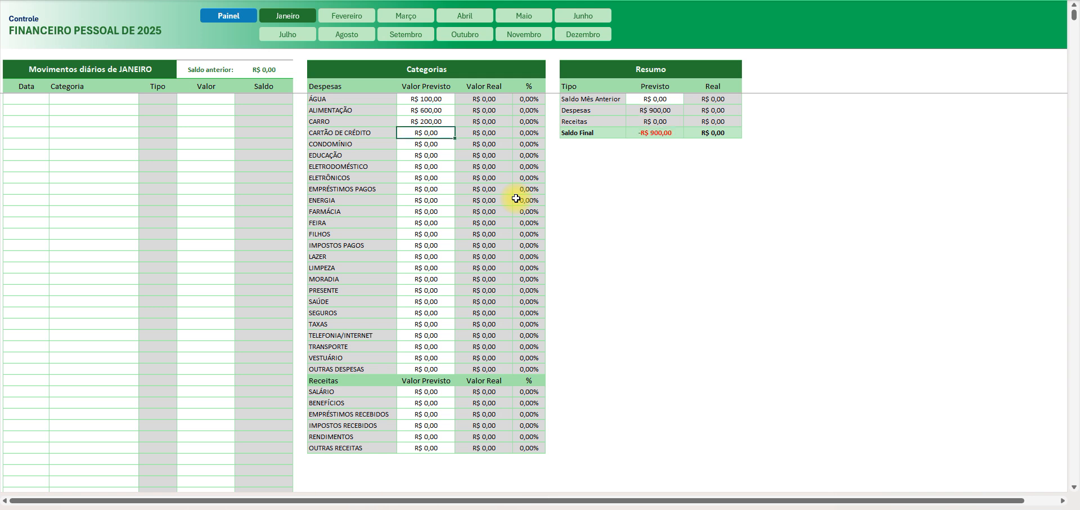
type("100")
key("Return")
Step: Set January's Valor Previsto to 300 for ENERGIA and 100 for FARMÁCIA
key("Down")
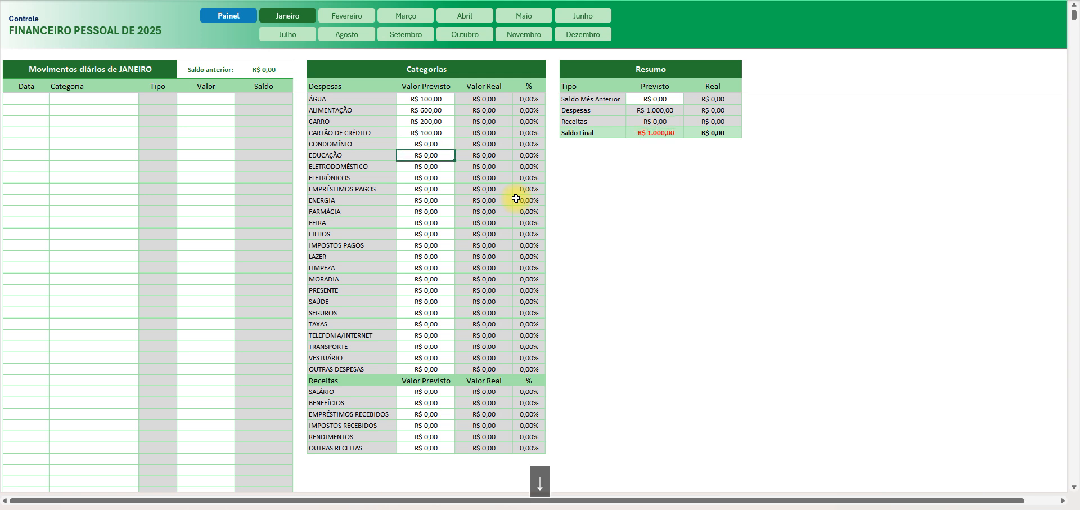
key("Down")
key("Down")
key("Down")
key("Down")
type("300")
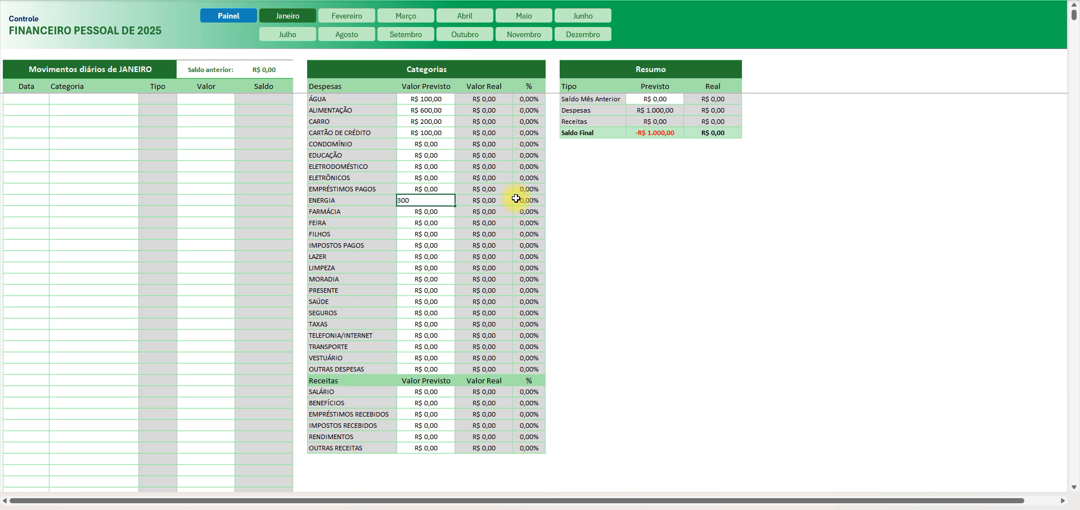
key("Return")
type("100")
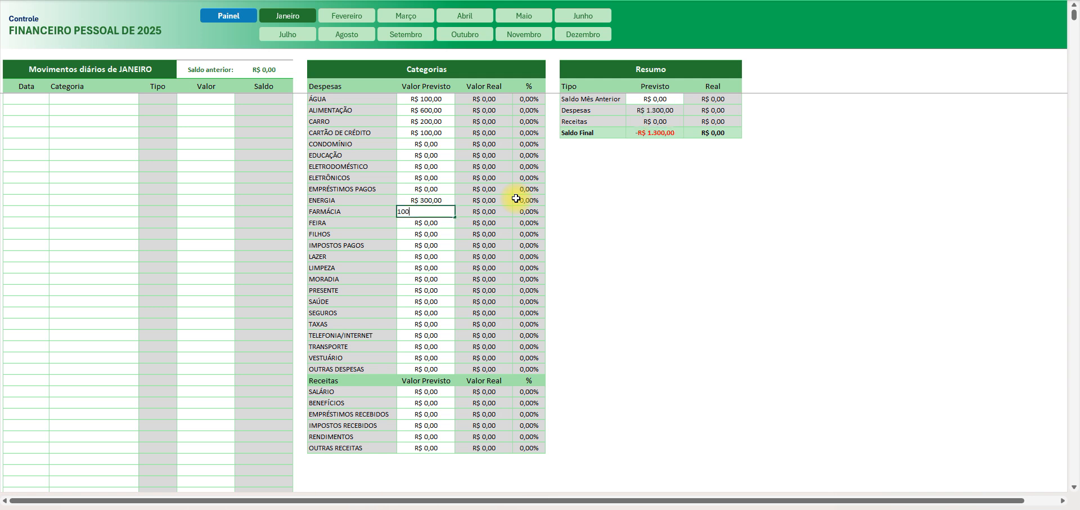
key("Return")
Step: Set January's Valor Previsto to 500 for FEIRA, 300 for FILHOS and 200 for LAZER
type("500")
key("Return")
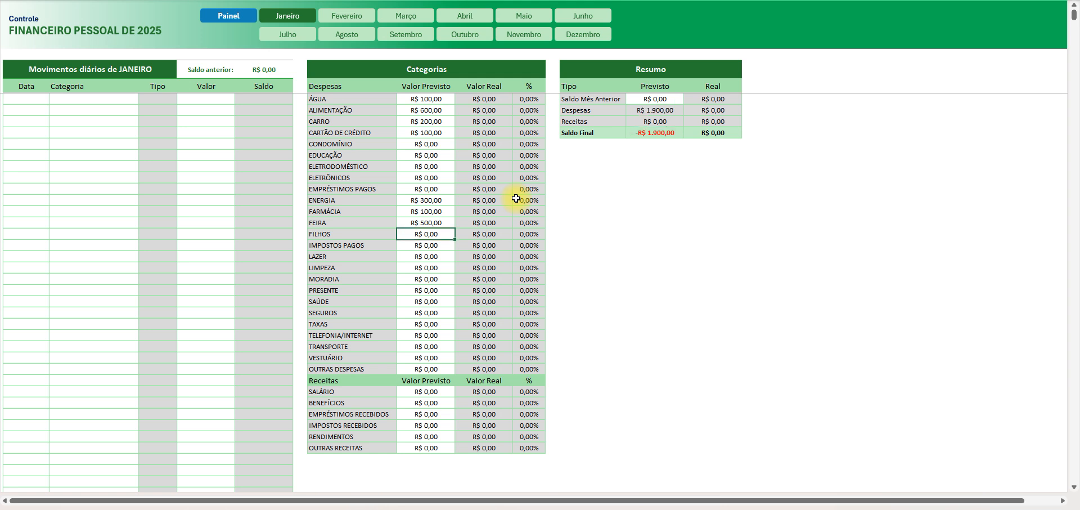
type("300")
key("Return")
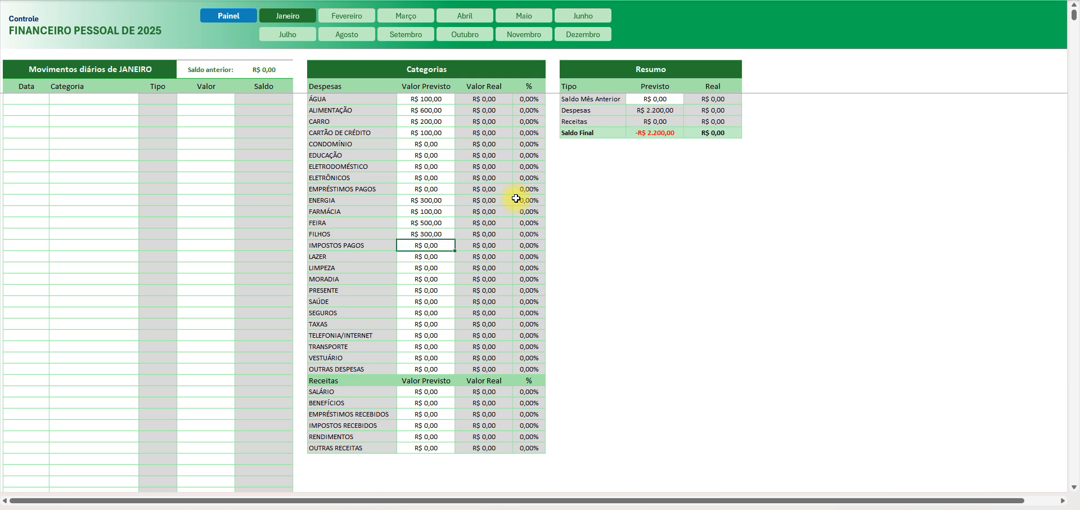
key("Down")
type("200")
key("Return")
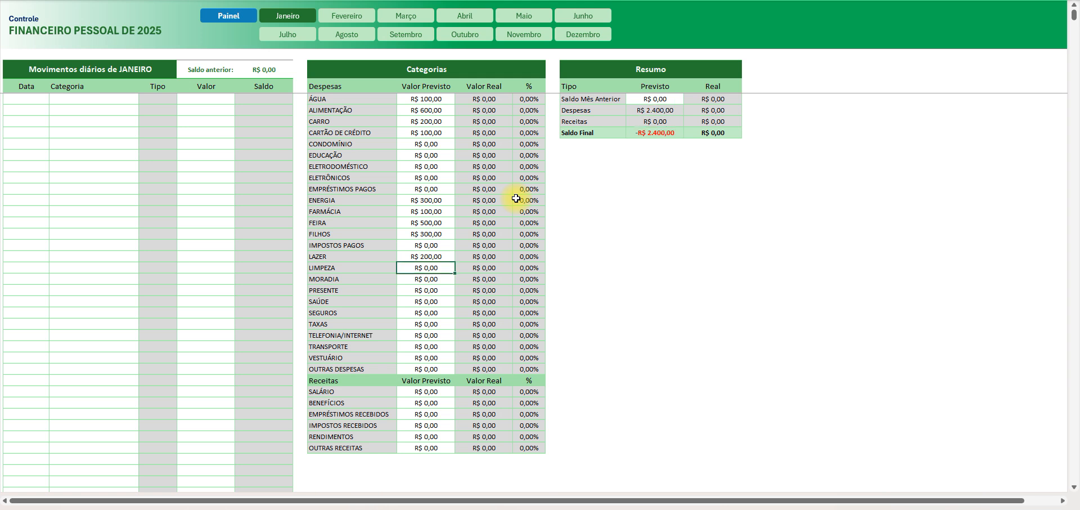
Step: Set January's Valor Previsto to 100 for TELEFONIA/INTERNET and 200 for TRANSPORTE
key("Down")
key("Down")
key("Down")
key("Down")
key("Down")
key("Down")
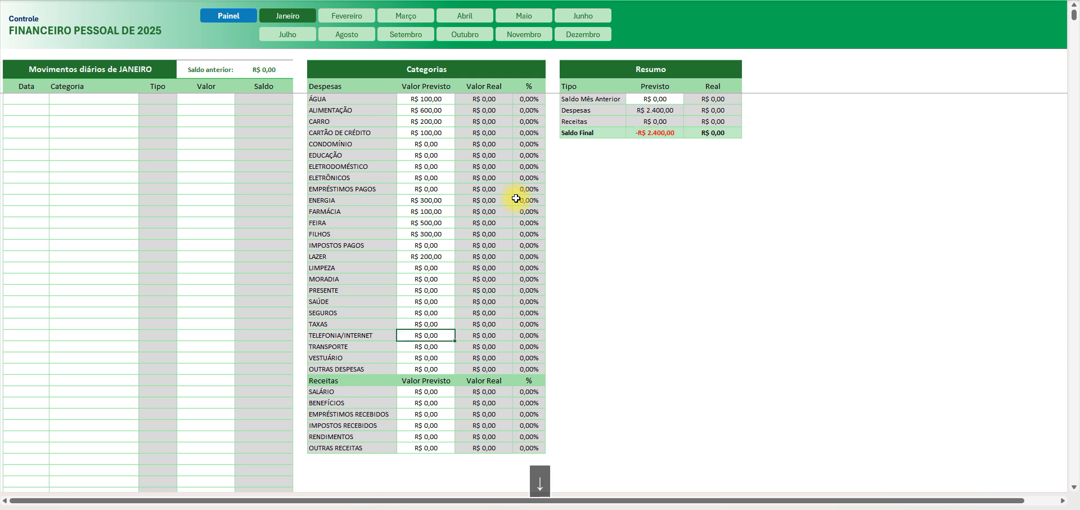
type("100")
key("Return")
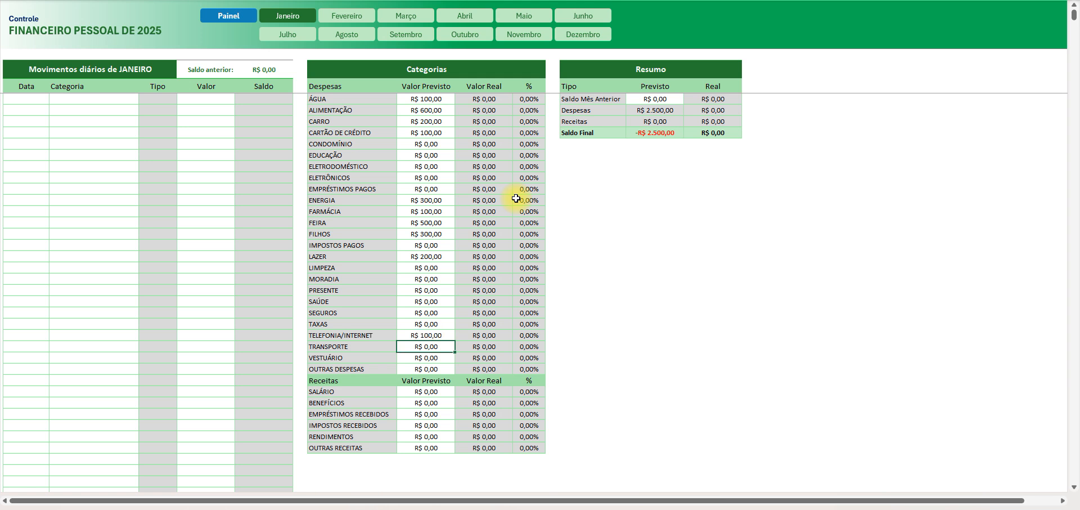
type("200")
key("Return")
key("Up")
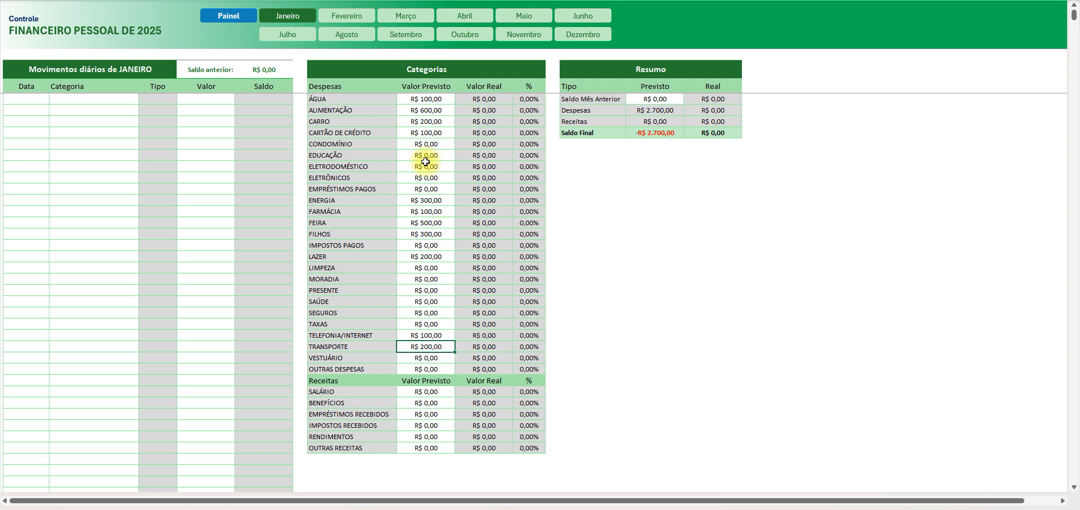
Step: In January's Receitas, set the Valor Previsto to 5000 for SALÁRIO and 200 for OUTRAS RECEITAS
left_click(431, 393)
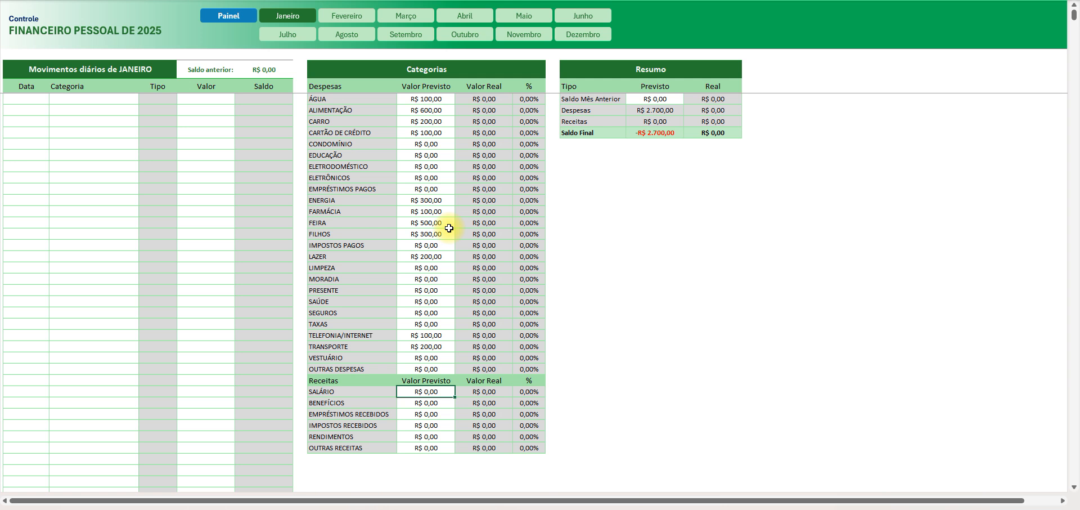
type("5000")
key("Return")
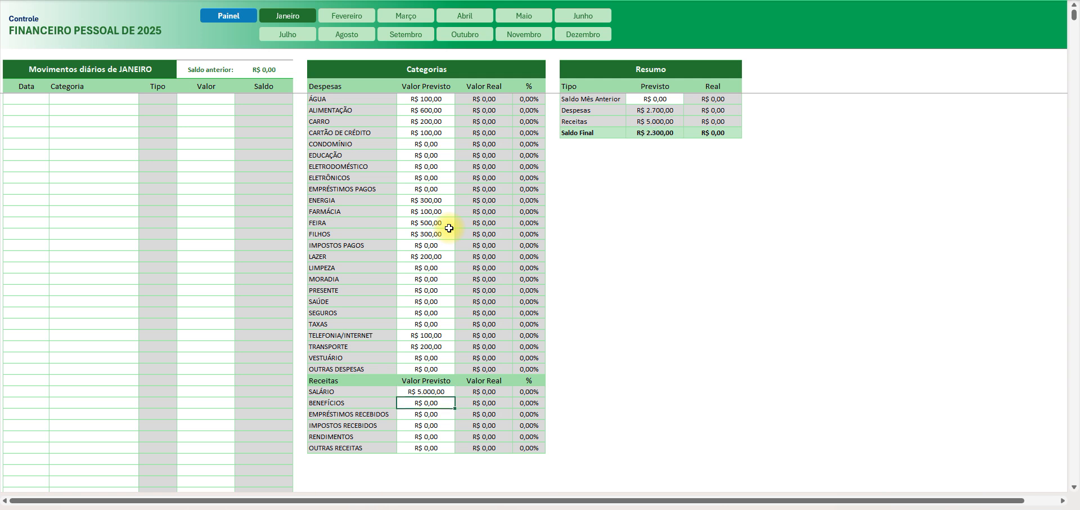
key("Down")
key("Down")
key("Down")
key("Down")
type("200")
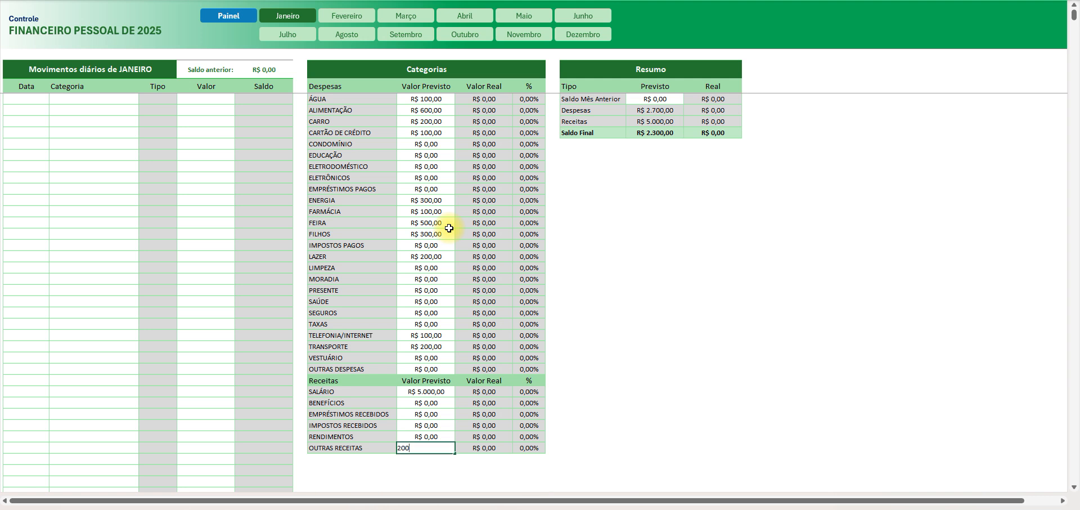
key("Up")
key("Up")
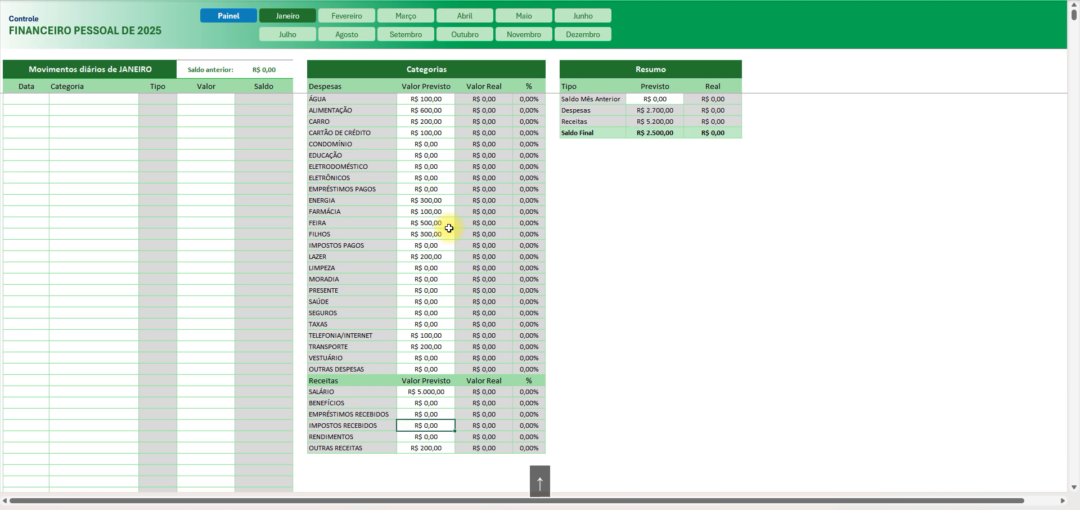
Step: Review January's Valor Previsto amounts from ÁGUA to OUTRAS RECEITAS and the planned Despesas total in Resumo
key("Up")
key("Up")
key("Up")
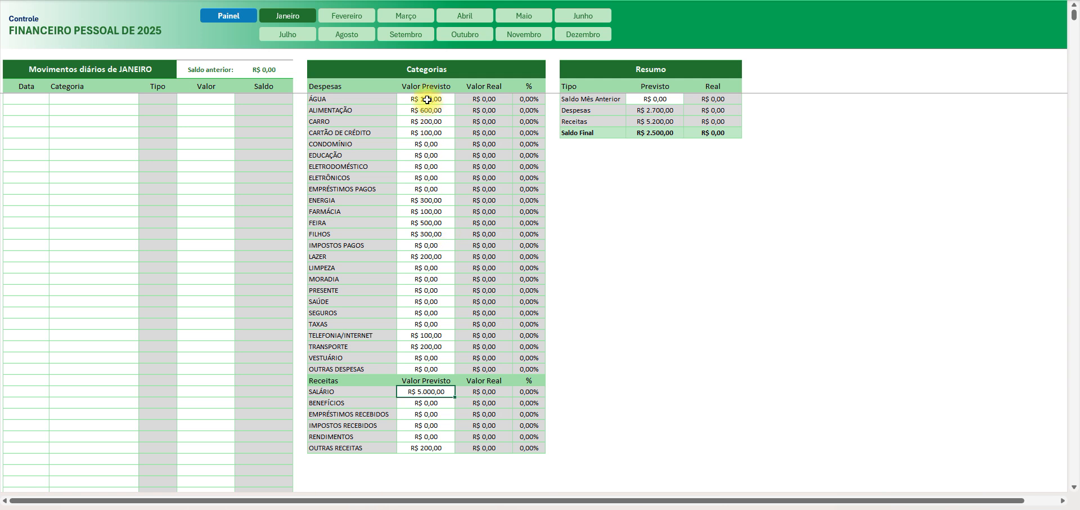
left_click_drag(428, 99, 432, 448)
left_click(432, 336)
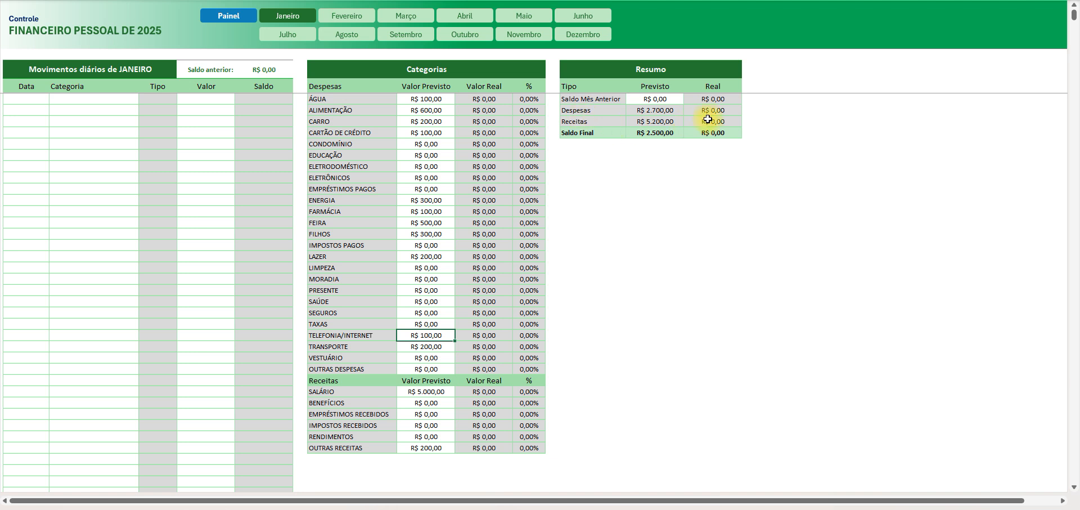
left_click(657, 112)
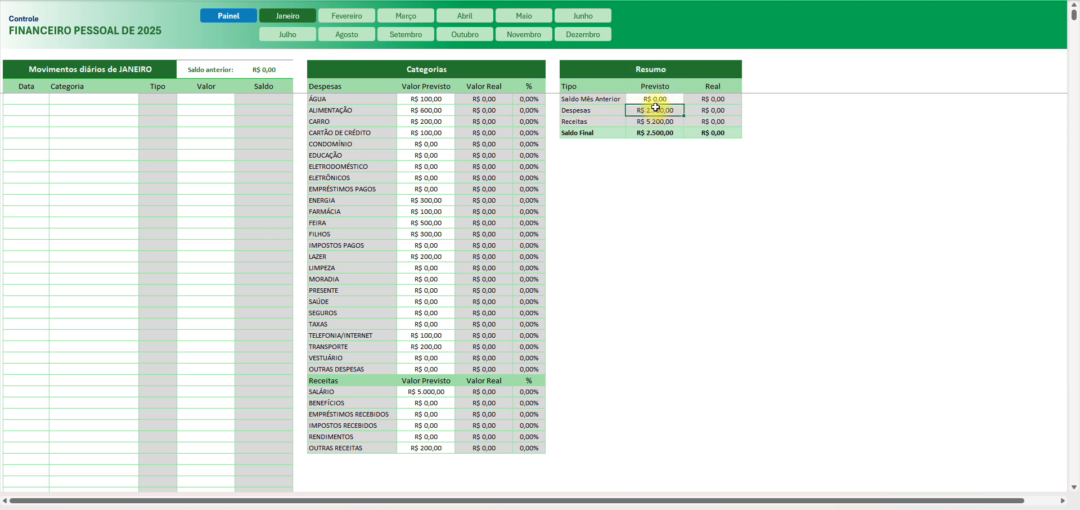
Step: Check January's planned Receitas total and Saldo Final in the Resumo table
key("Up")
key("Up")
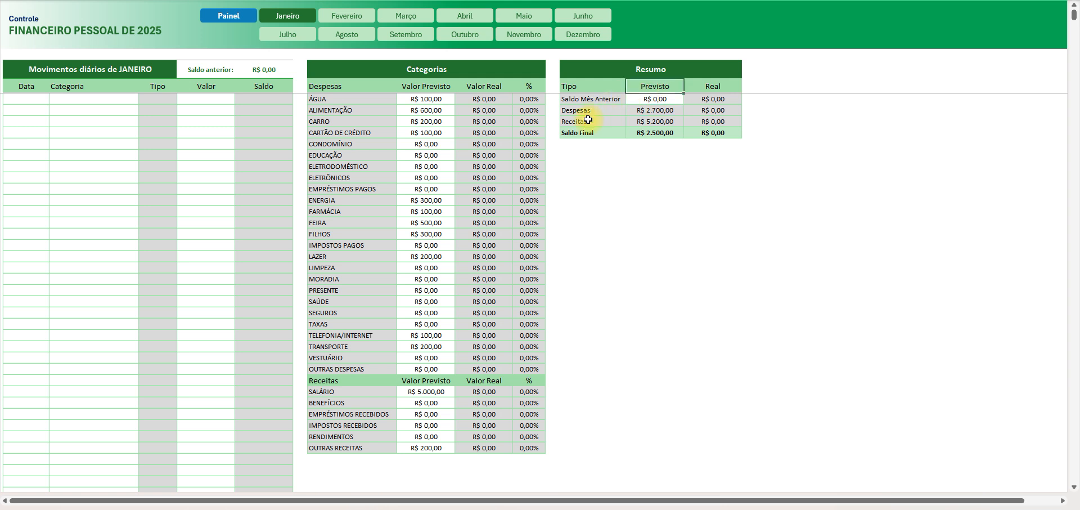
left_click(672, 121)
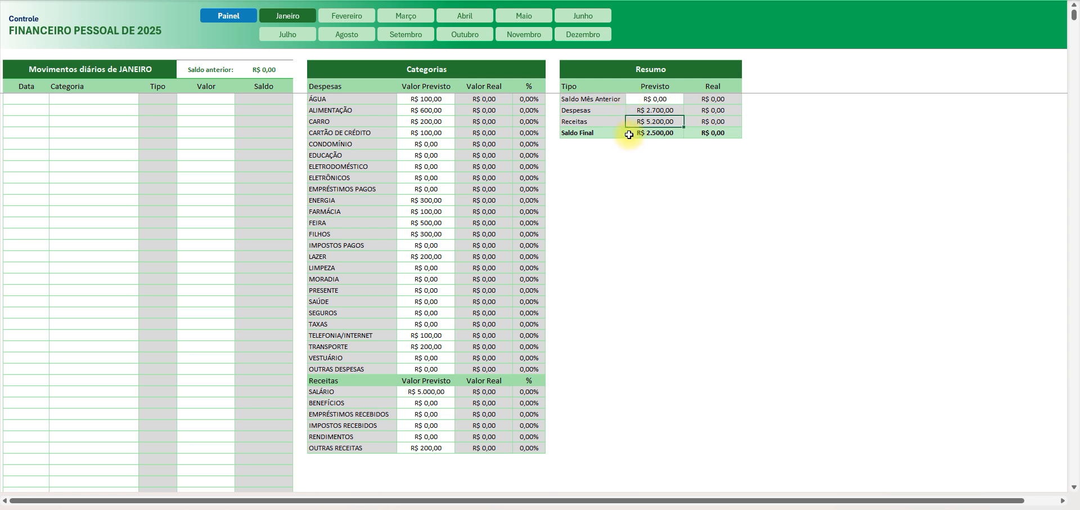
left_click(656, 134)
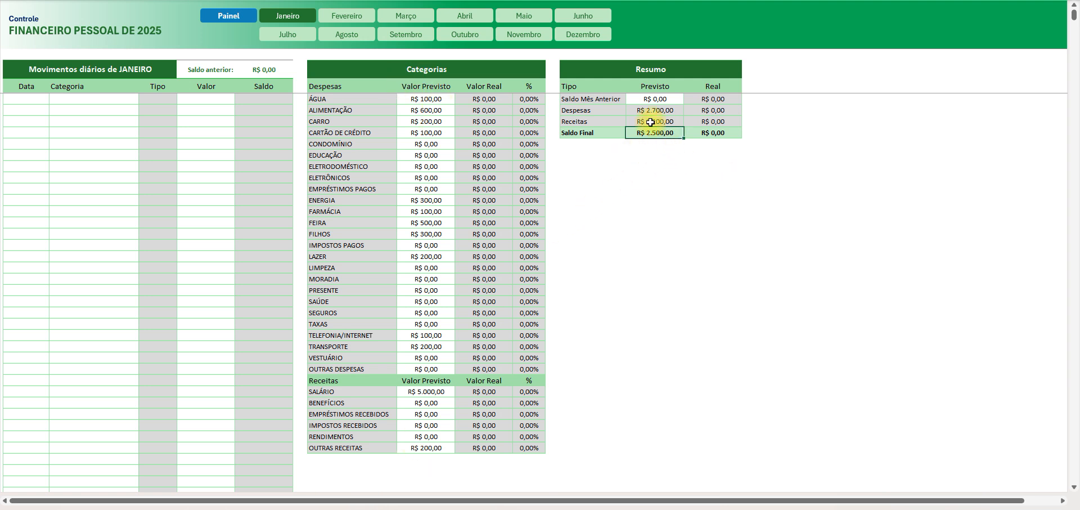
Step: Set the Previsto value of Saldo Mês Anterior in January's Resumo to 500
left_click_drag(591, 98, 714, 98)
left_click(588, 98)
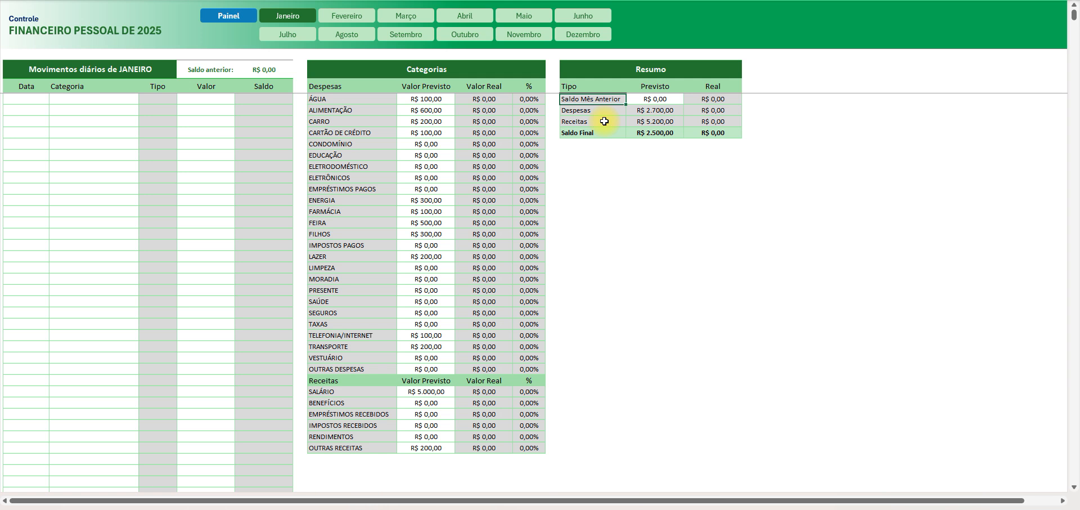
left_click(650, 102)
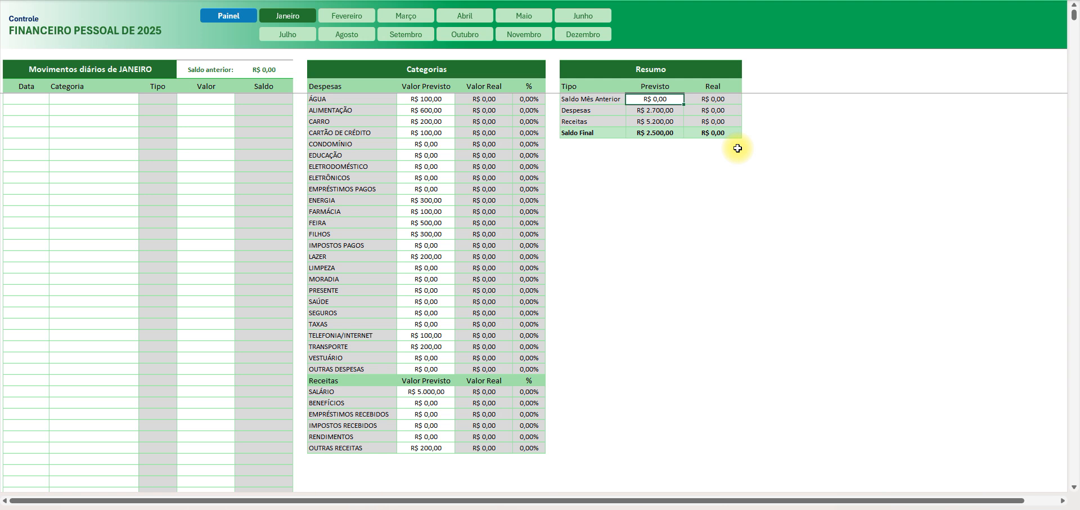
type("500")
key("Return")
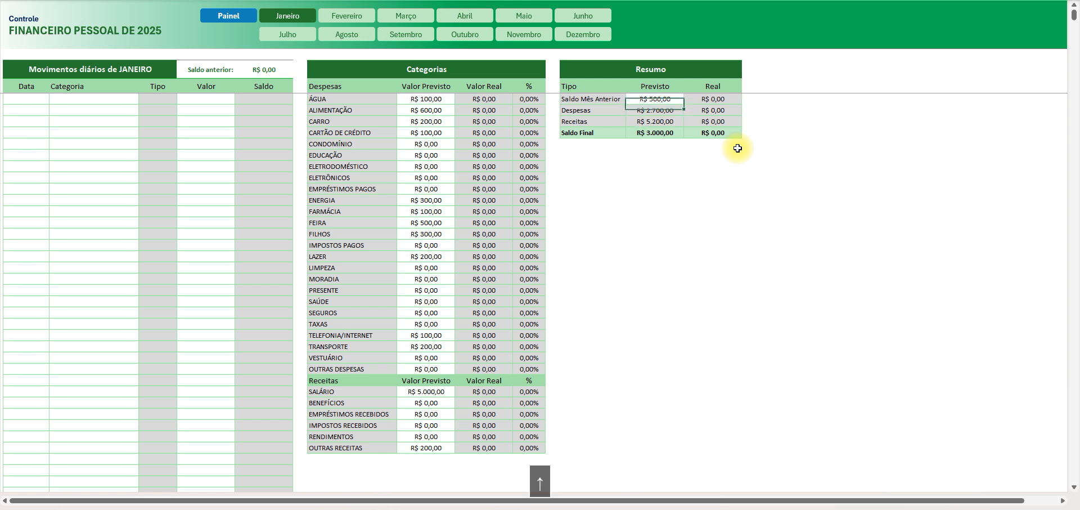
key("Up")
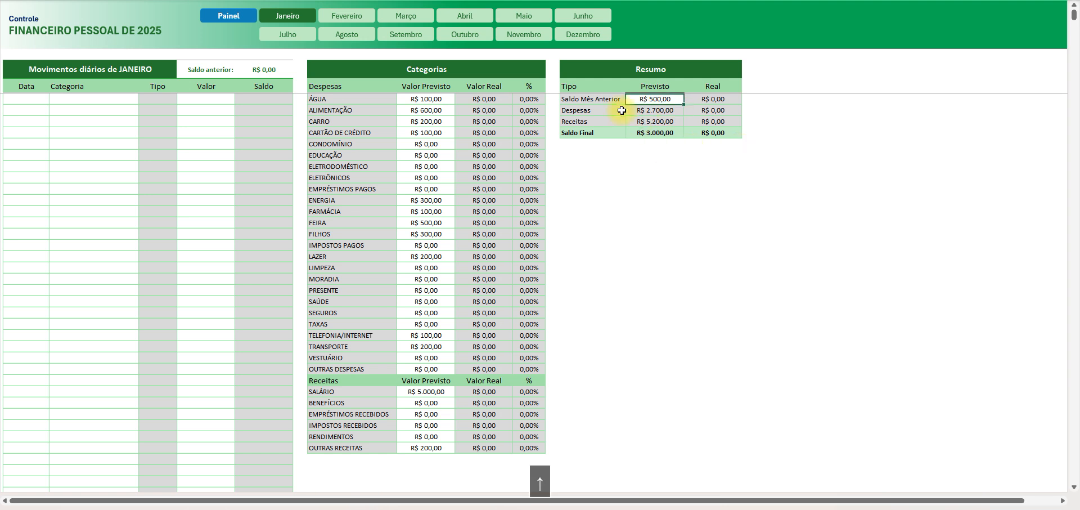
Step: Check the planned balance carried into the following months through Março, then review January's Resumo and Valor Previsto amounts
left_click(347, 17)
left_click(404, 16)
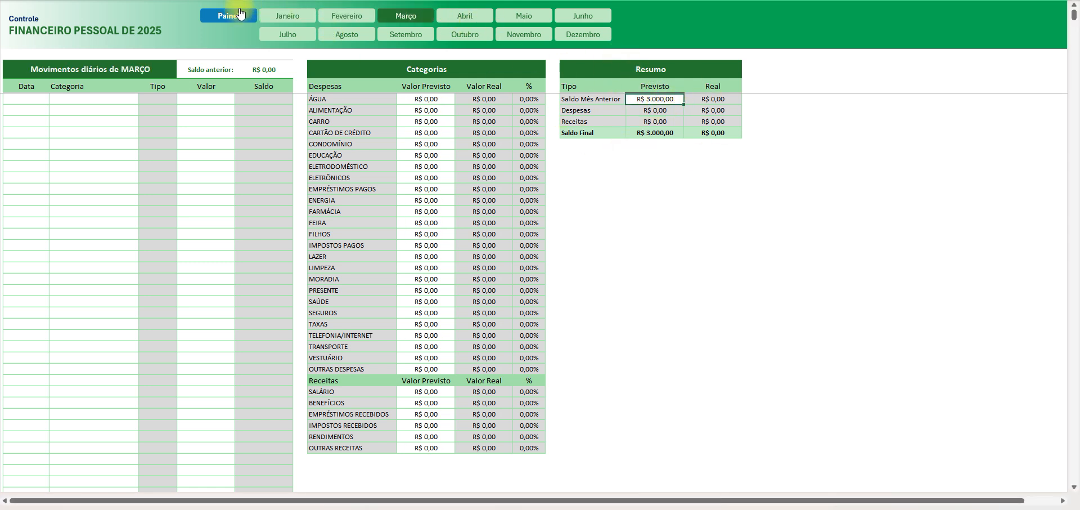
left_click(287, 15)
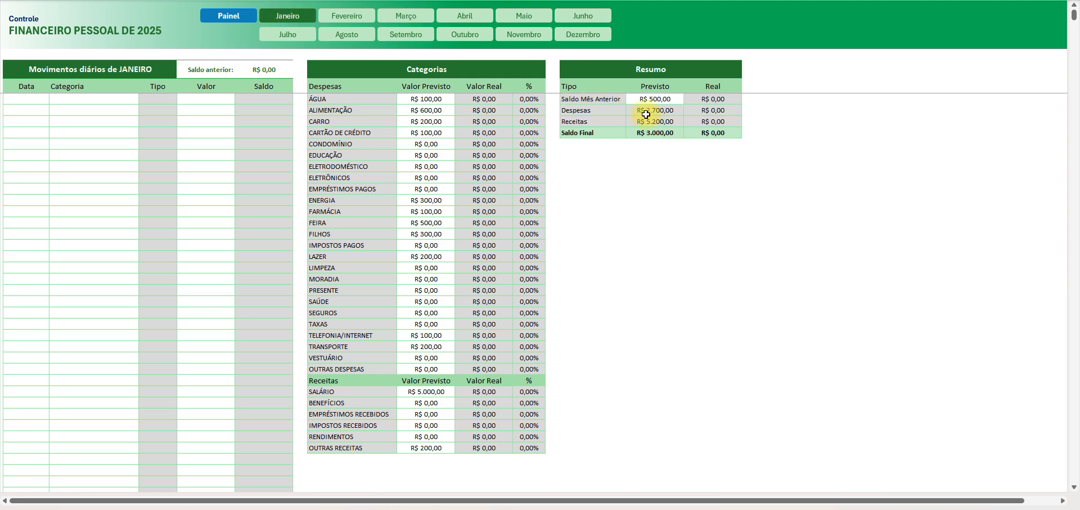
left_click_drag(657, 89, 660, 131)
left_click(659, 121)
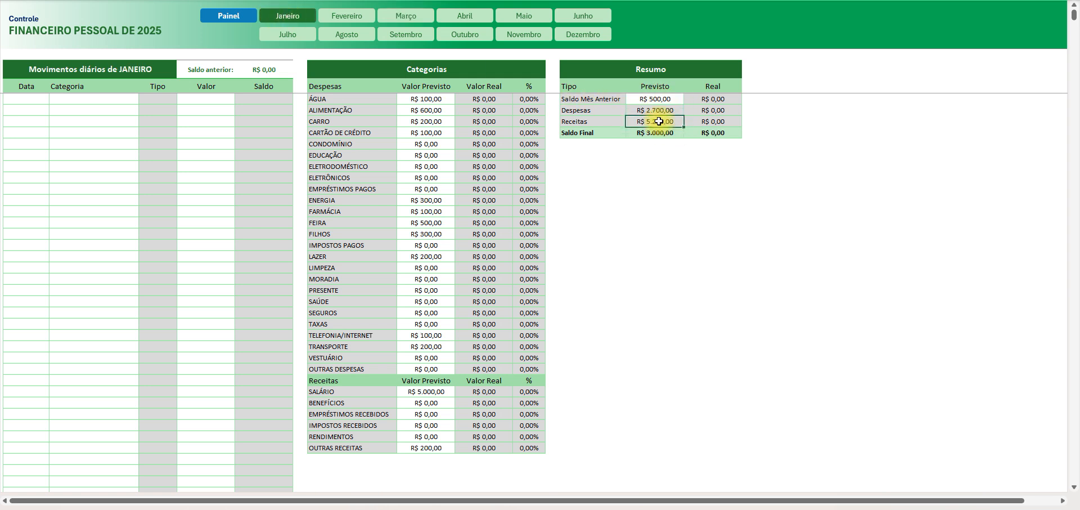
left_click(659, 100)
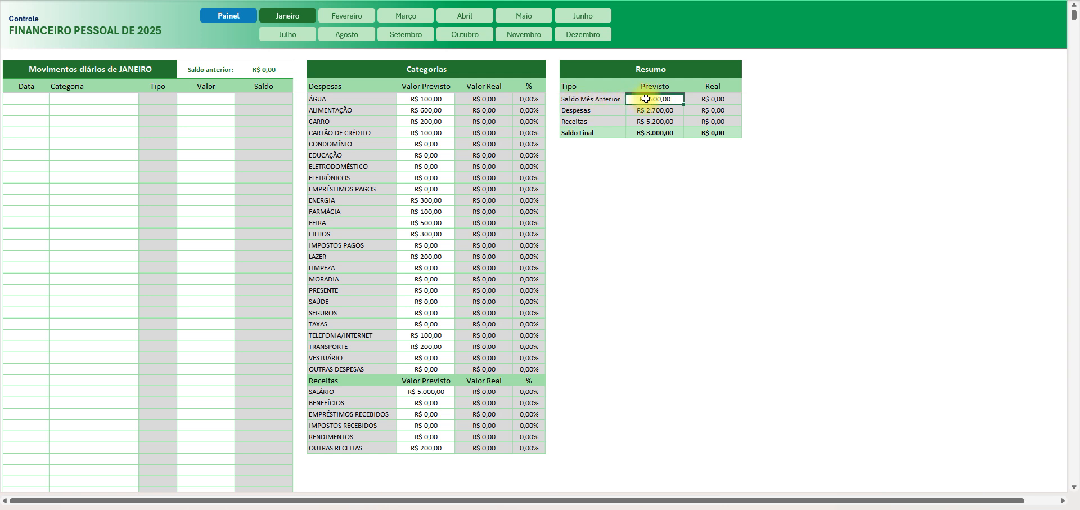
left_click_drag(654, 111, 655, 131)
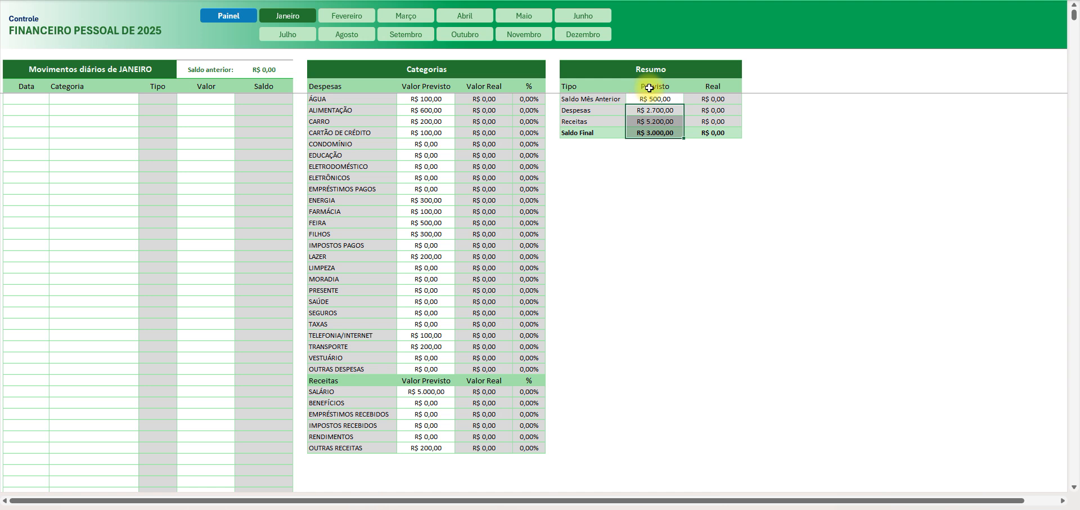
left_click_drag(653, 87, 655, 132)
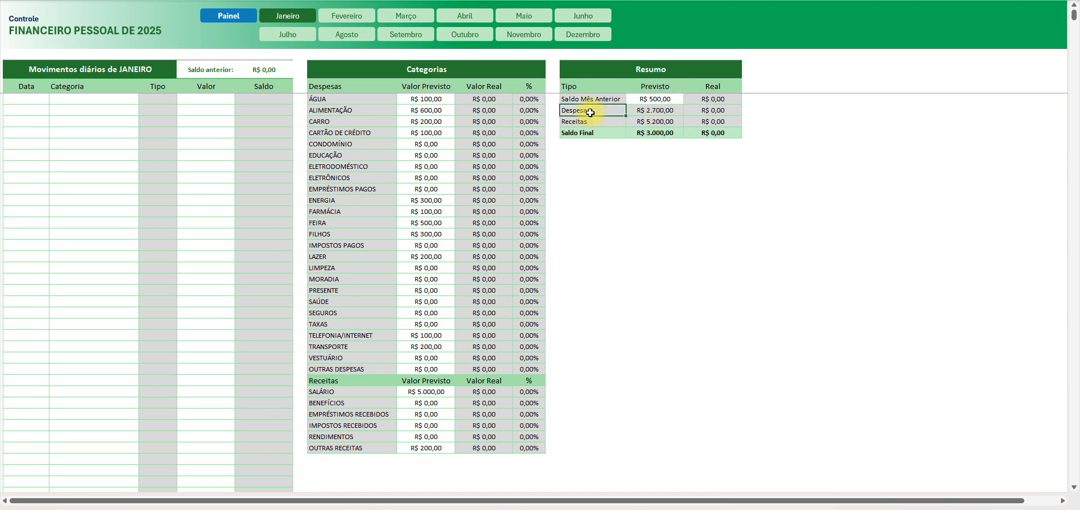
left_click_drag(428, 110, 441, 279)
left_click(442, 279)
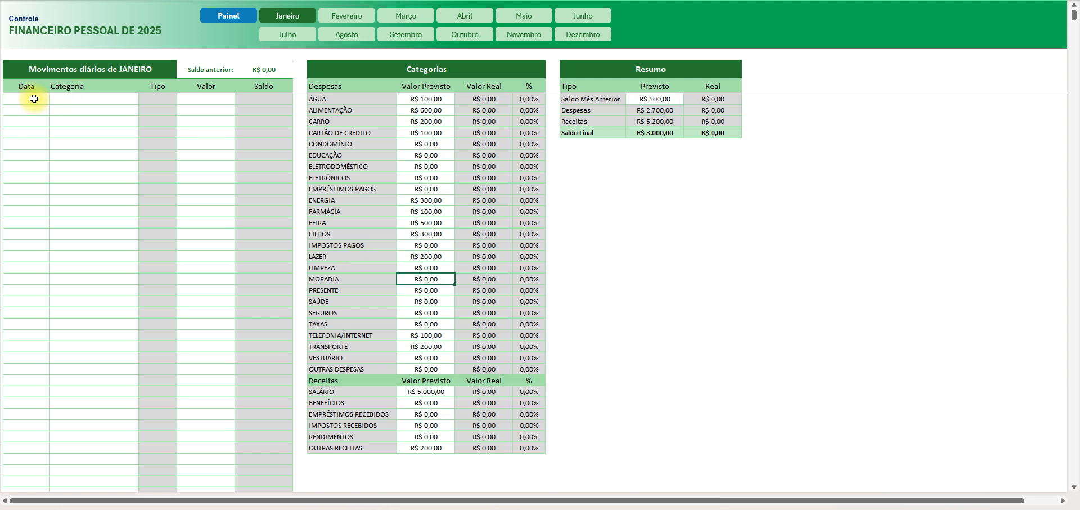
Step: Compare the Saldo anterior field of January's Movimentos diários with the planned Saldo Mês Anterior in Resumo
left_click(29, 99)
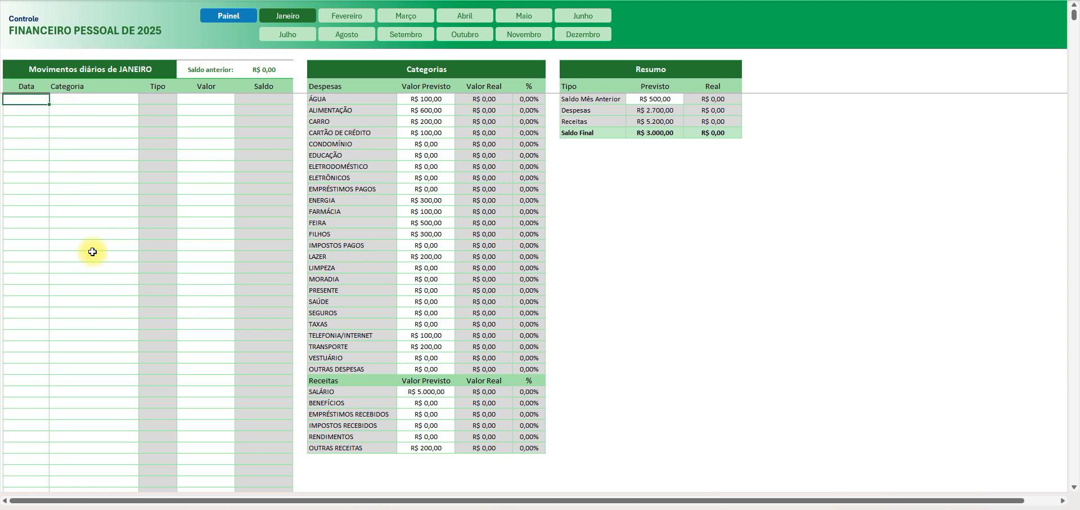
left_click(58, 68)
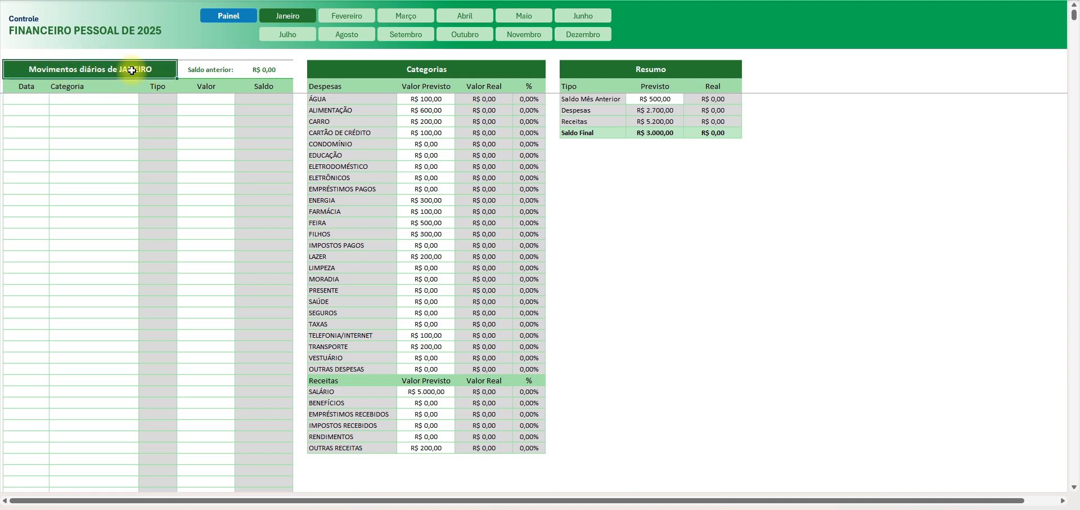
left_click(221, 69)
left_click(270, 71)
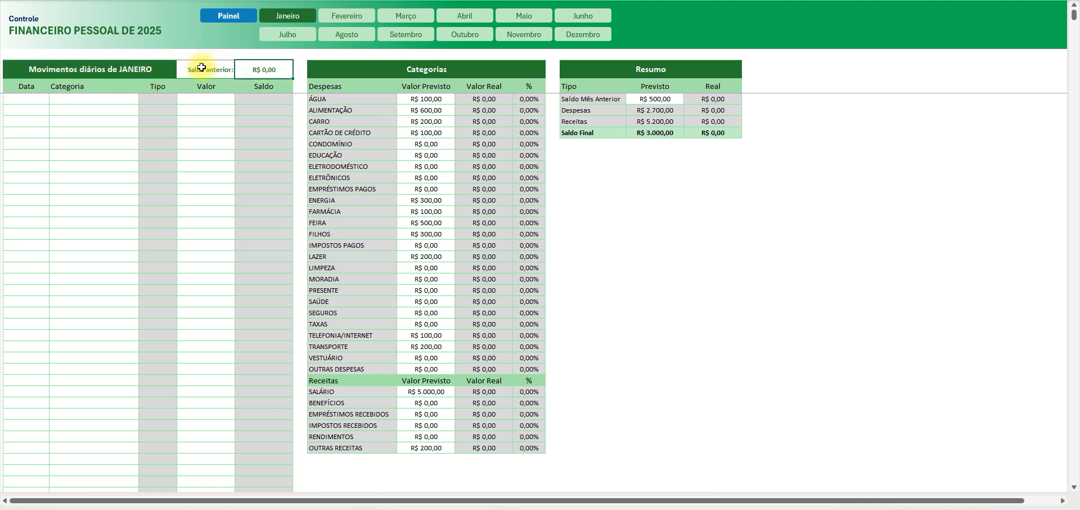
left_click(201, 68)
left_click(260, 71)
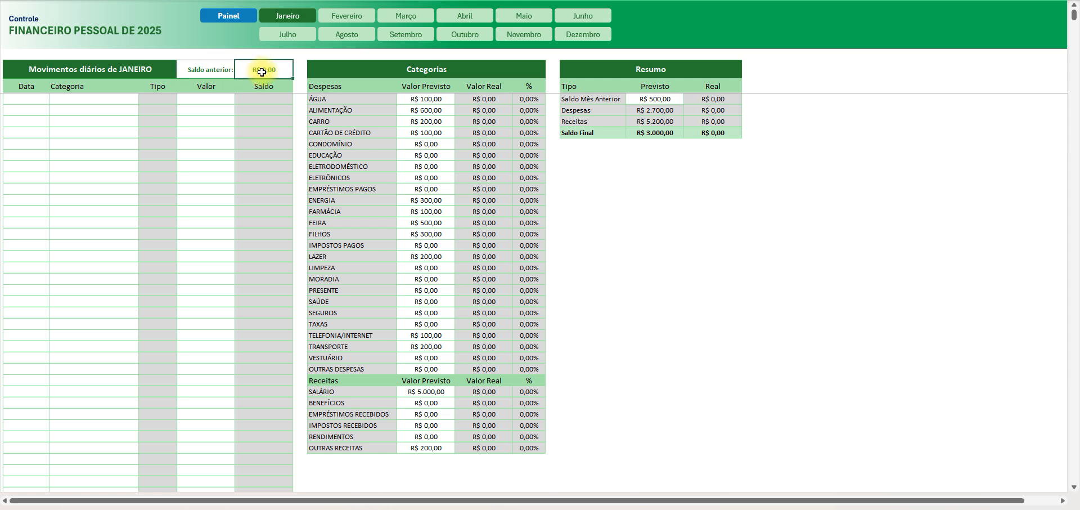
left_click(208, 68)
left_click(242, 72)
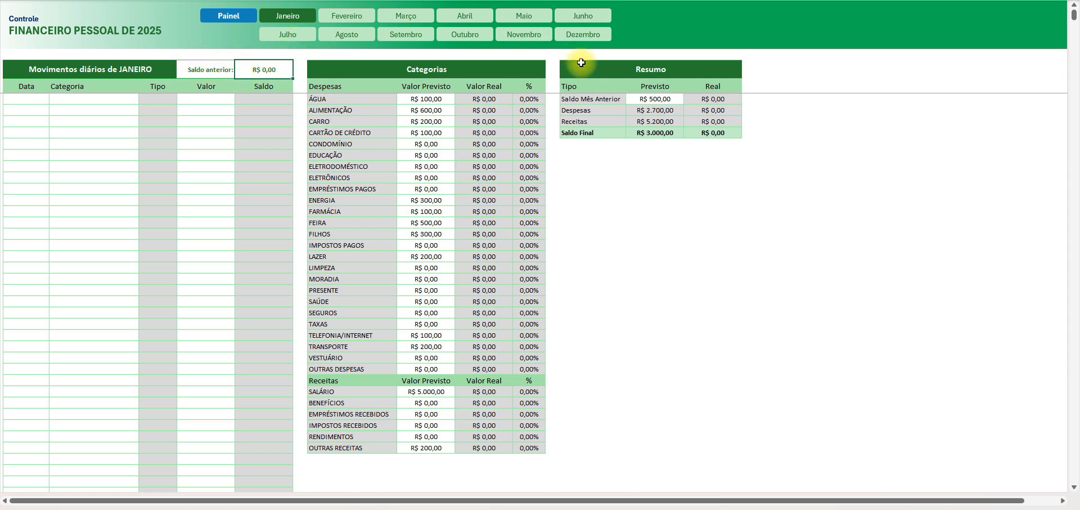
left_click(594, 100)
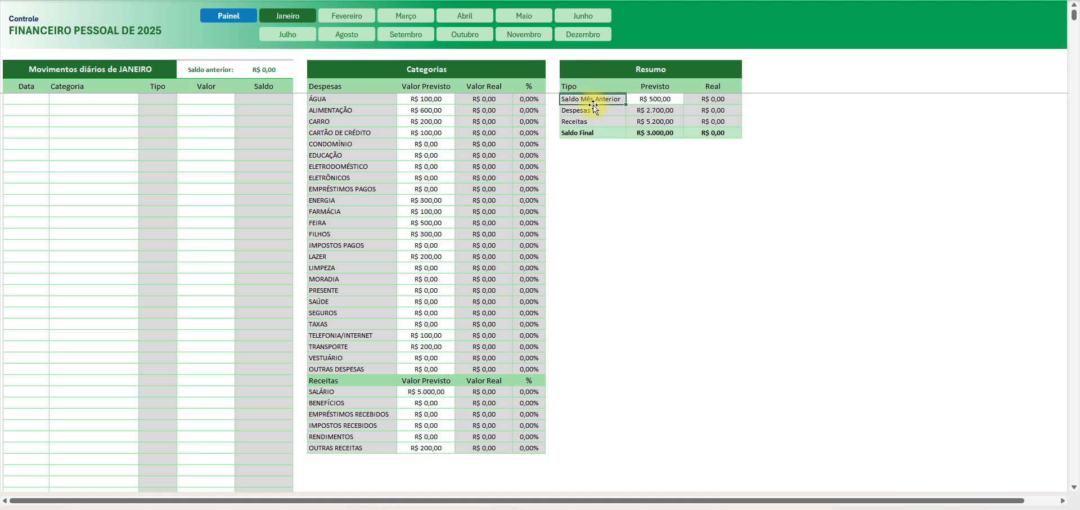
mouse_move(652, 100)
left_mouse_down()
mouse_move(653, 127)
mouse_move(652, 101)
left_mouse_up()
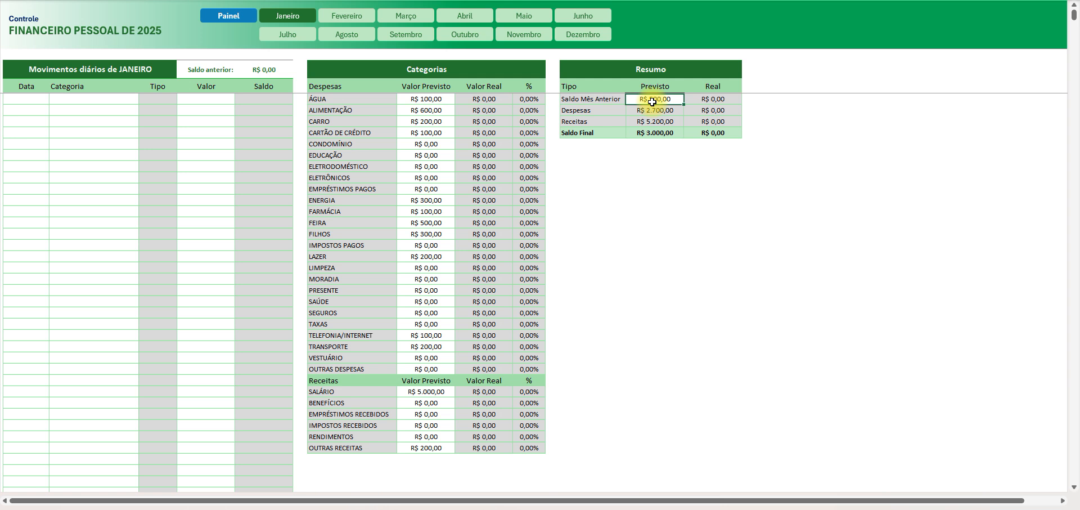
Step: Set the Saldo anterior of January's Movimentos diários to 500
left_click(200, 71)
left_click(256, 73)
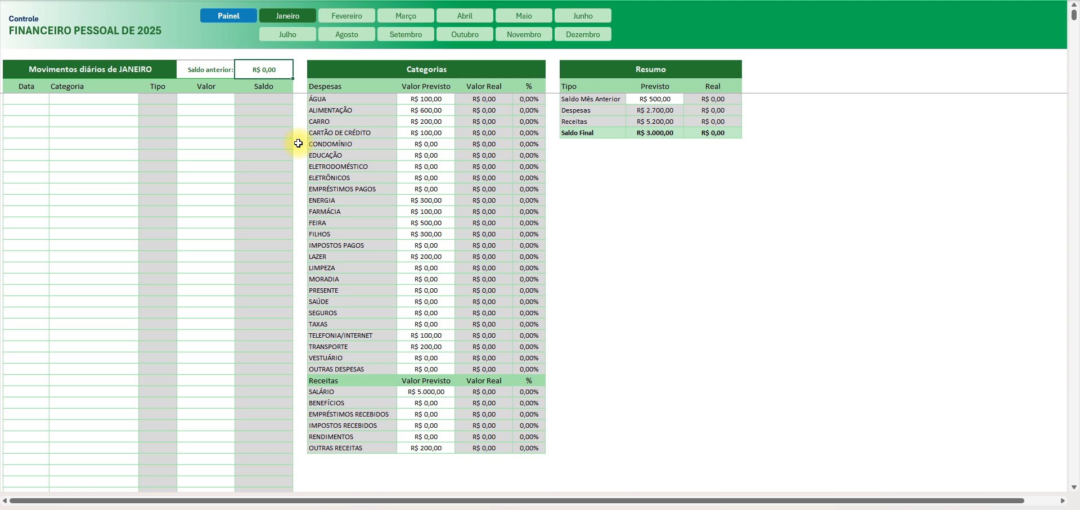
type("500")
key("Return")
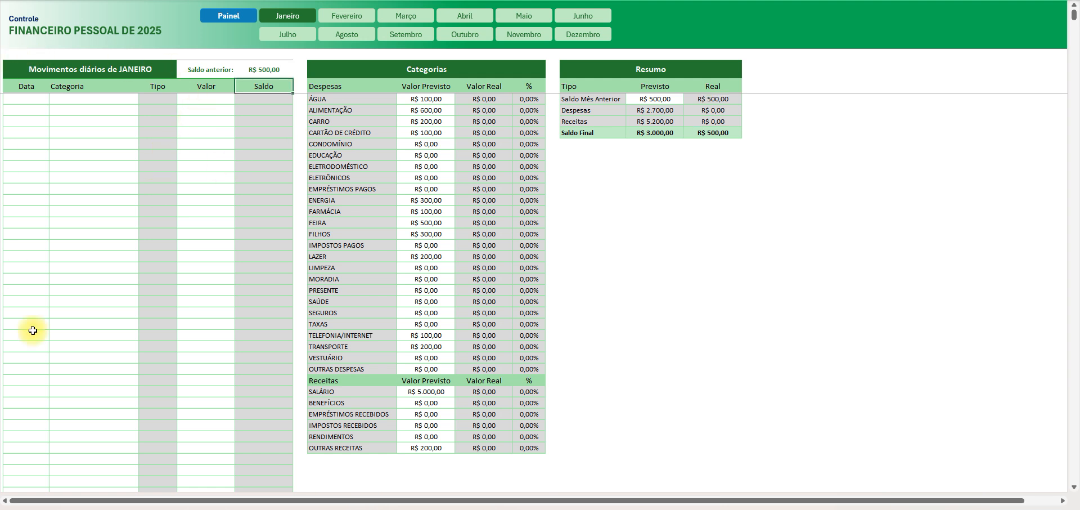
Step: Check how January's Saldo anterior feeds the Real value of Saldo Mês Anterior in Resumo, alongside the Previsto value
left_click(261, 66)
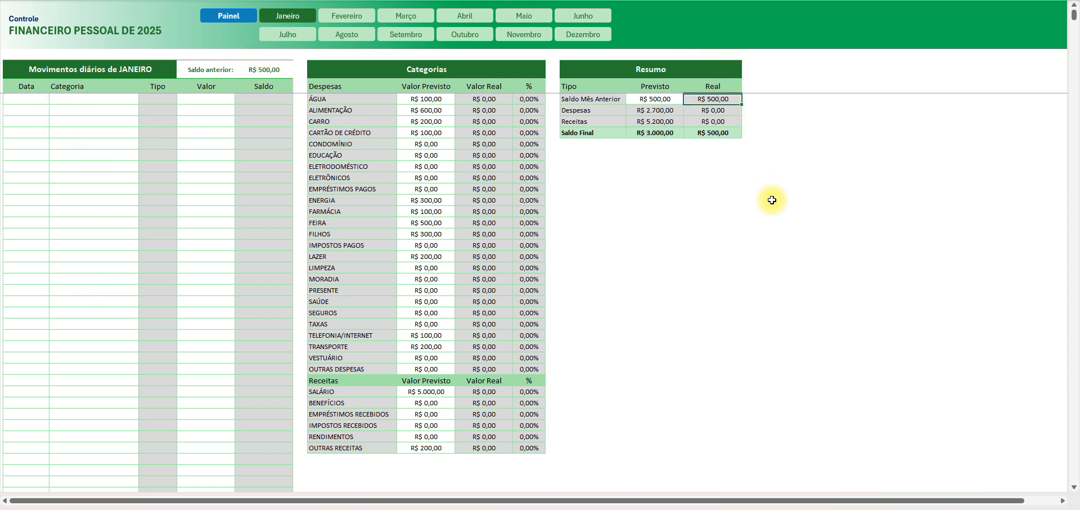
left_click(662, 100)
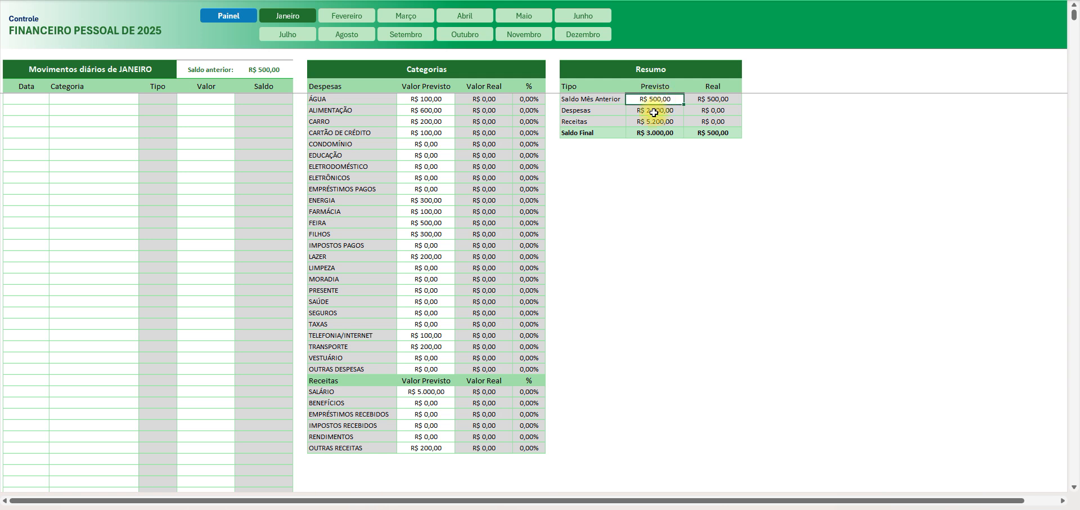
left_click(705, 98)
left_click(265, 76)
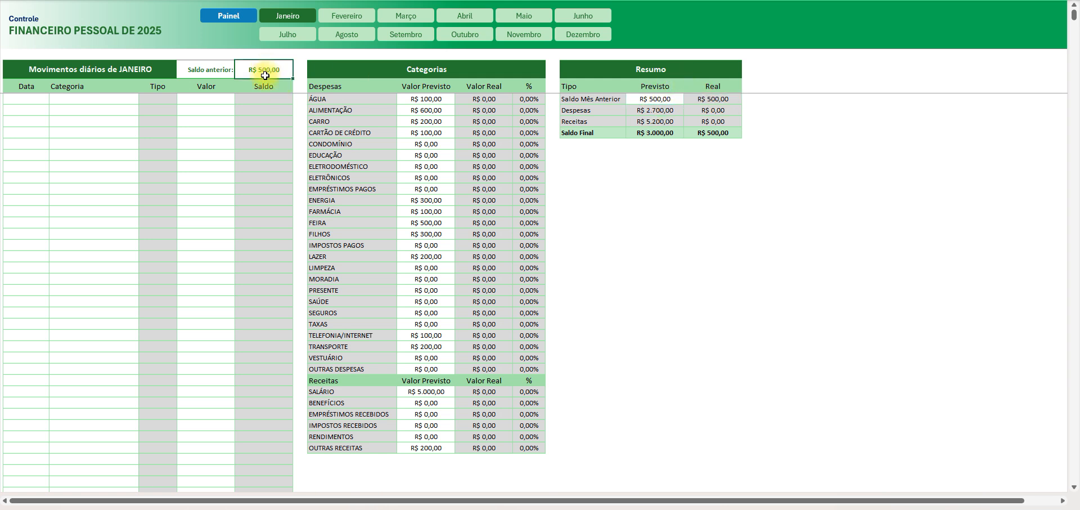
left_click(715, 101)
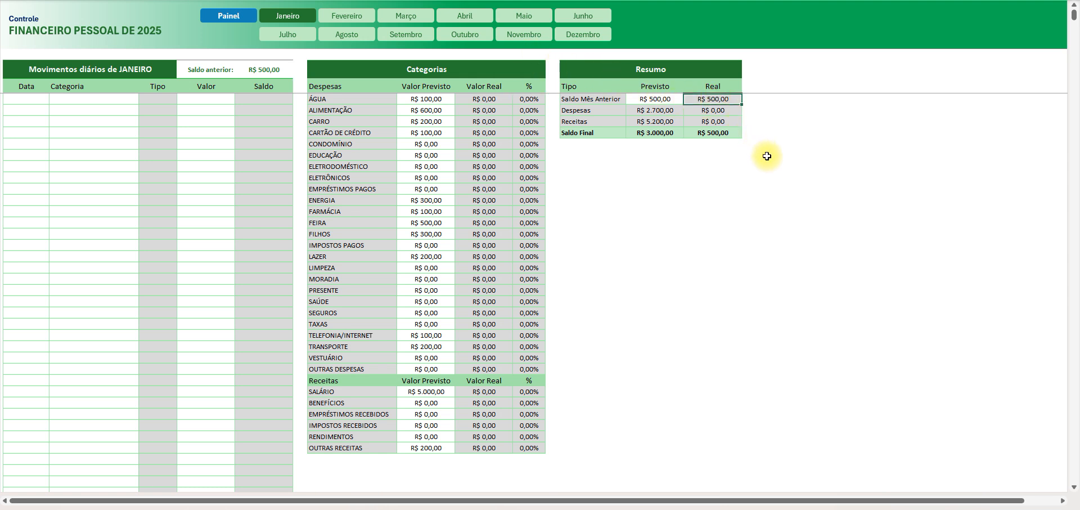
left_click(266, 69)
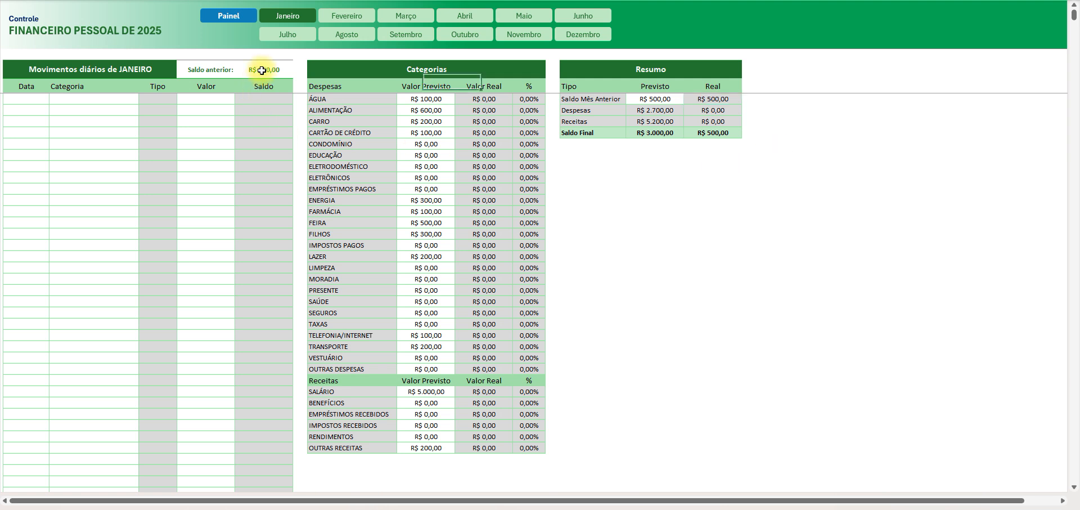
Step: Enter 02/01/2025 as the Data of the first entry in January's Movimentos diários
left_click(41, 98)
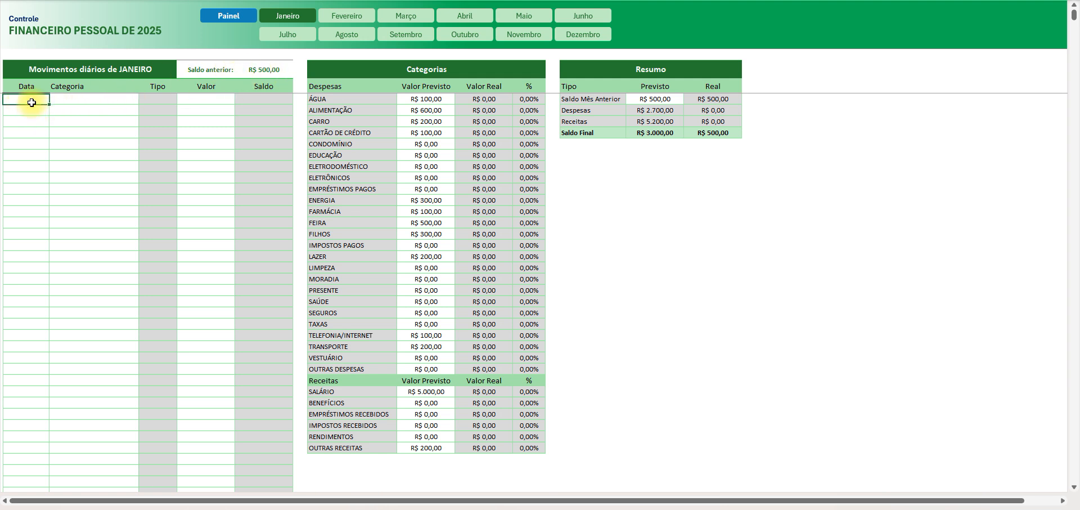
left_click_drag(32, 104, 100, 325)
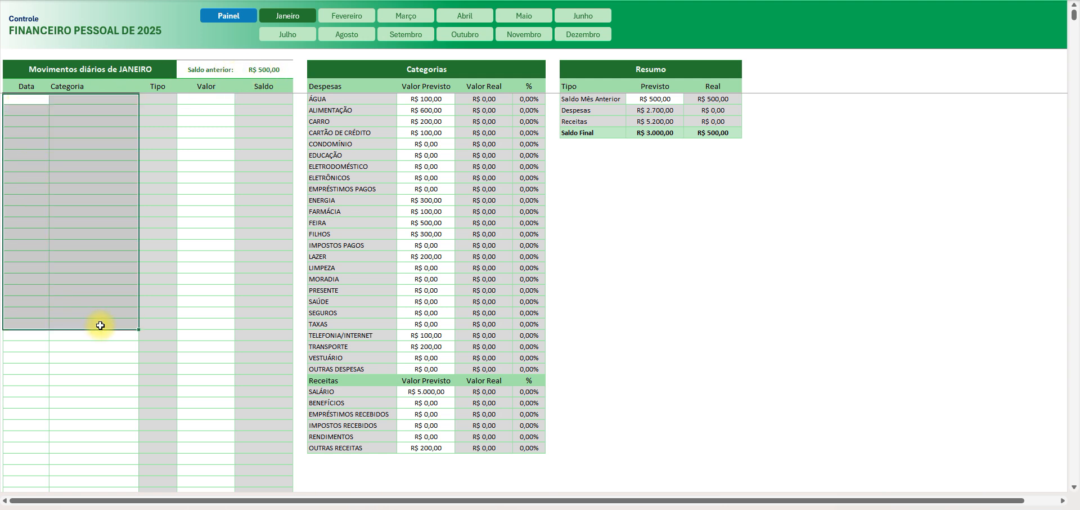
left_click(29, 98)
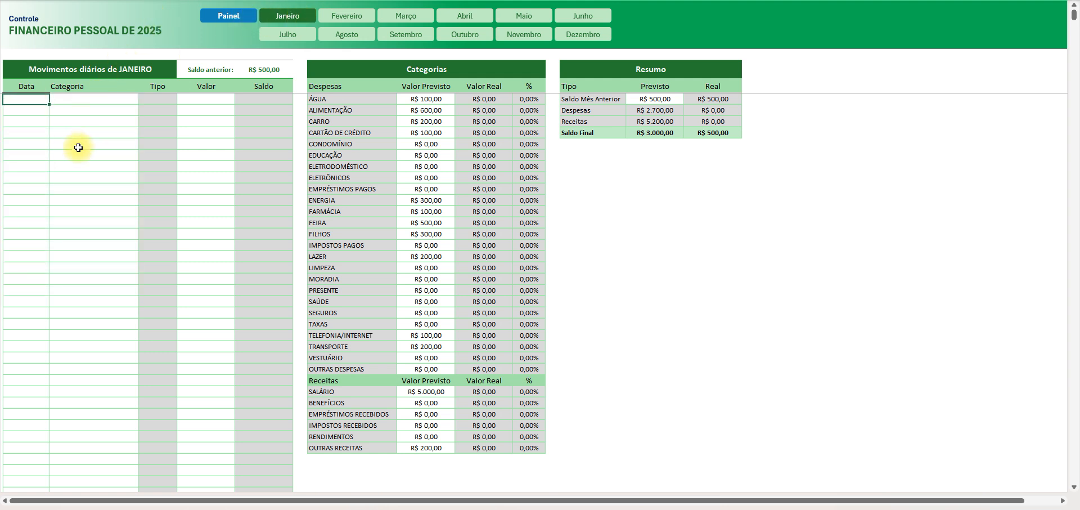
type("02")
type("/01/2025")
key("Return")
Step: Try to replace the first January entry's date with 02/02/25 to test the month validation
key("Up")
type("02/02/25")
key("Return")
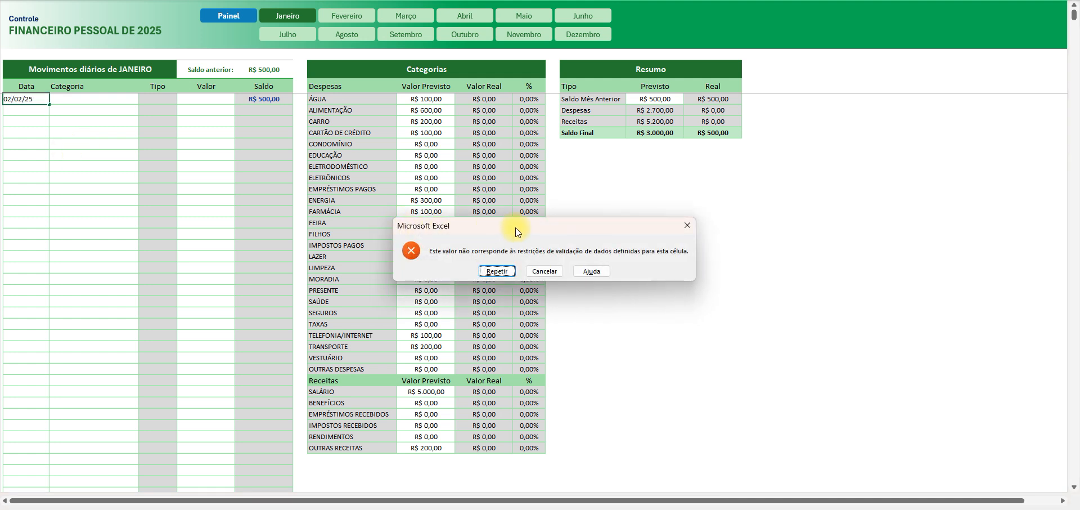
left_click_drag(516, 227, 292, 137)
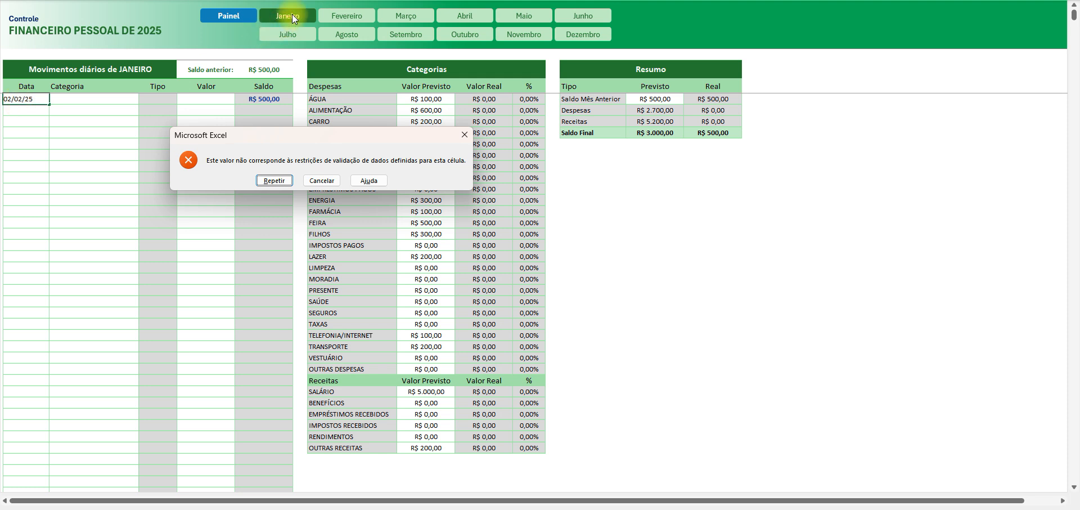
key("Escape")
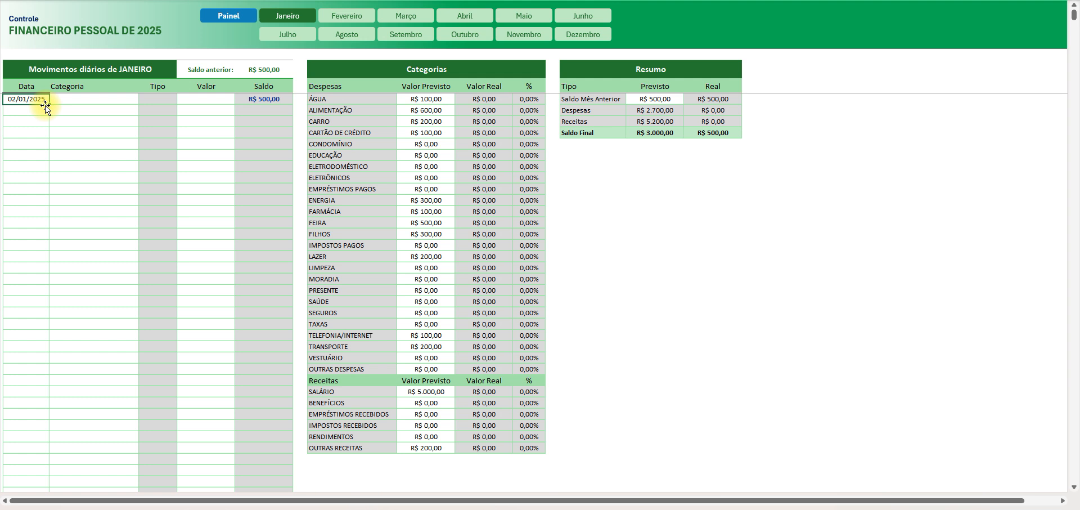
Step: Set the Categoria of January's first daily entry to ALIMENTAÇÃO, reviewing the available options against the Categorias table
left_click(112, 102)
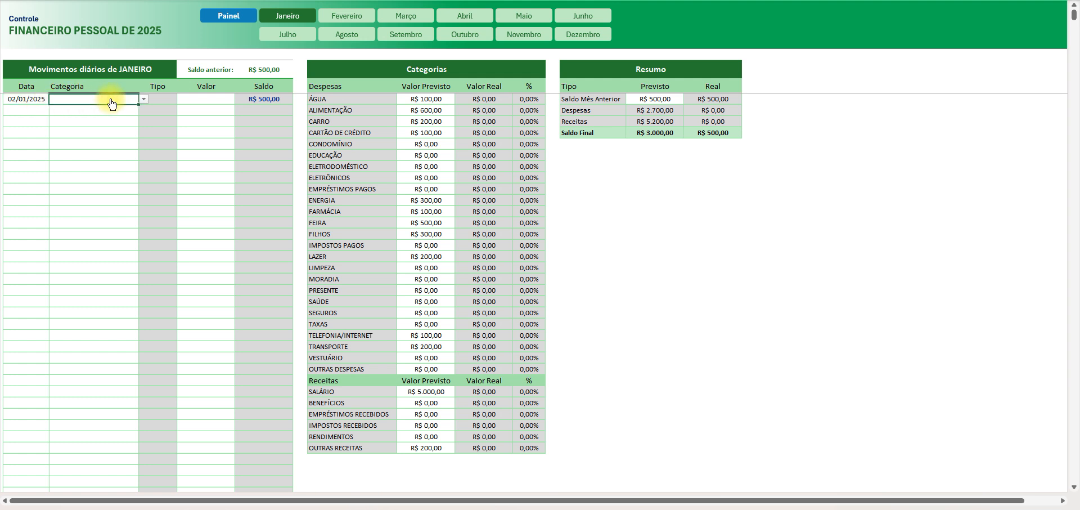
left_click(146, 101)
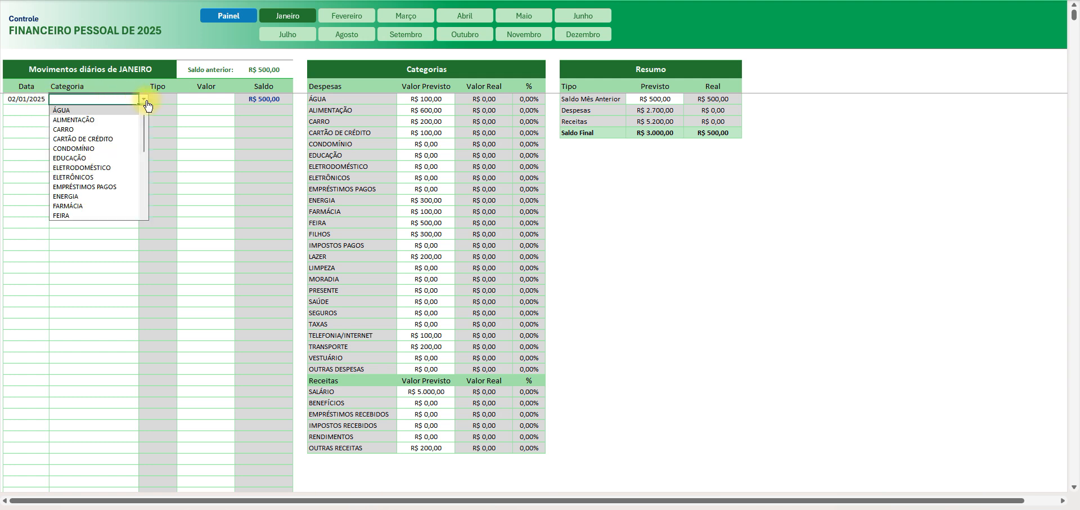
left_click_drag(143, 129, 140, 109)
left_click(347, 108)
left_click_drag(349, 100, 355, 443)
left_click(112, 100)
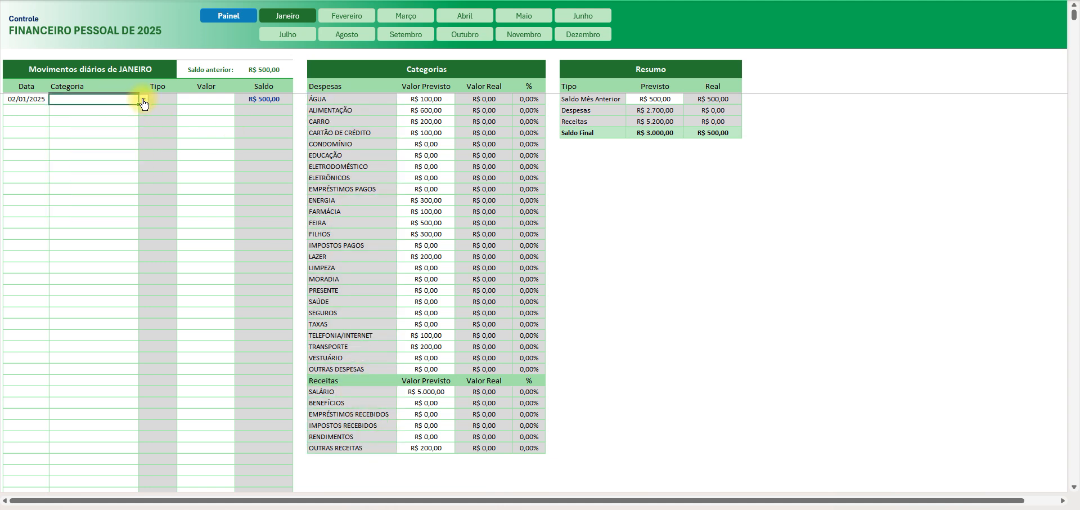
left_click(144, 99)
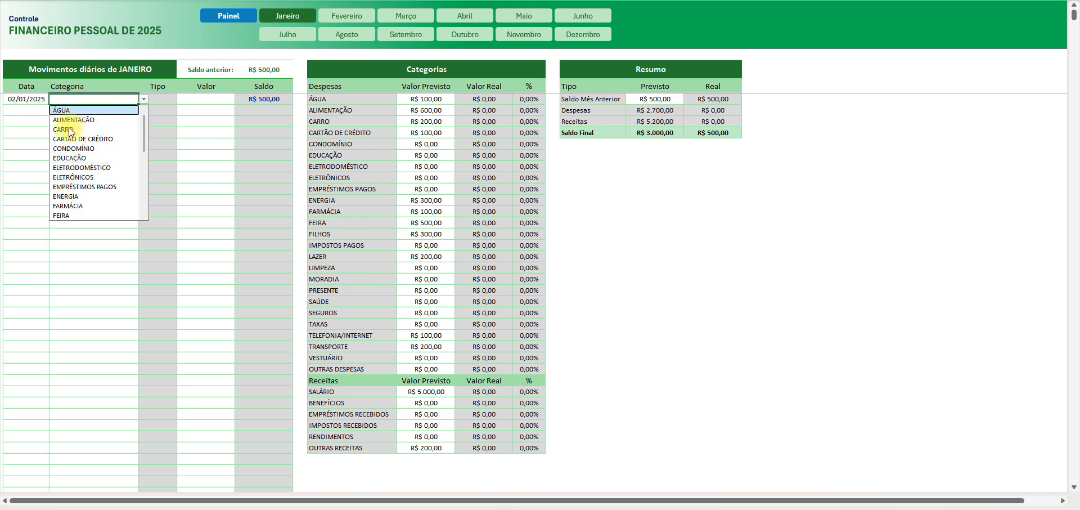
left_click_drag(144, 144, 146, 107)
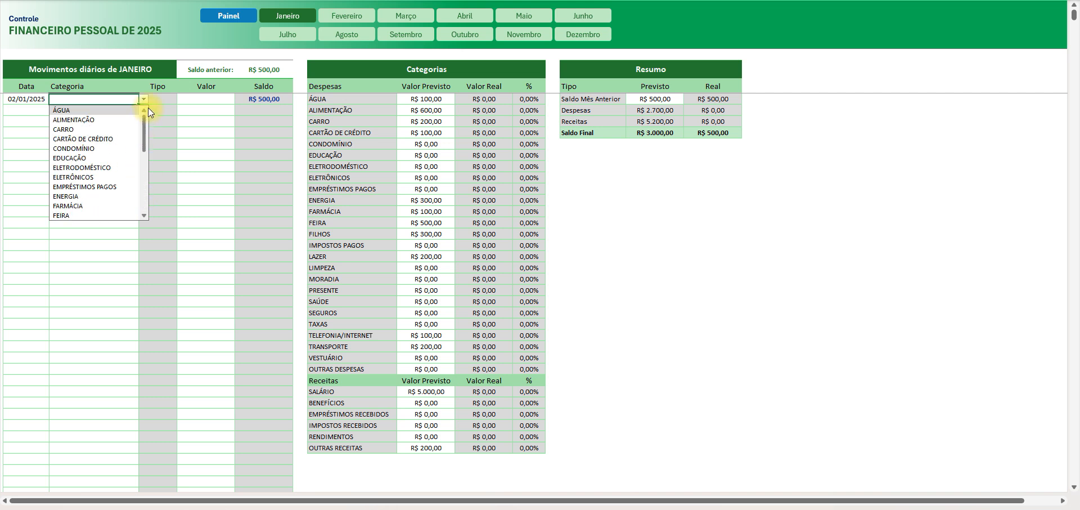
left_click(83, 119)
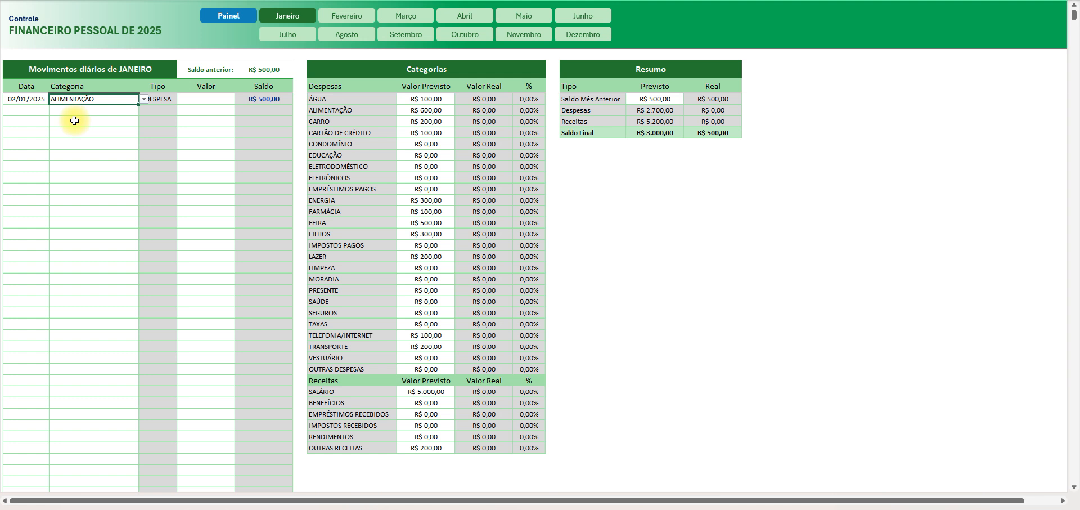
left_click(77, 99)
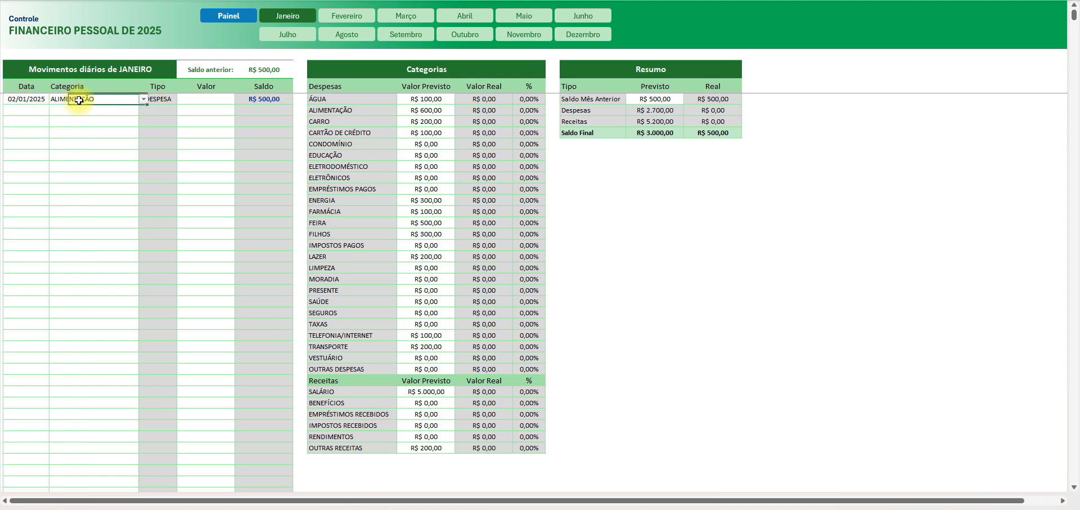
Step: Enter 60 as the Valor of the ALIMENTAÇÃO entry and check its Tipo
left_click(153, 99)
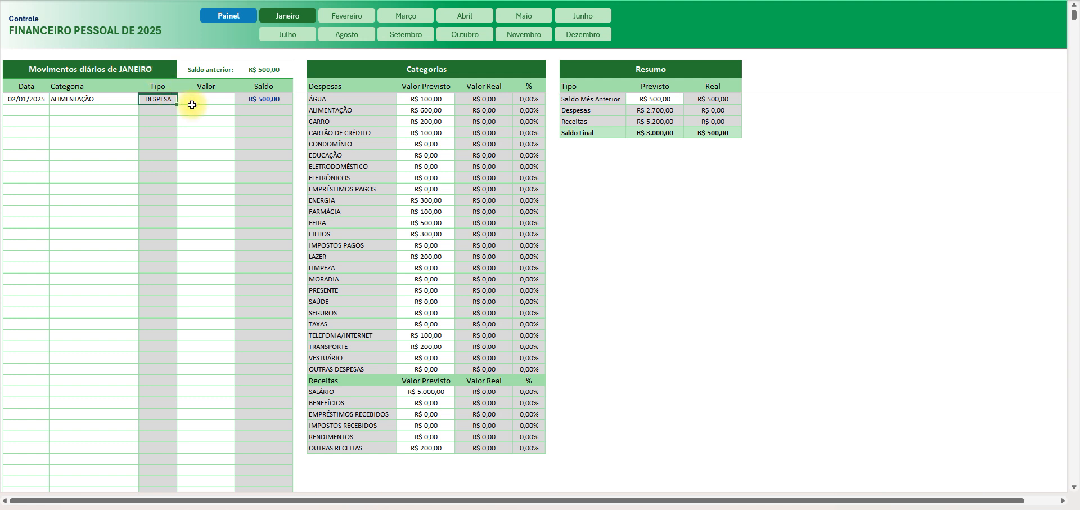
key("Tab")
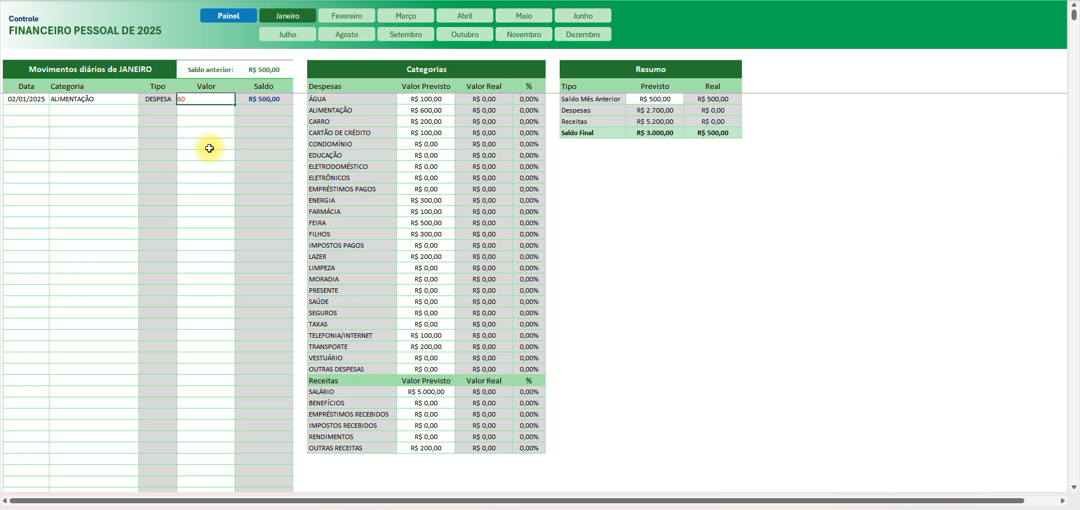
key("Return")
key("Up")
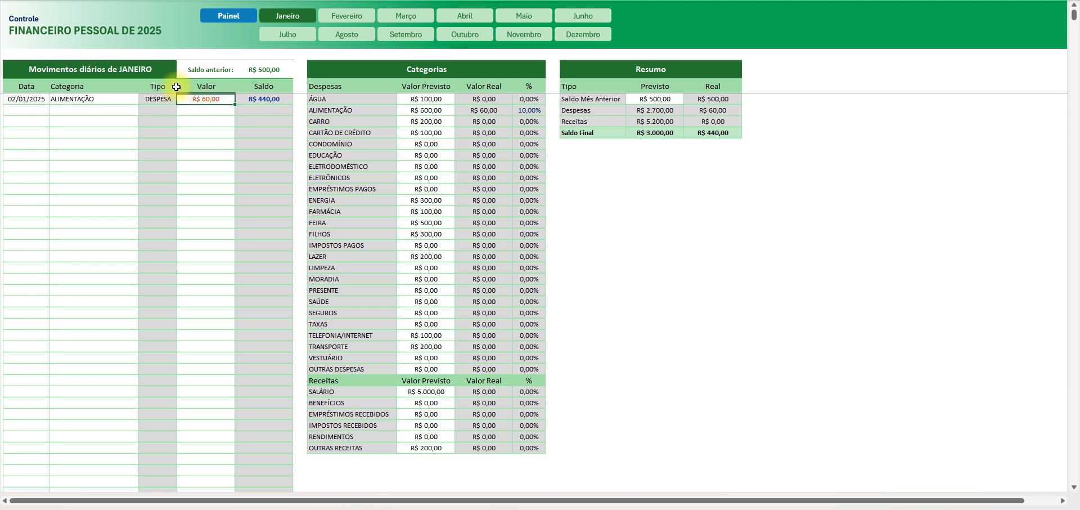
left_click(163, 99)
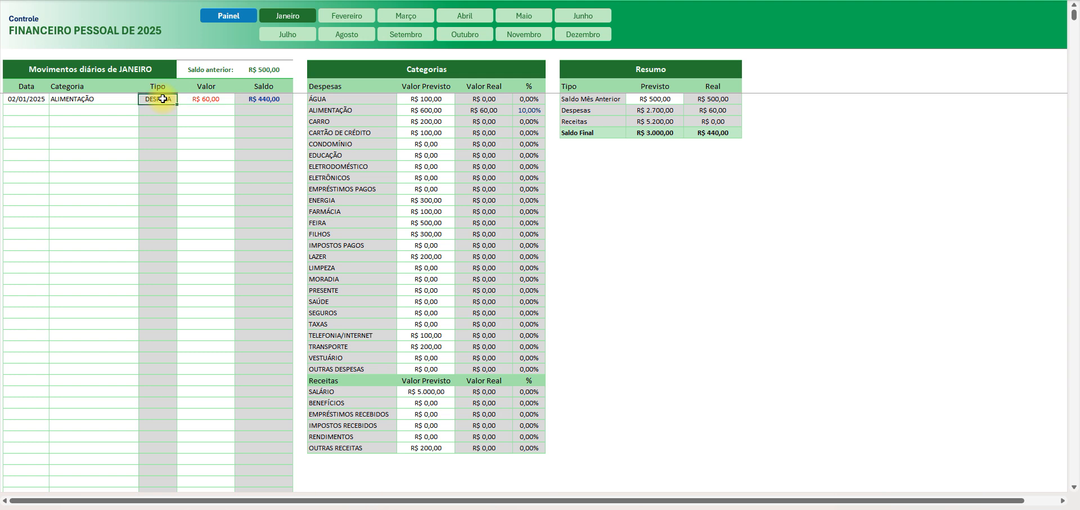
left_click(195, 99)
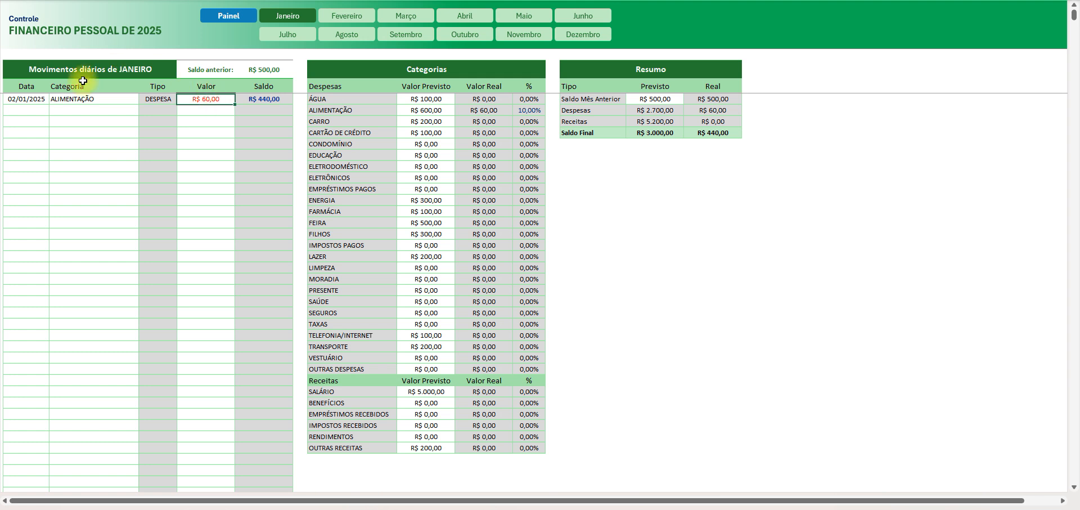
Step: Examine the fillable Data, Categoria and Valor columns in the rows of January's Movimentos diários
left_click_drag(23, 99, 95, 201)
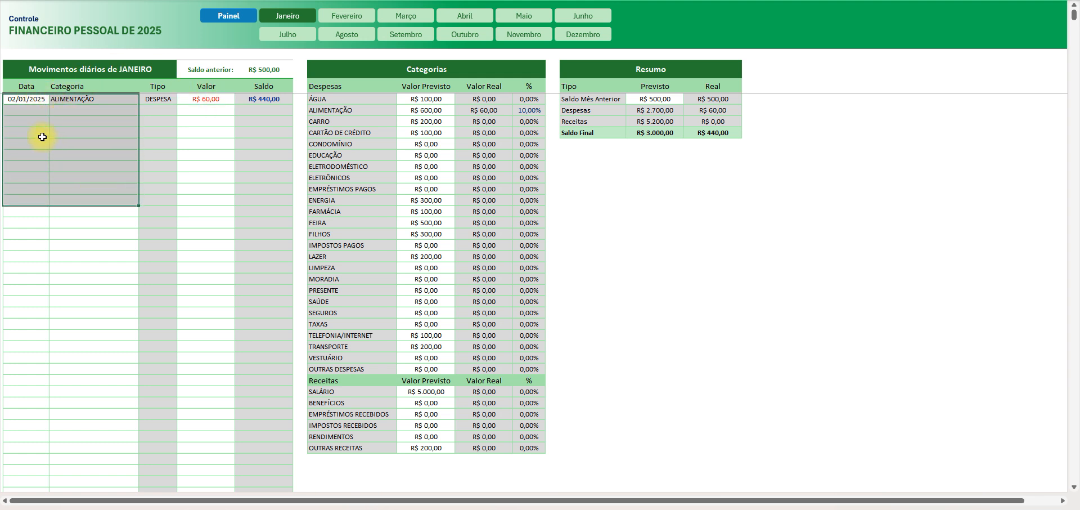
left_click(23, 129)
left_click(73, 111)
left_click(206, 109)
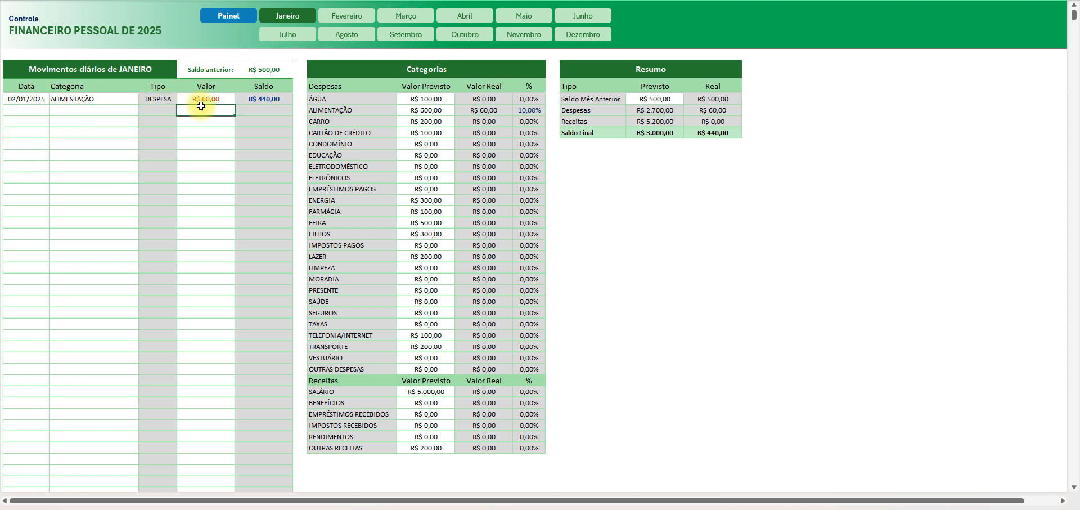
left_click_drag(25, 110, 92, 314)
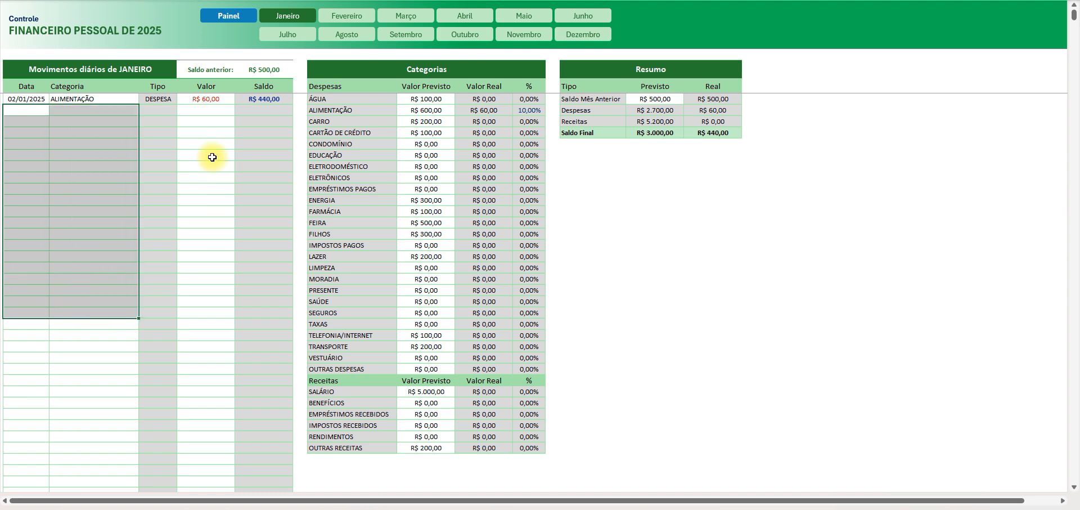
left_click_drag(206, 110, 207, 302)
left_click_drag(39, 142, 93, 314)
left_click(189, 197)
scroll(189, 196, "down", 2)
scroll(189, 196, "up", 2)
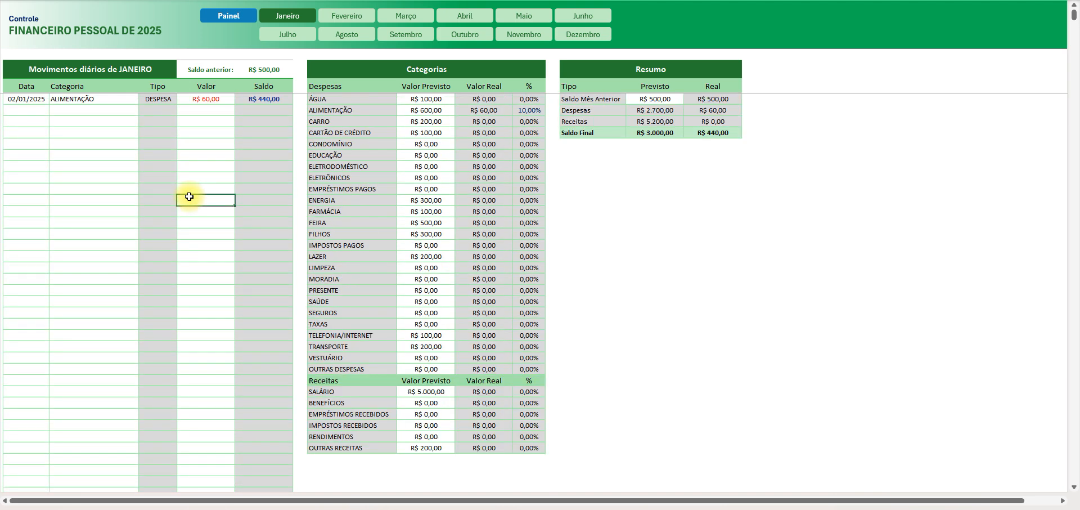
Step: Check how the first entry's Saldo is calculated from the Saldo anterior and the entry's Valor
left_click(272, 102)
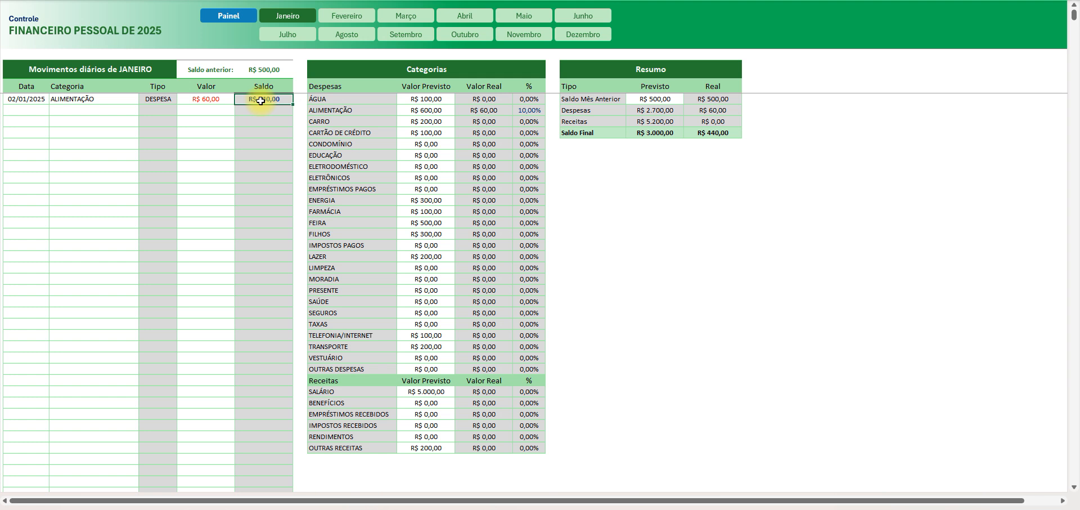
left_click(266, 71)
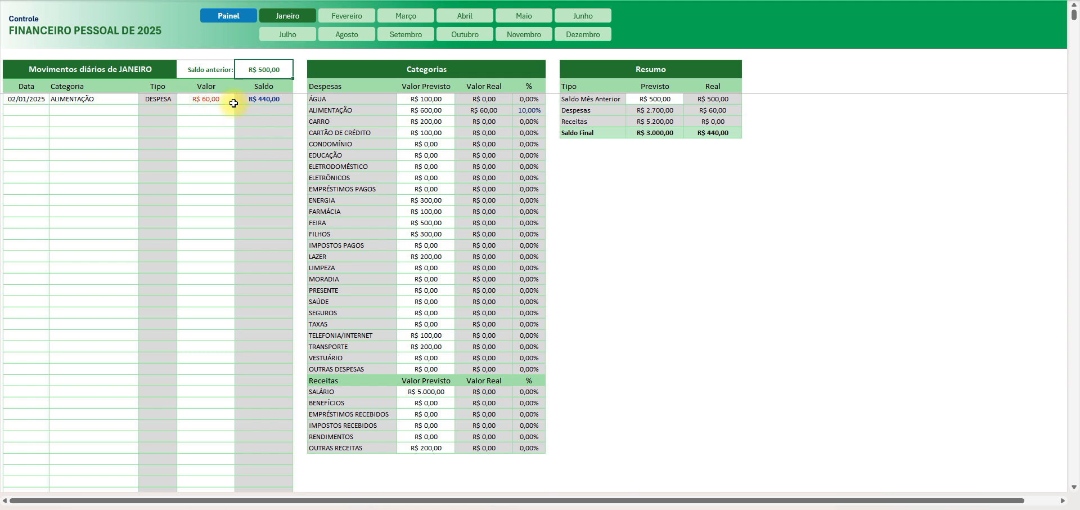
left_click(209, 101)
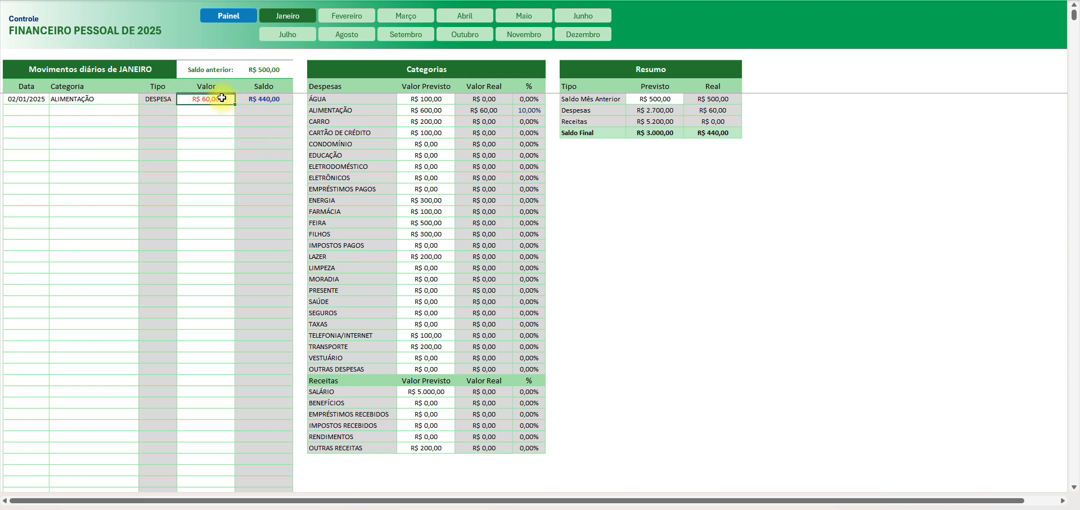
left_click(259, 71)
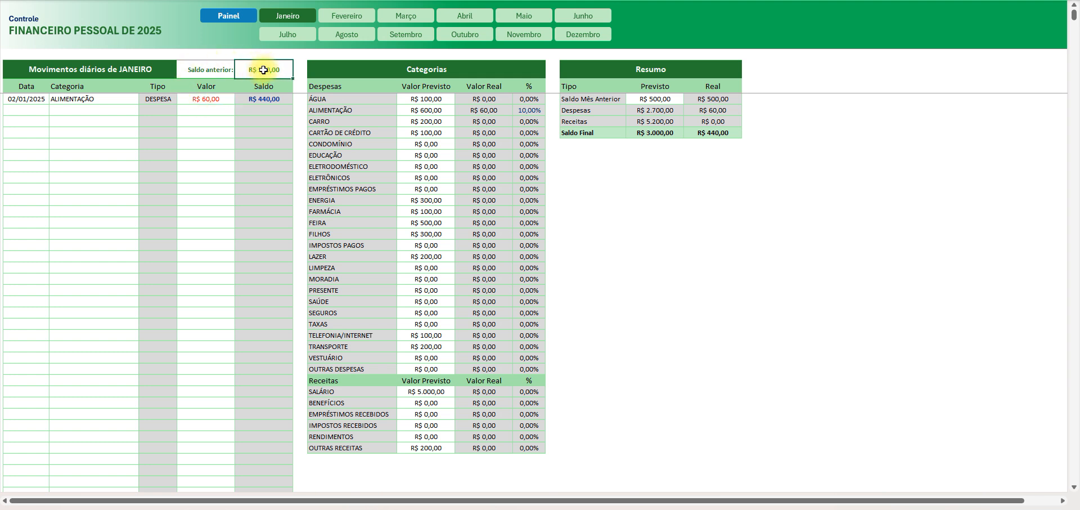
left_click(211, 97)
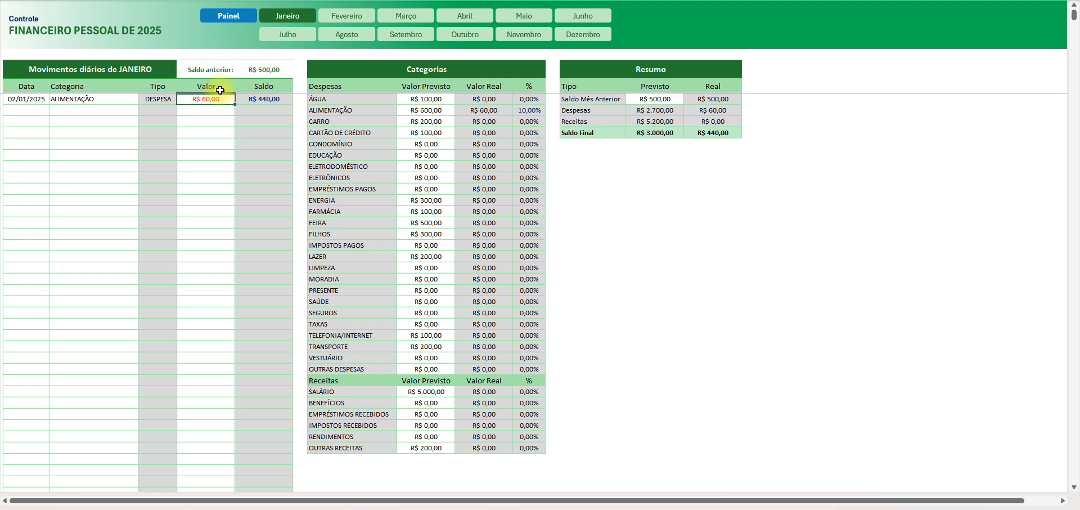
left_click(269, 98)
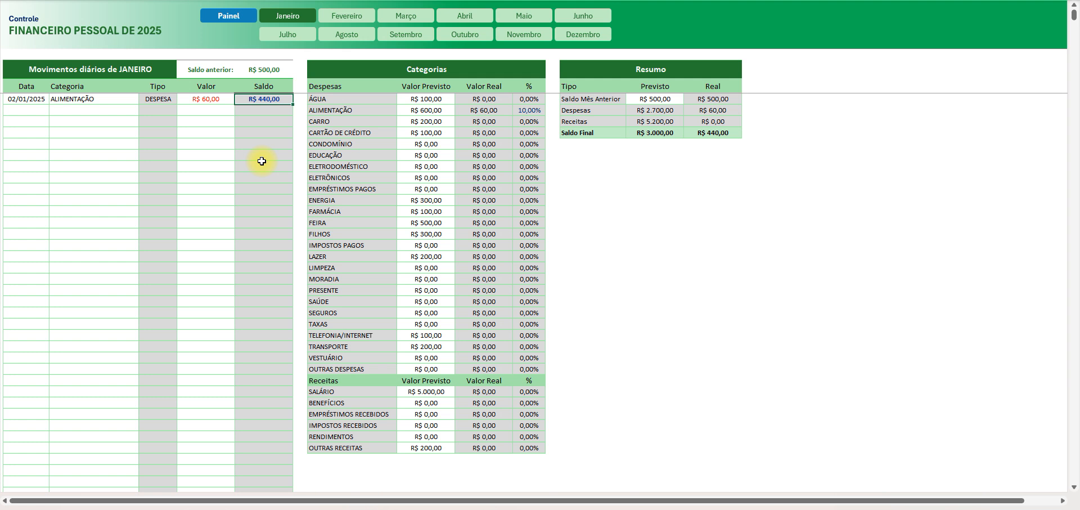
Step: Set January's Saldo anterior to 0 and check its effect on the ALIMENTAÇÃO entry's Saldo
left_click(263, 71)
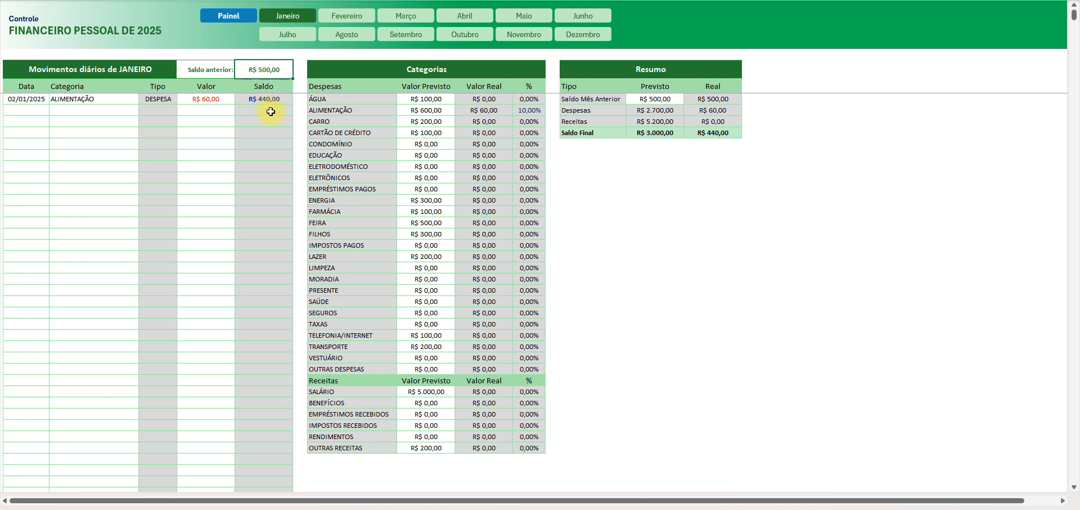
key("Return")
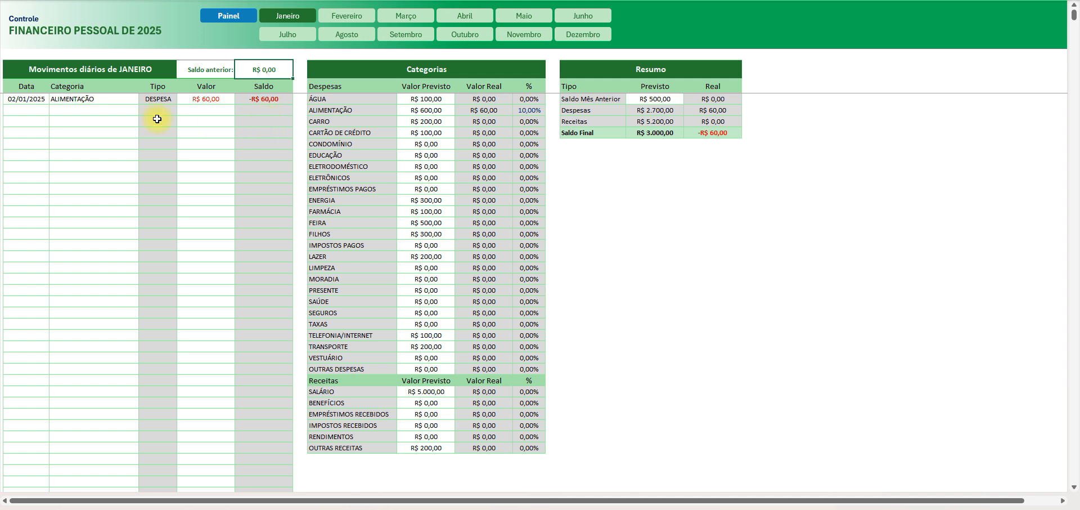
left_click_drag(9, 98, 251, 320)
left_click(252, 258)
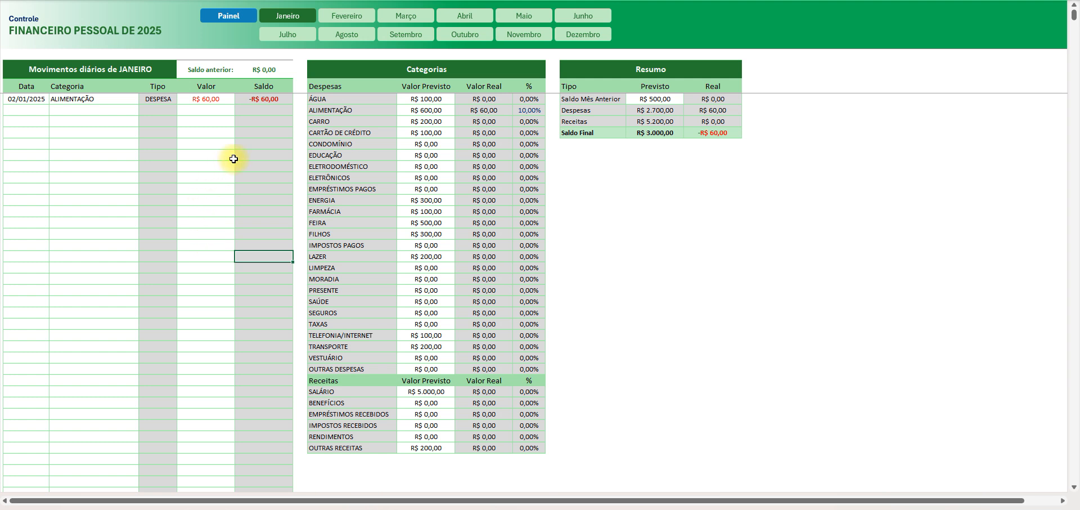
left_click(265, 67)
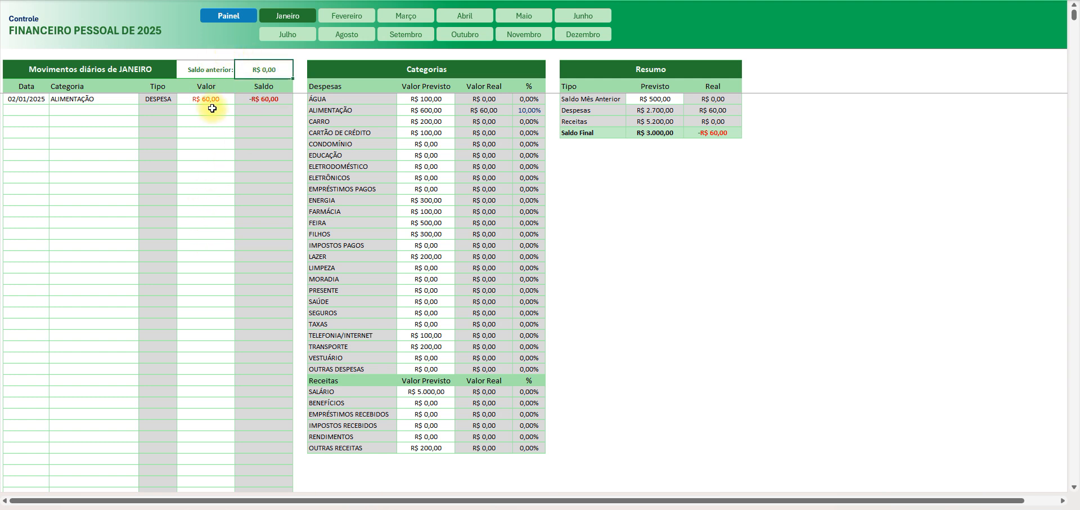
left_click(263, 99)
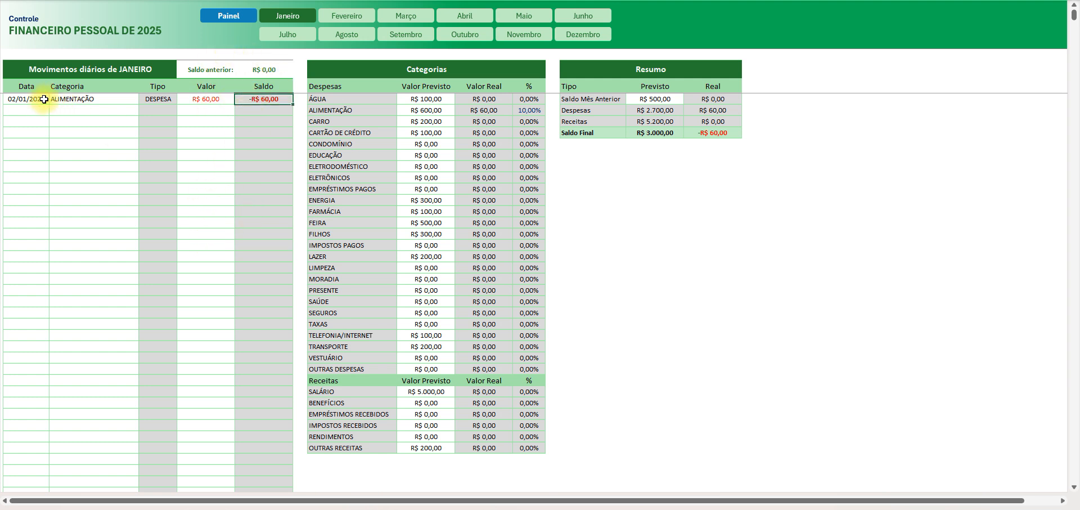
left_click_drag(43, 100, 250, 102)
left_click(263, 101)
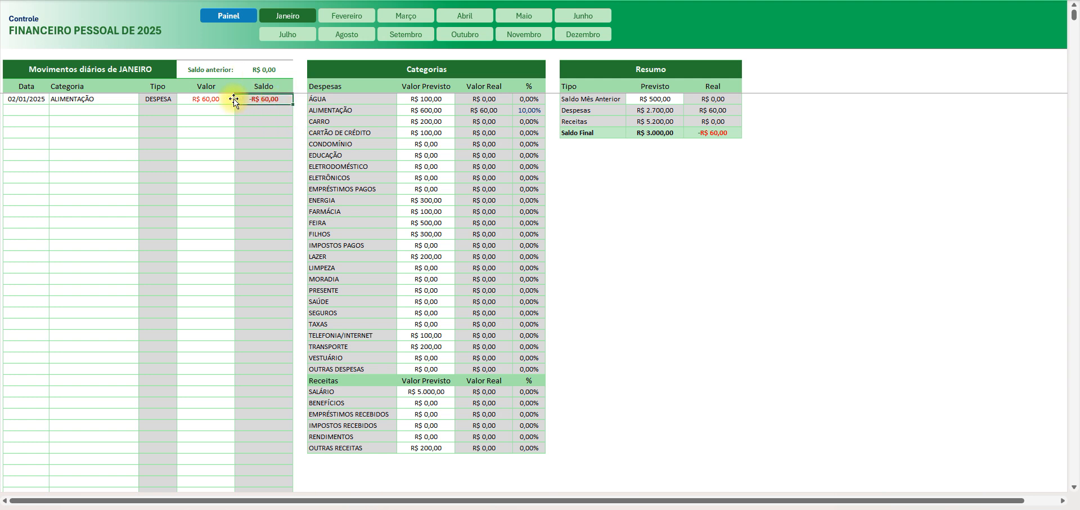
left_click(203, 100)
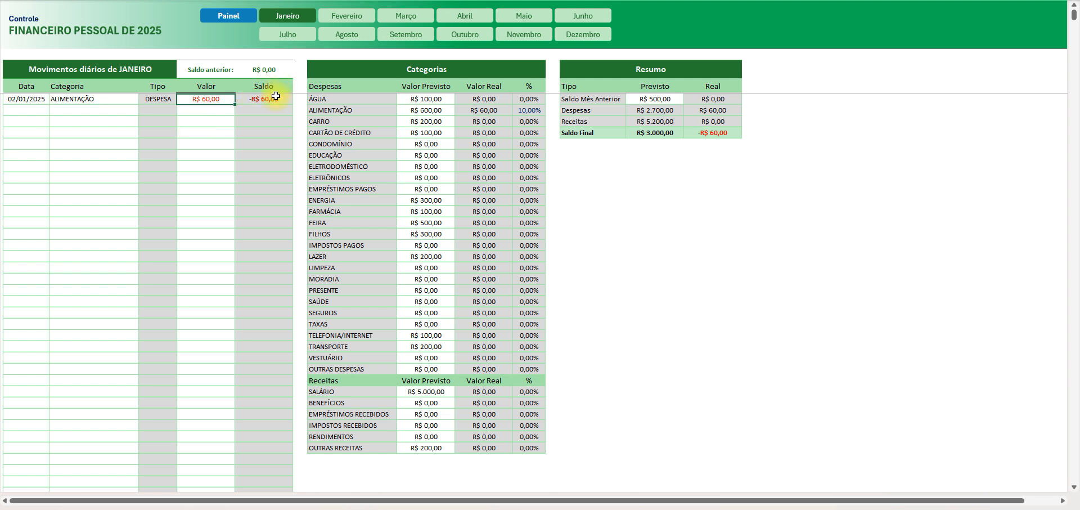
Step: Start a second January entry with 02/01/2025 as its Data and CARRO as its Categoria
left_click(31, 110)
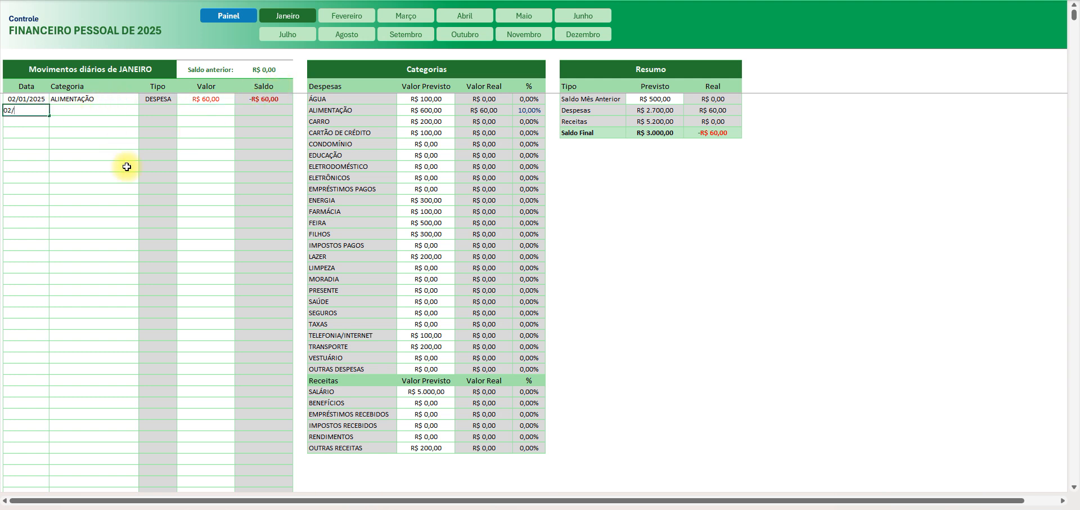
key("BackSpace")
key("BackSpace")
key("BackSpace")
type("/01/25")
key("Tab")
left_click(144, 110)
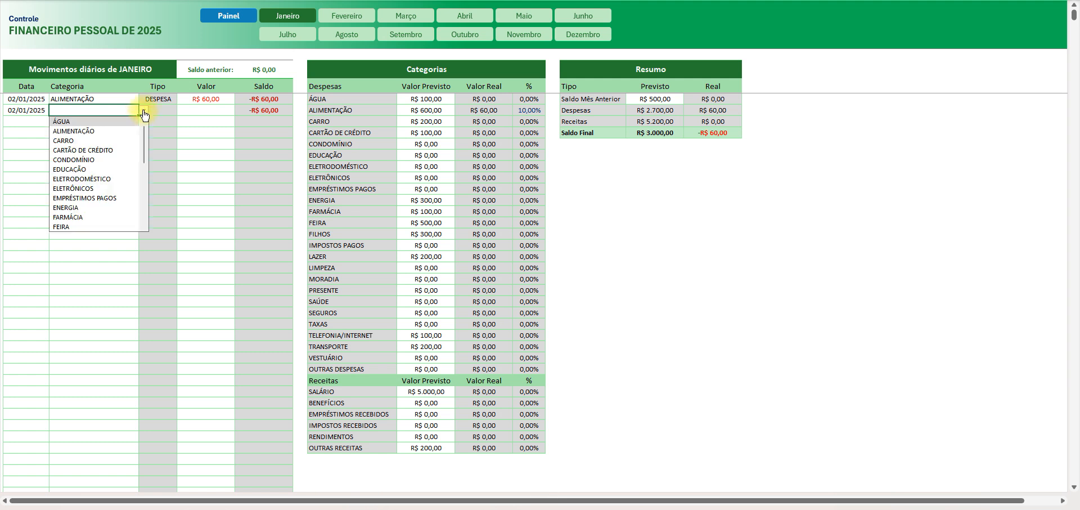
left_click(63, 141)
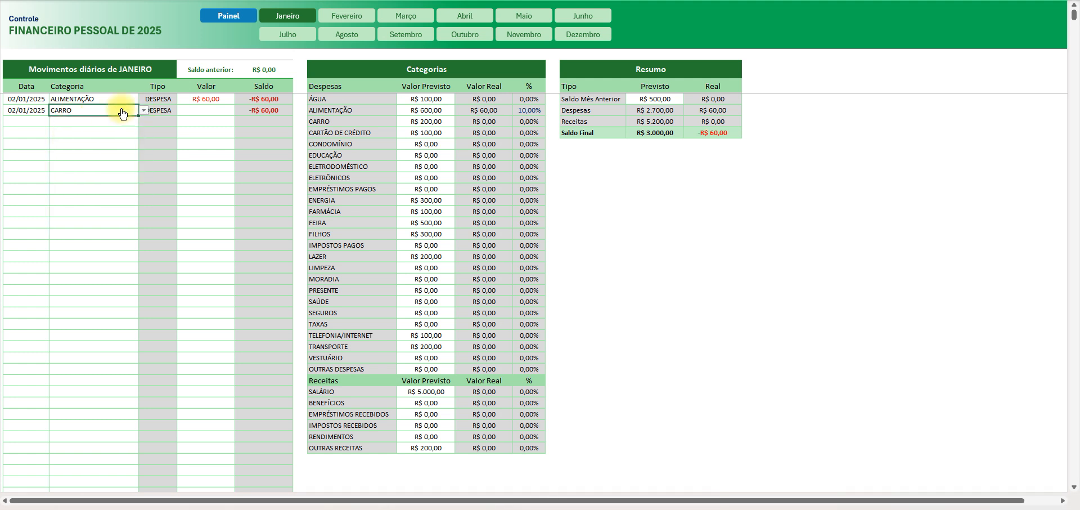
Step: Enter 100 as the Valor of the CARRO entry and check its Saldo
left_click(172, 108)
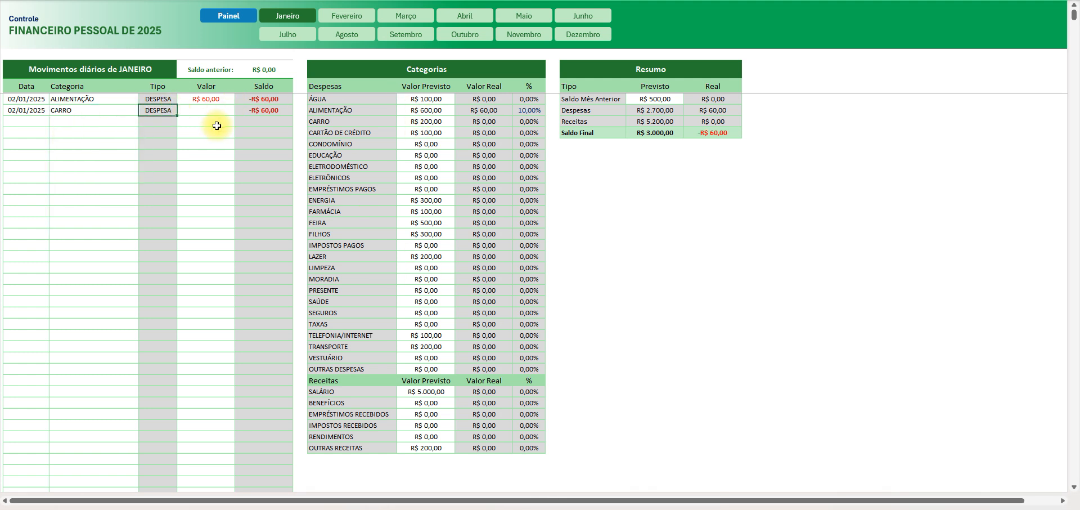
left_click(206, 113)
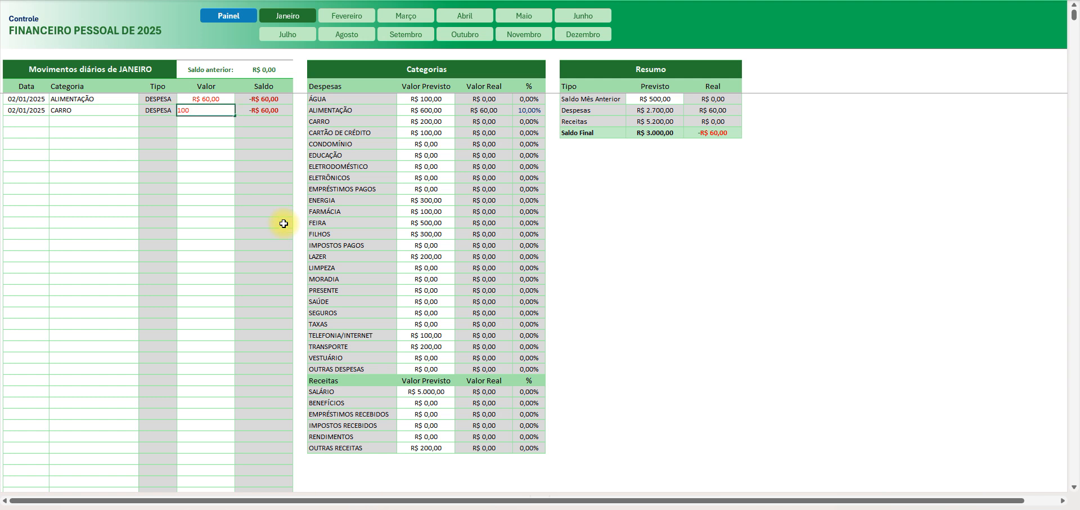
key("Return")
left_click(279, 110)
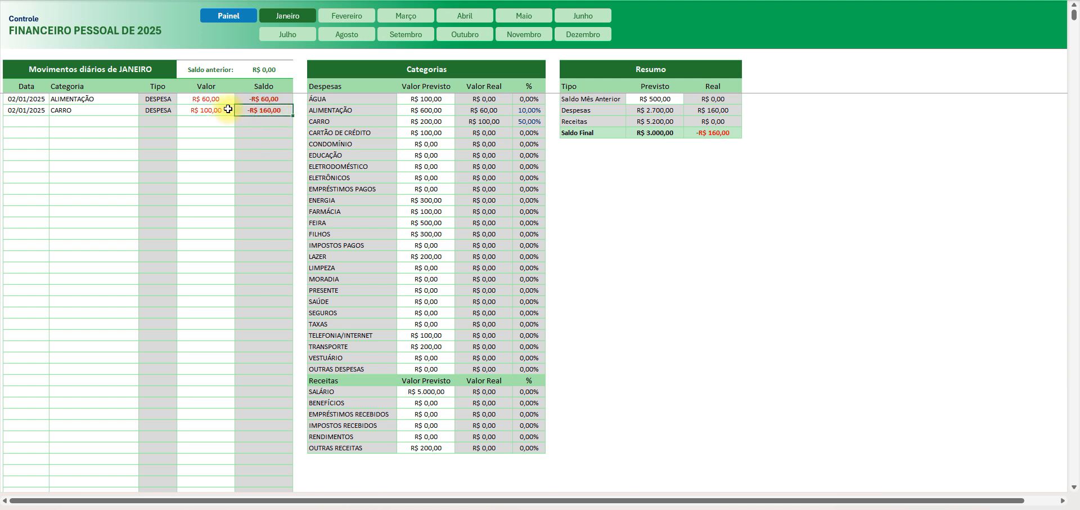
Step: Check how the CARRO entry's Saldo follows from the Valor amounts of the first two January entries
left_click(211, 99)
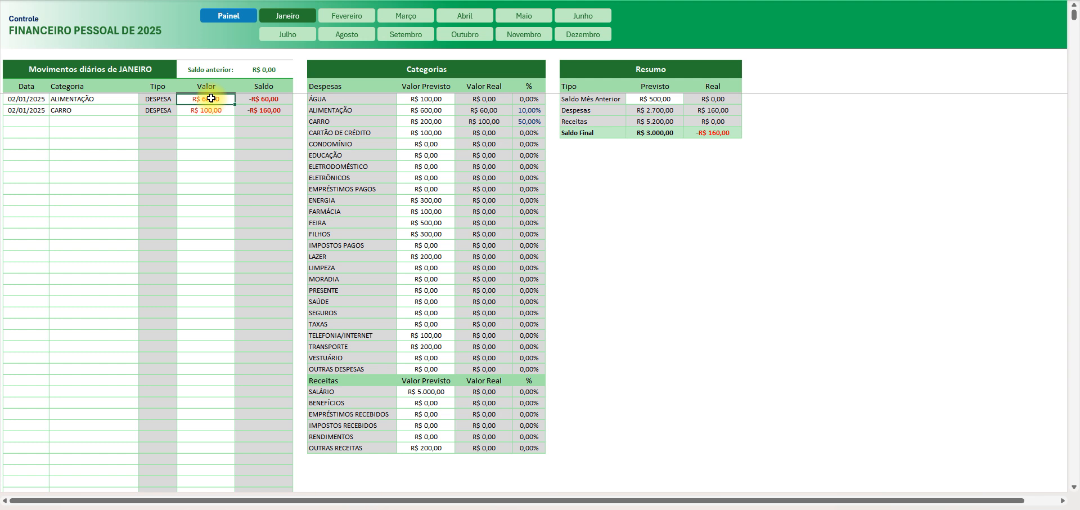
left_click(208, 113)
left_click(259, 113)
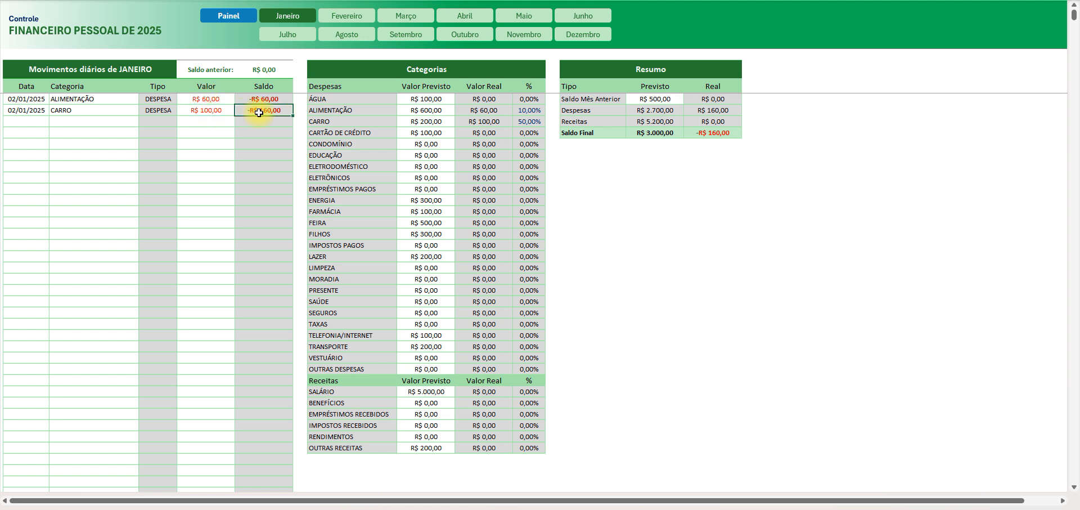
Step: Start a third January entry with 03/01/2025 as its Data and SALÁRIO as its Categoria, and check its Tipo
left_click(27, 122)
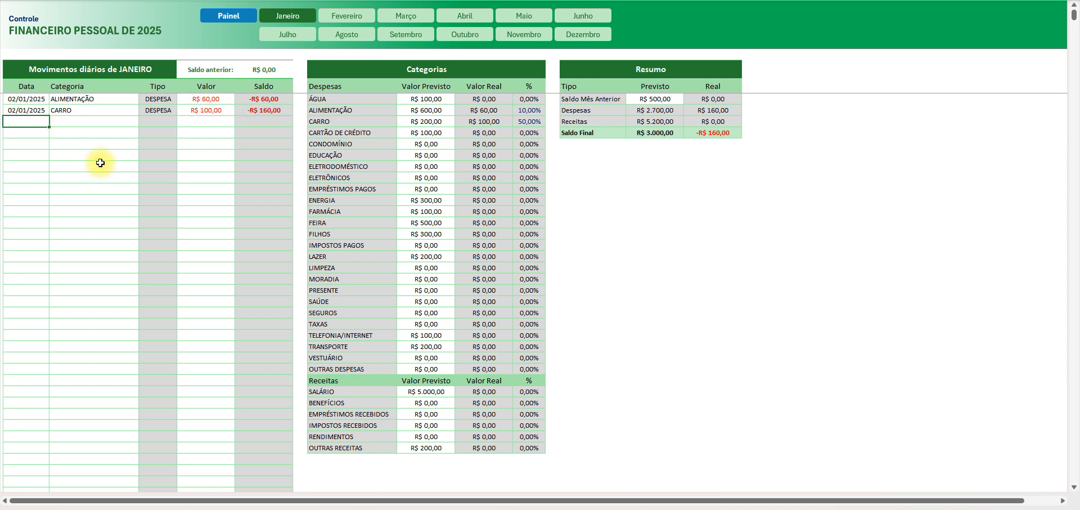
key("Tab")
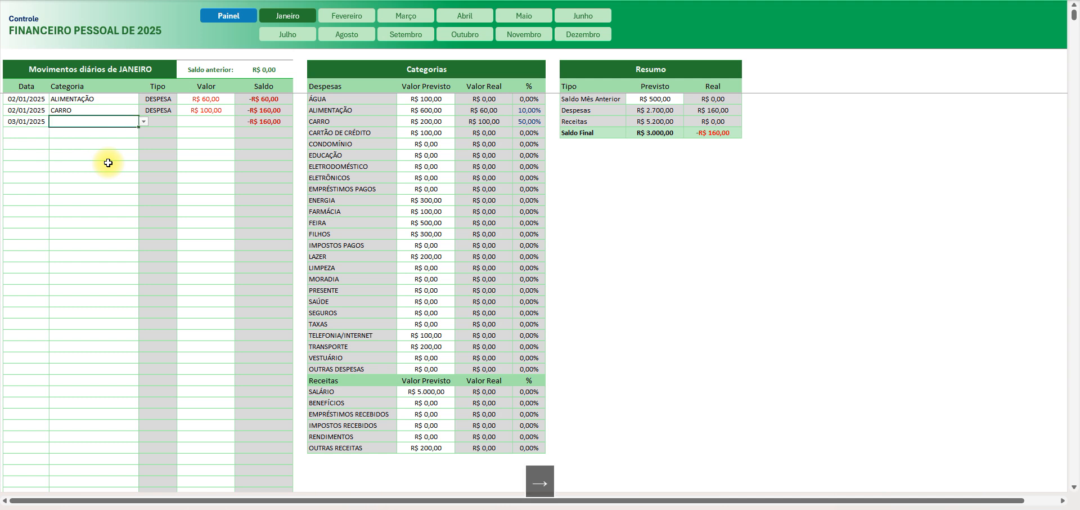
left_click(144, 122)
left_click_drag(143, 162, 145, 231)
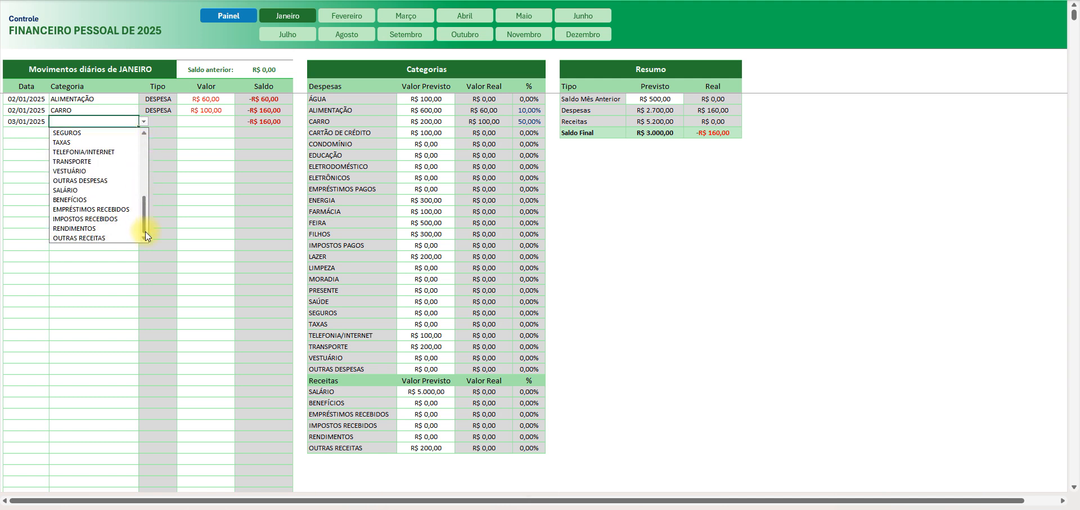
left_click(64, 190)
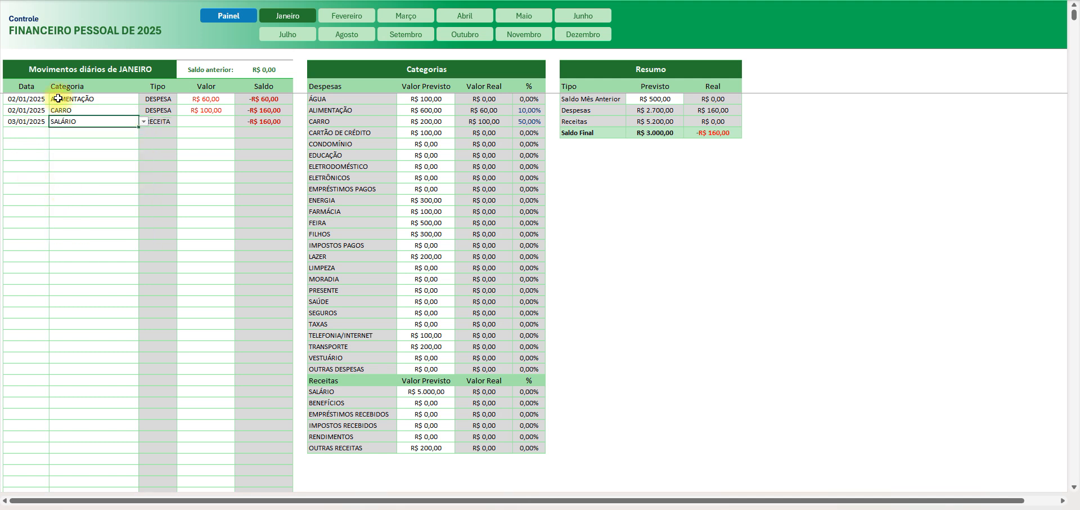
left_click(161, 121)
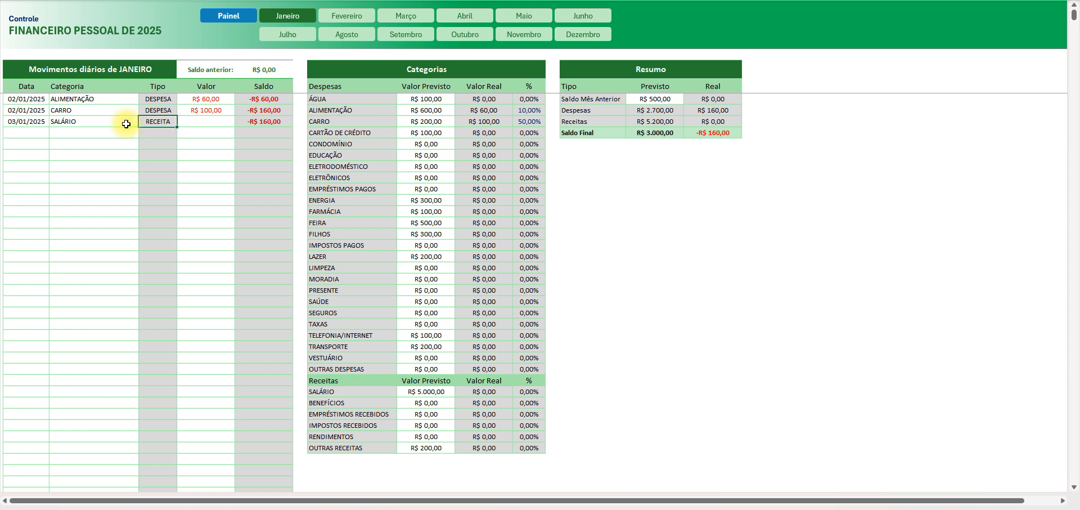
Step: Enter 5000 as the Valor of the SALÁRIO entry and compare SALÁRIO's Valor Previsto and Valor Real under Categorias
left_click(204, 122)
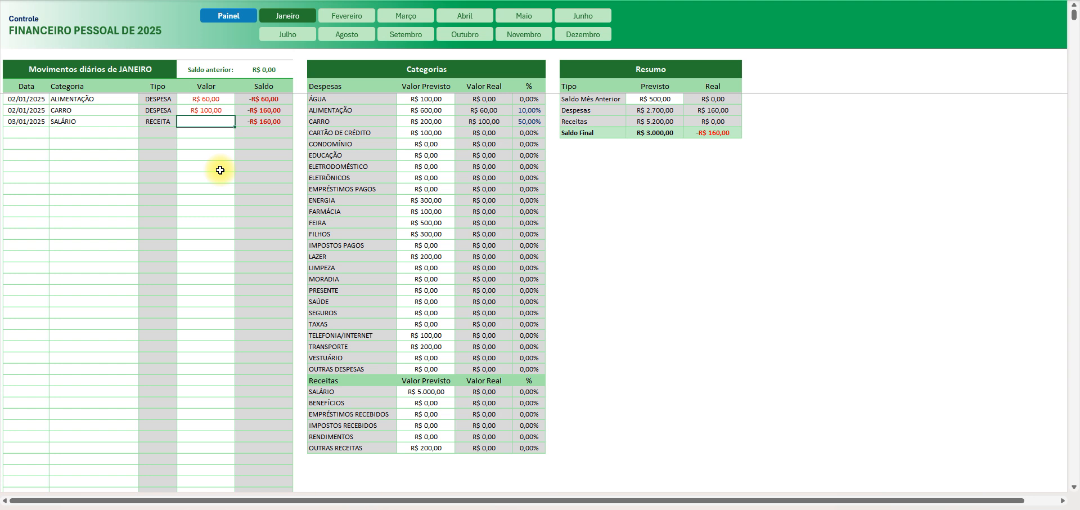
key("Return")
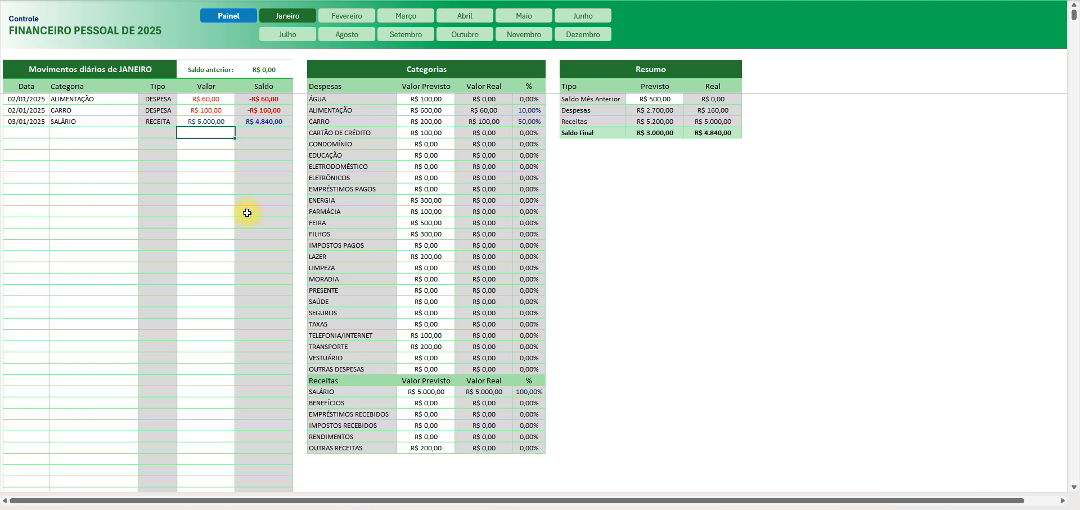
left_click(426, 392)
left_click(479, 391)
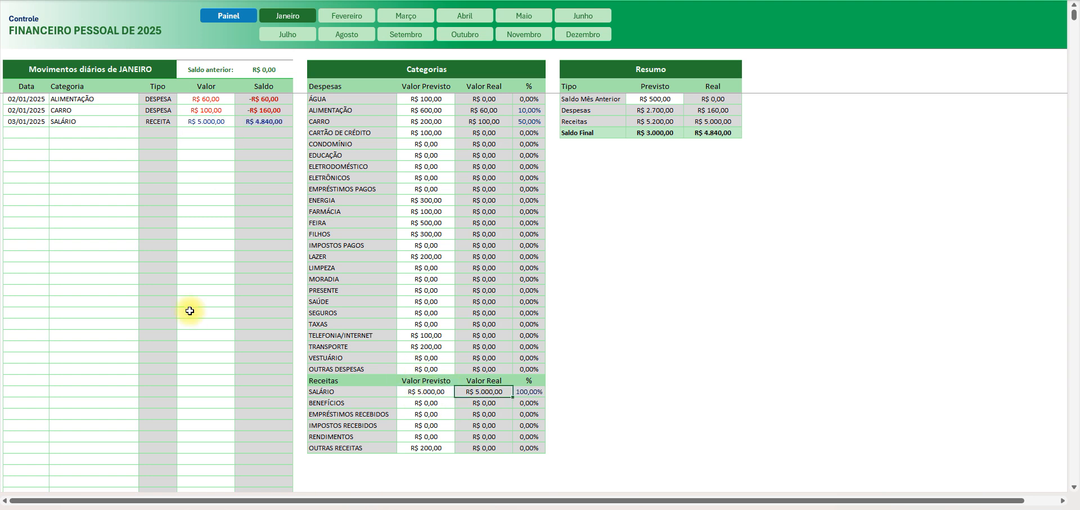
Step: Check how the SALÁRIO entry's Saldo is calculated from the Valor amounts of all three January entries
left_click(206, 121)
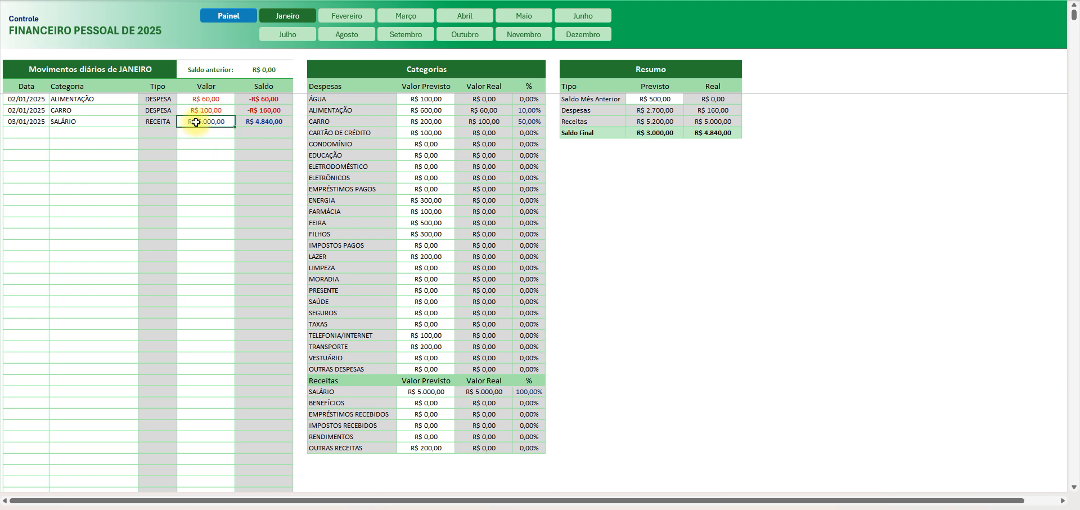
left_click(275, 123)
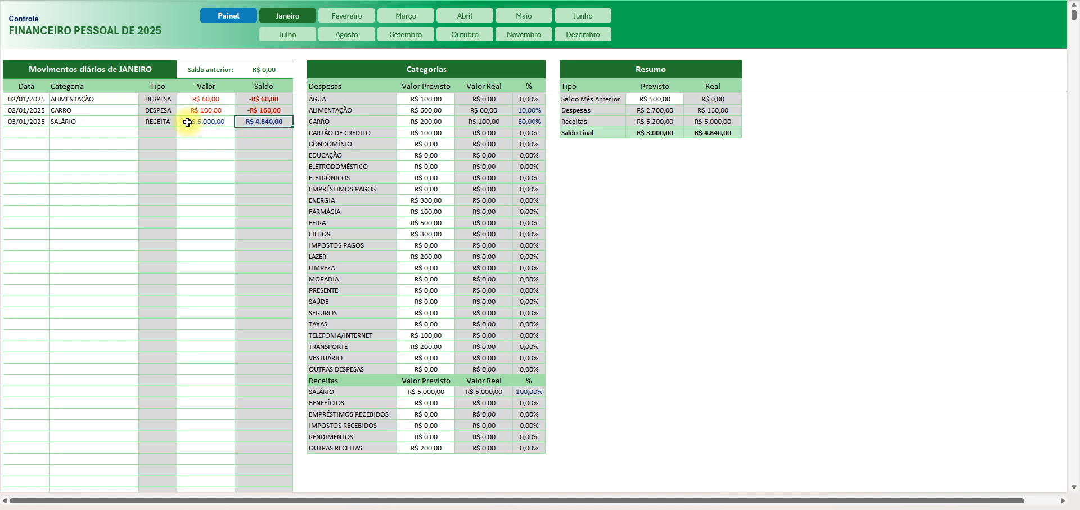
left_click(207, 101)
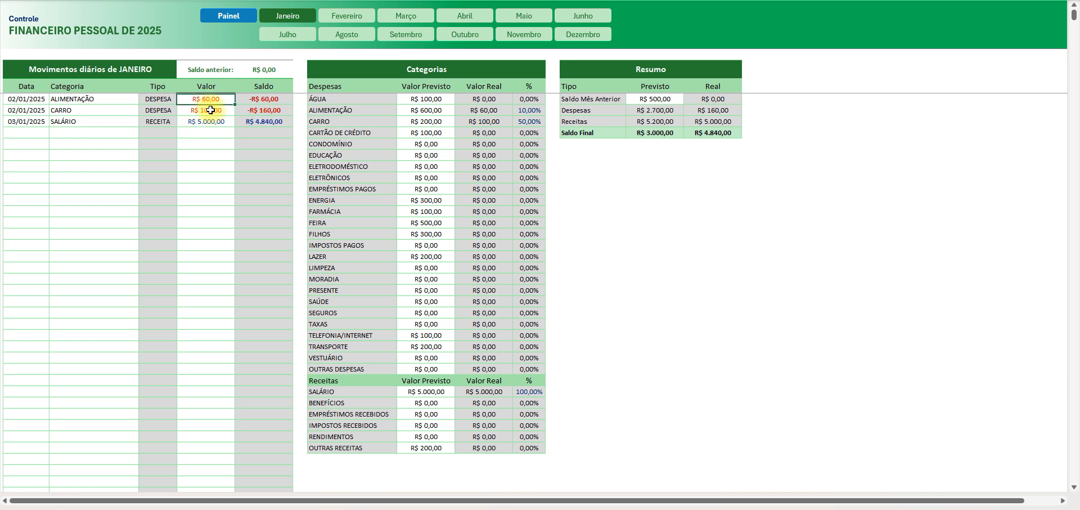
left_click(211, 111)
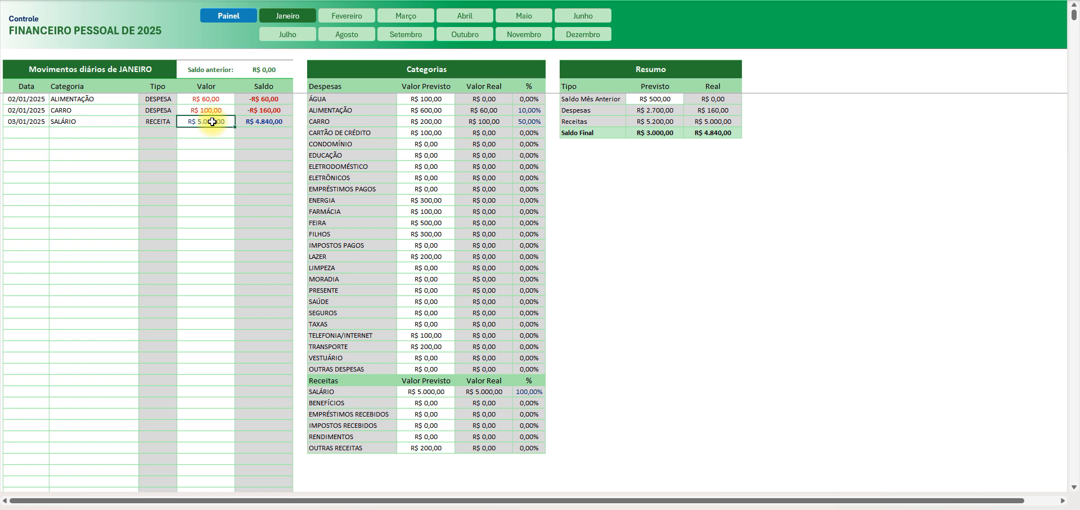
left_click(272, 122)
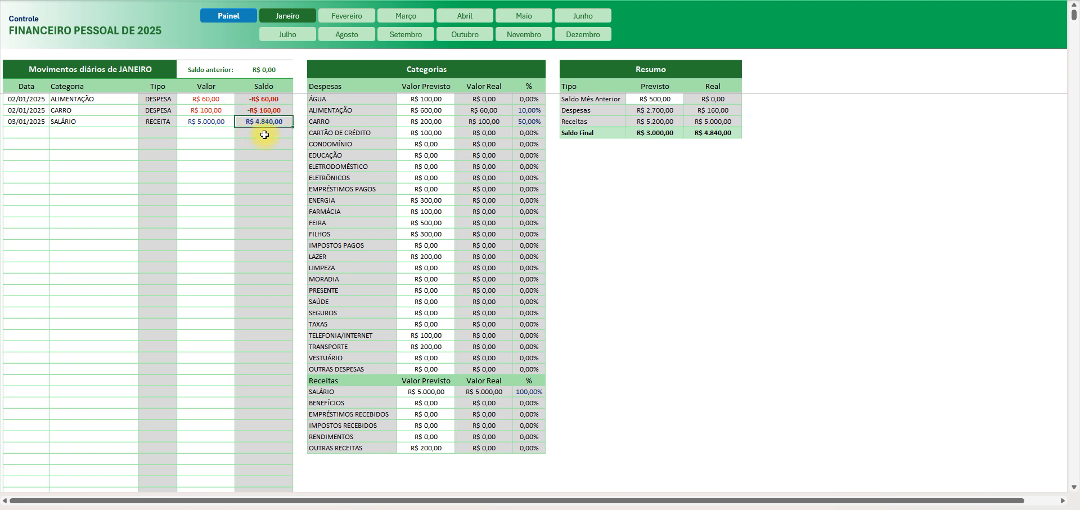
left_click(213, 120)
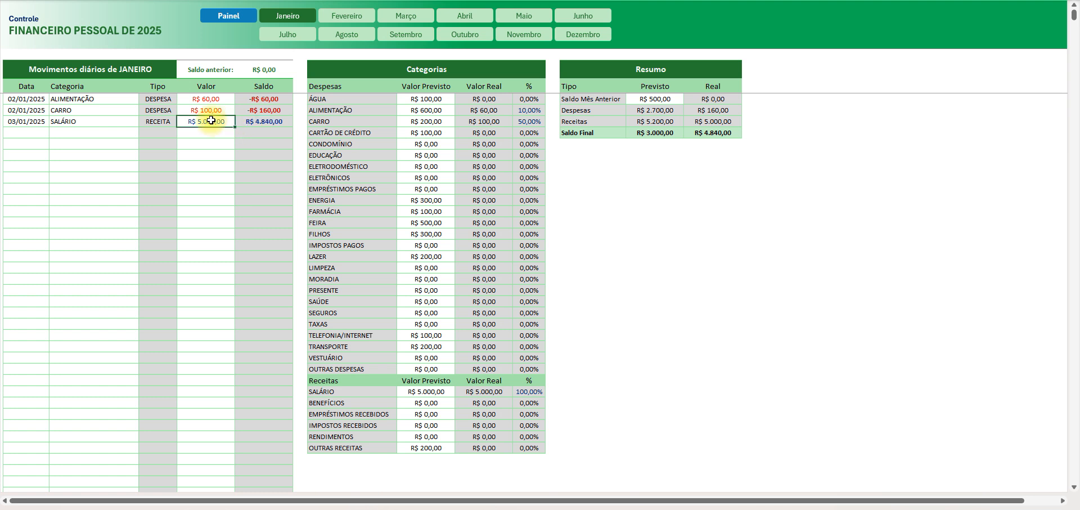
left_click(212, 110)
left_click(212, 99)
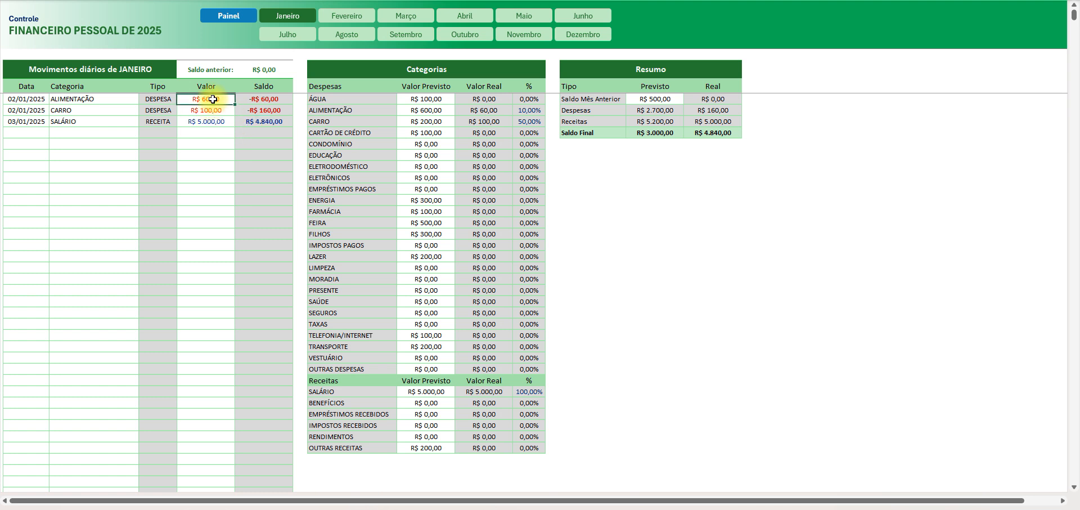
left_click(267, 122)
Step: Examine the empty rows of January's daily movements, covering the Data, Categoria, Valor and Saldo columns
left_click(36, 132)
left_click_drag(65, 138, 112, 324)
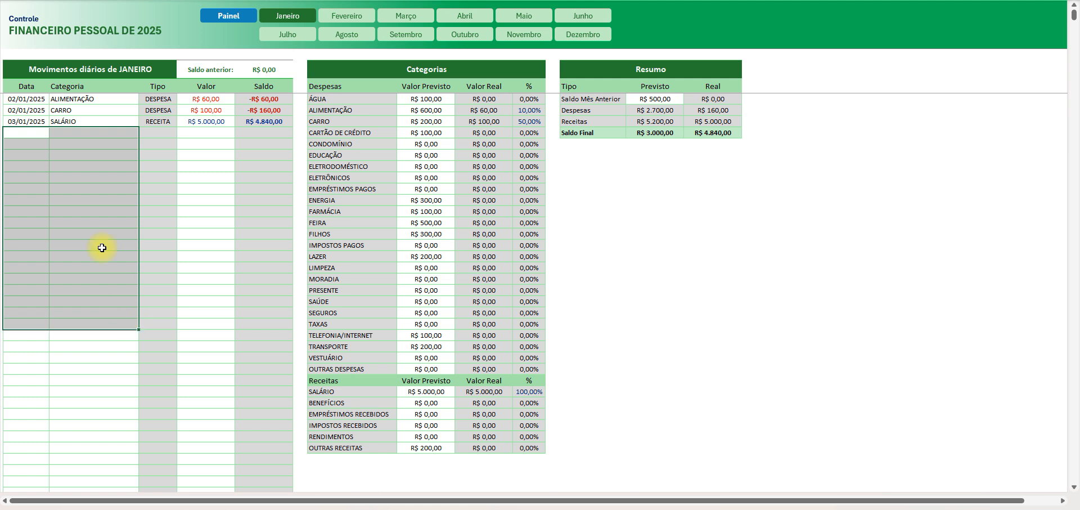
left_click_drag(78, 136, 132, 267)
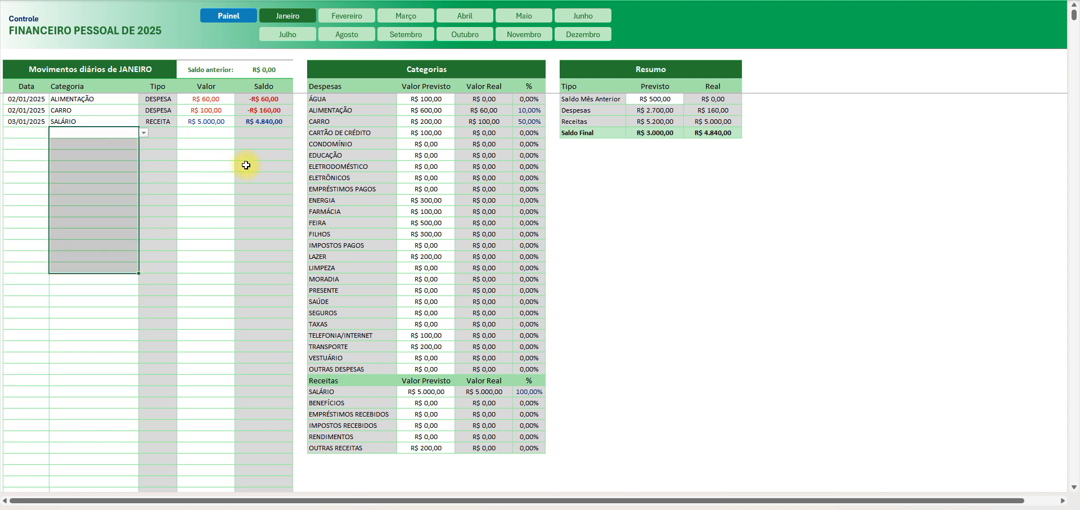
left_click(266, 122)
left_click(268, 135)
left_click_drag(268, 136, 269, 205)
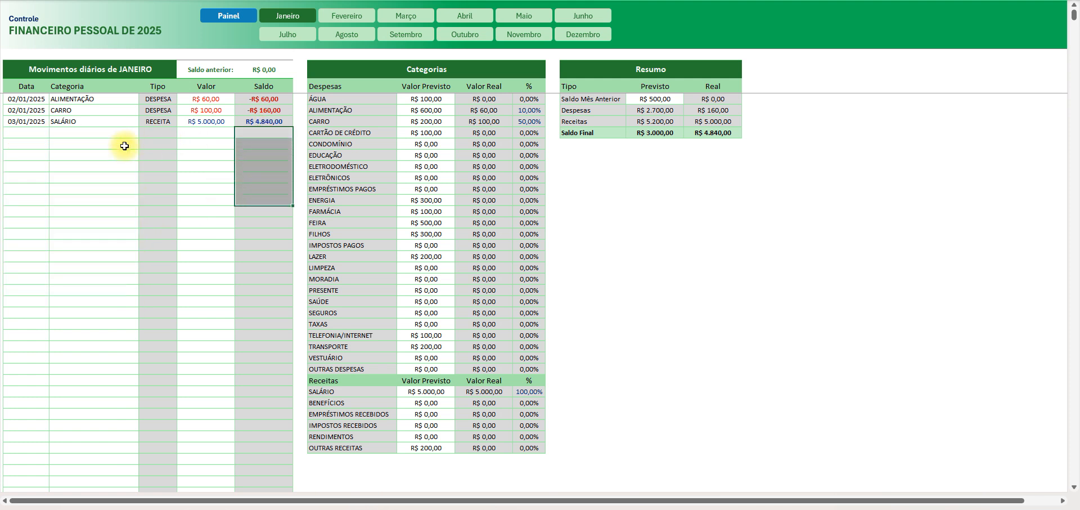
left_click(118, 154)
left_click_drag(252, 138, 269, 341)
left_click(273, 309)
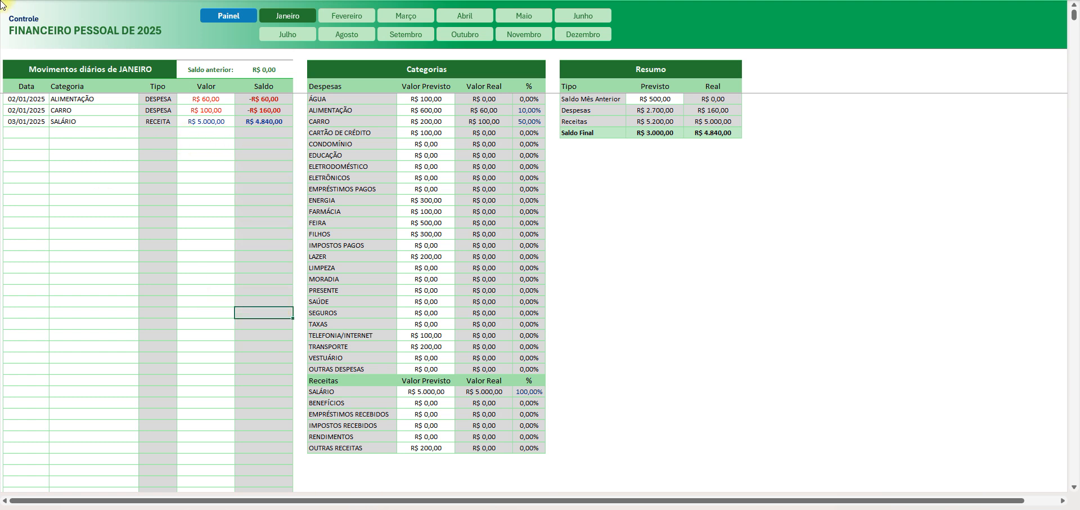
left_click_drag(25, 99, 236, 337)
left_click(206, 256)
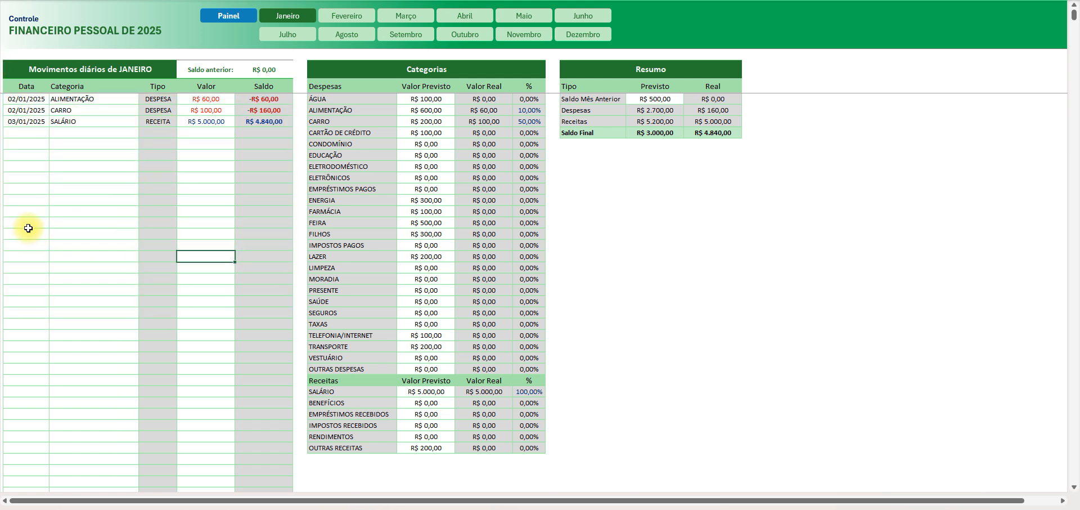
Step: Compare ÁGUA's Valor Previsto and Valor Real under Categorias with the rows of January's daily movements
left_click_drag(484, 99, 484, 337)
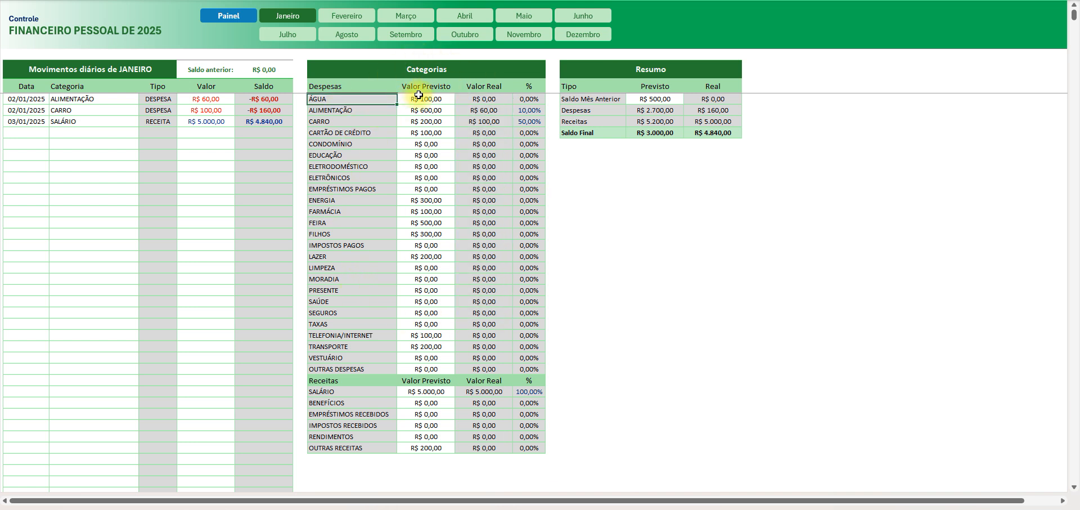
left_click(423, 98)
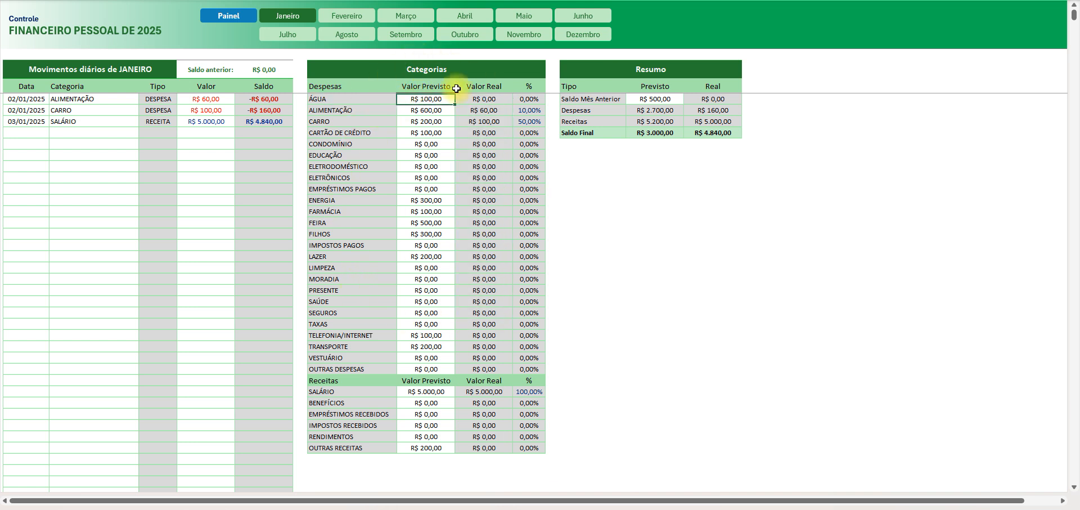
left_click(486, 98)
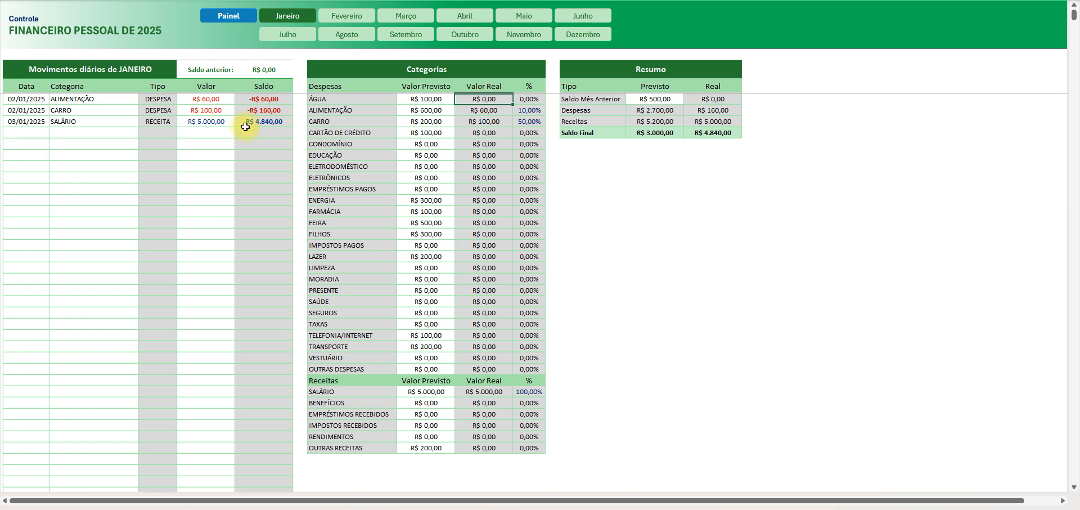
left_click_drag(23, 122, 204, 263)
left_click(206, 236)
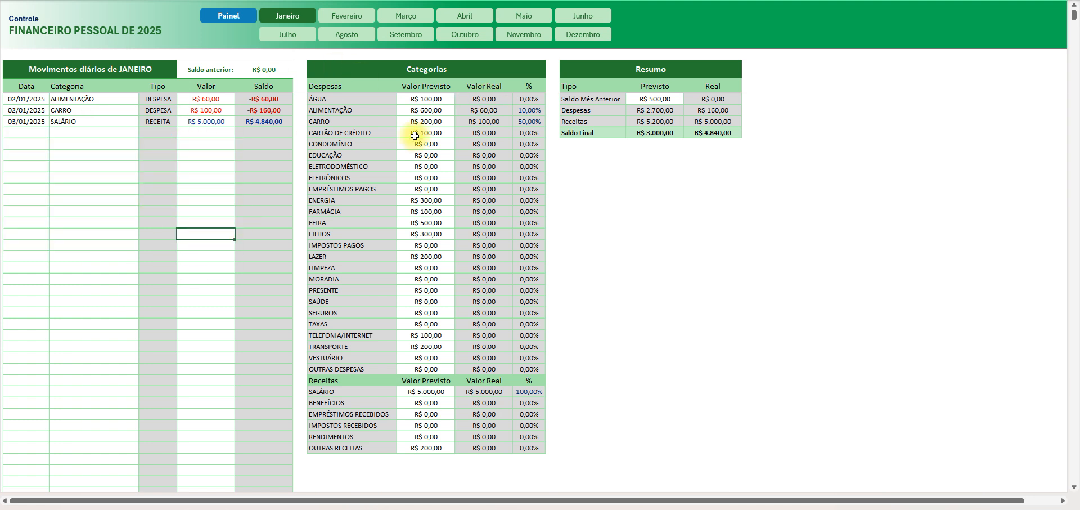
Step: Check how ALIMENTAÇÃO's Valor Previsto, Valor Real and % under Categorias relate to January's daily movements
left_click(483, 111)
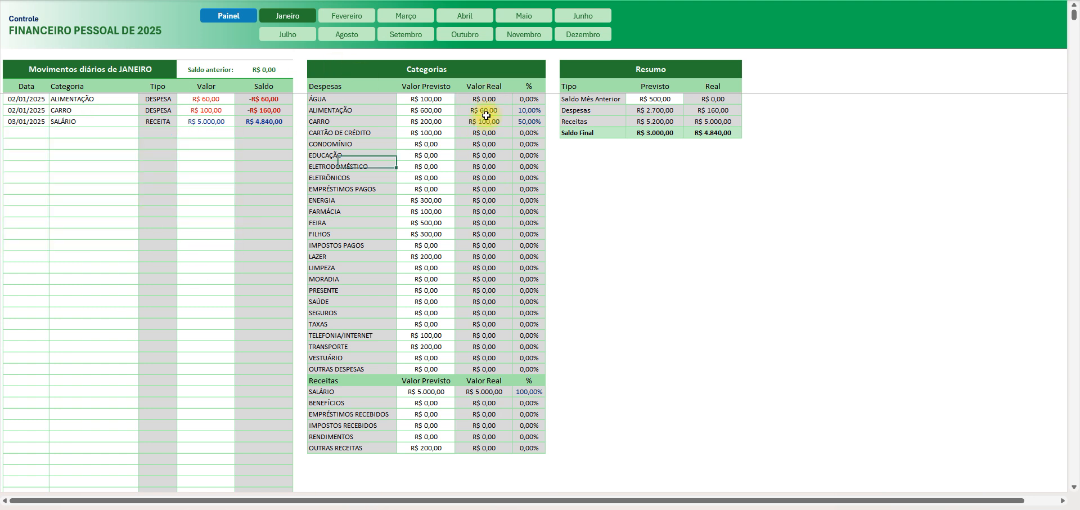
left_click(353, 112)
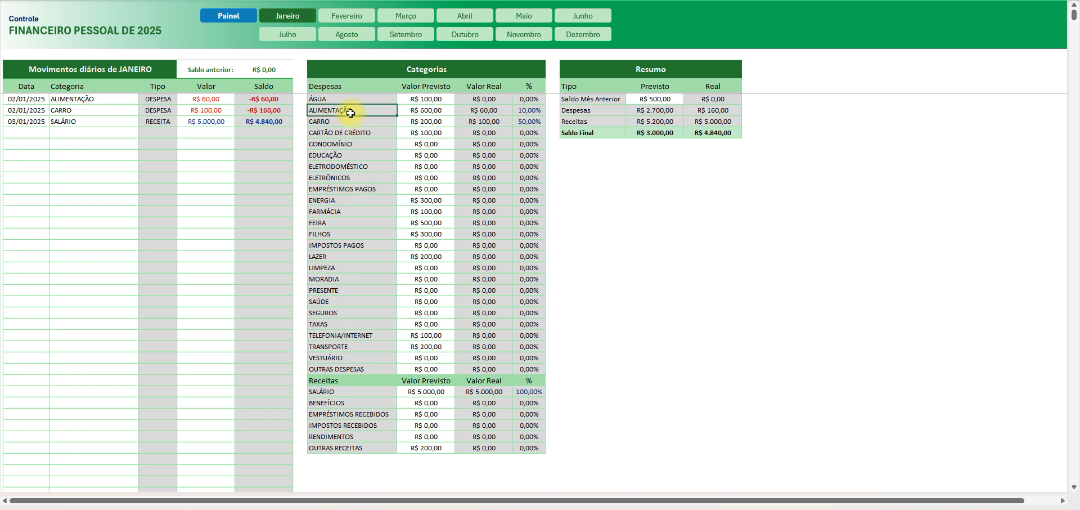
left_click(416, 110)
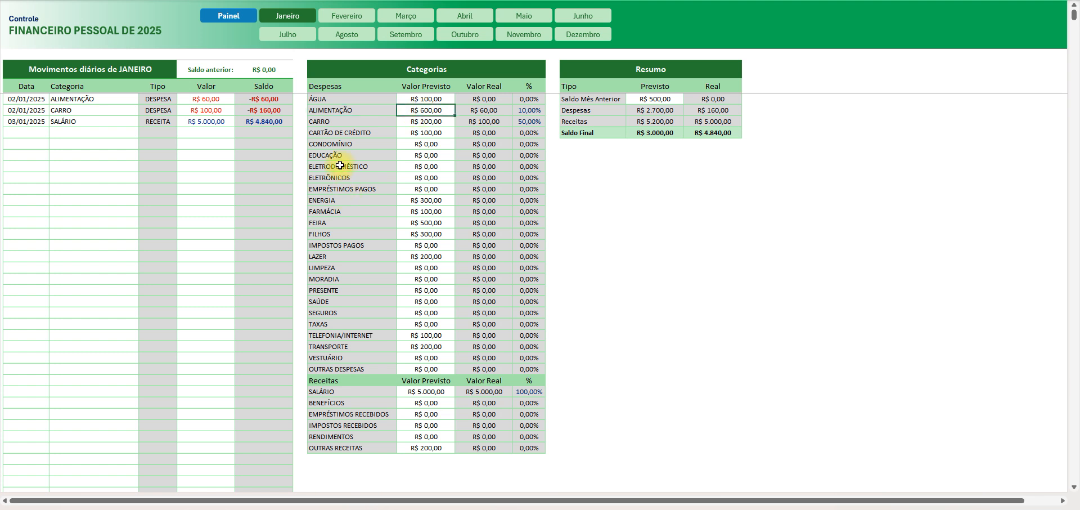
left_click_drag(26, 100, 121, 253)
left_click(109, 235)
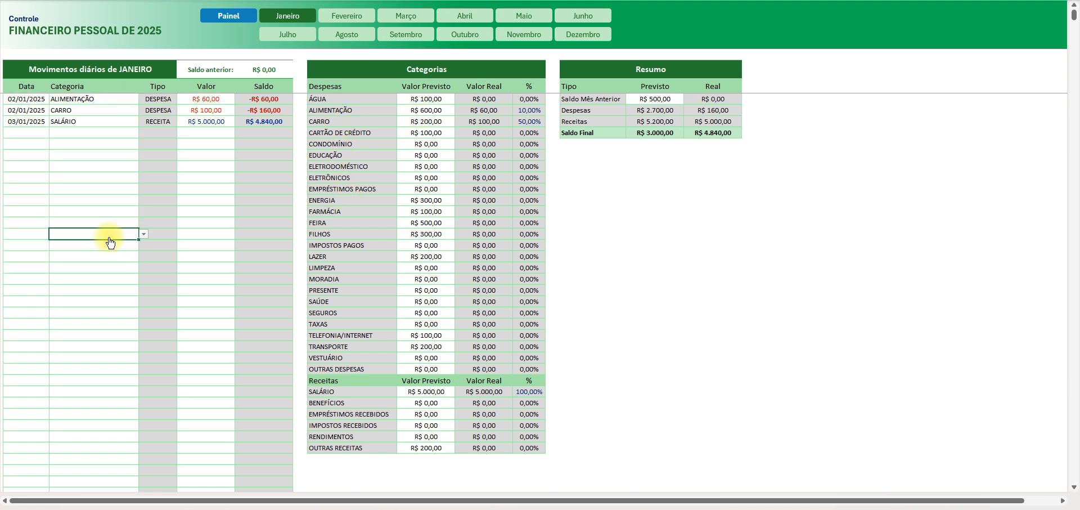
left_click(489, 112)
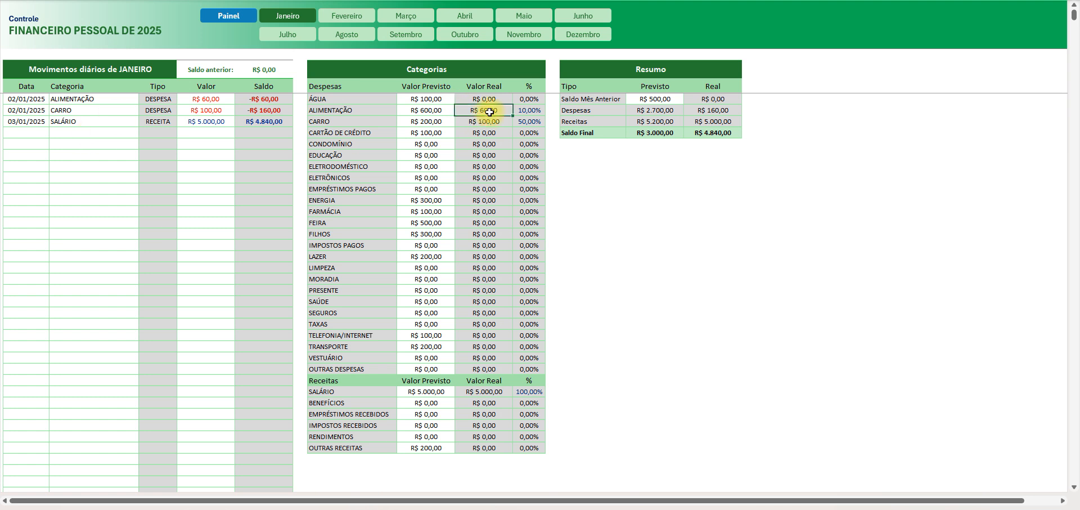
left_click(531, 110)
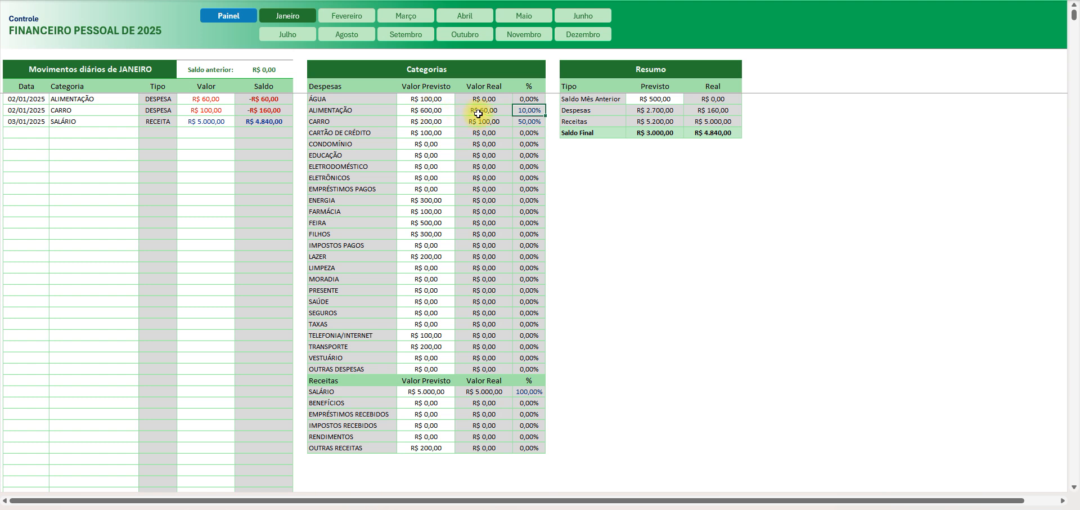
left_click(429, 111)
left_click(480, 109)
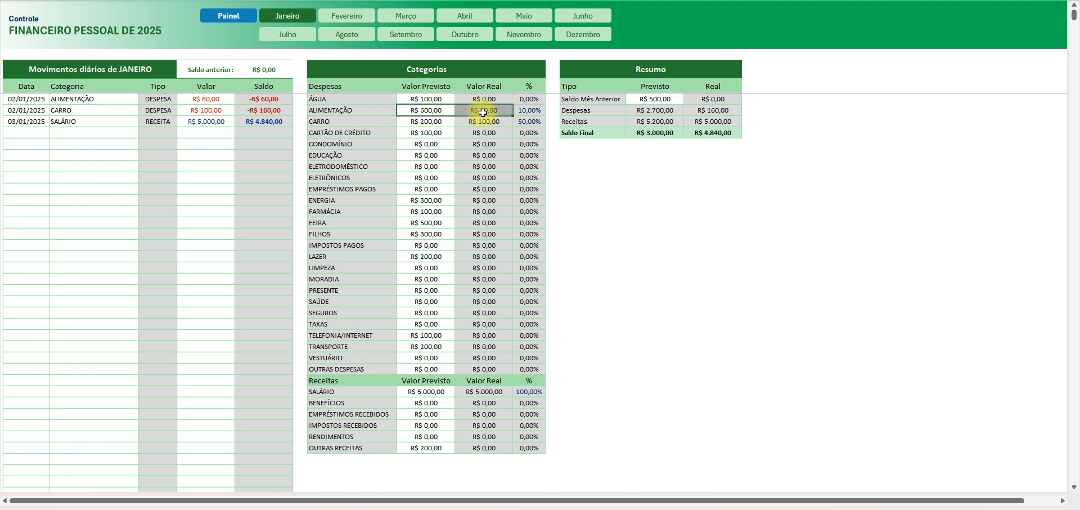
Step: Record a 04/01/25 entry in January's daily movements with the category ALIMENTAÇÃO and a Valor of 200
left_click(188, 121)
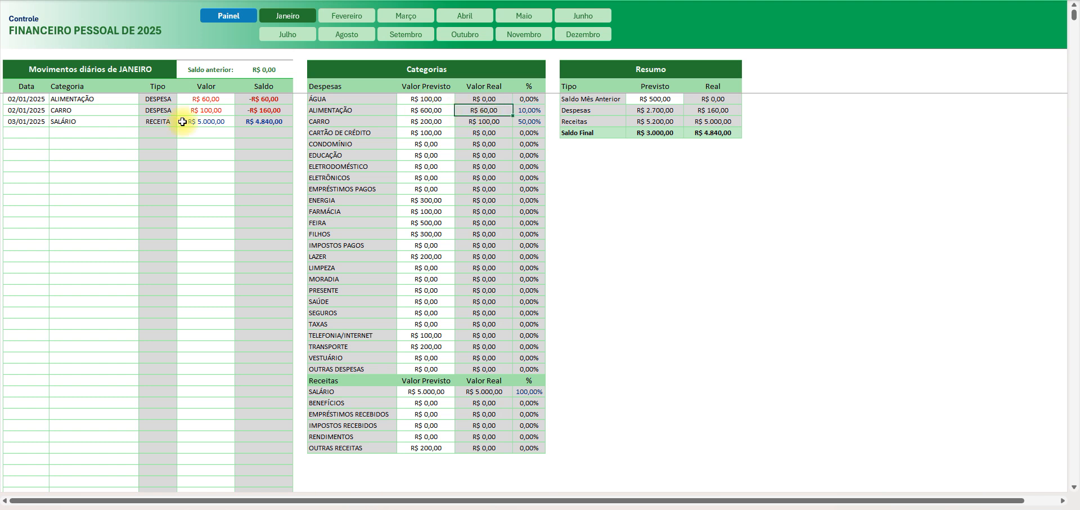
left_click(29, 133)
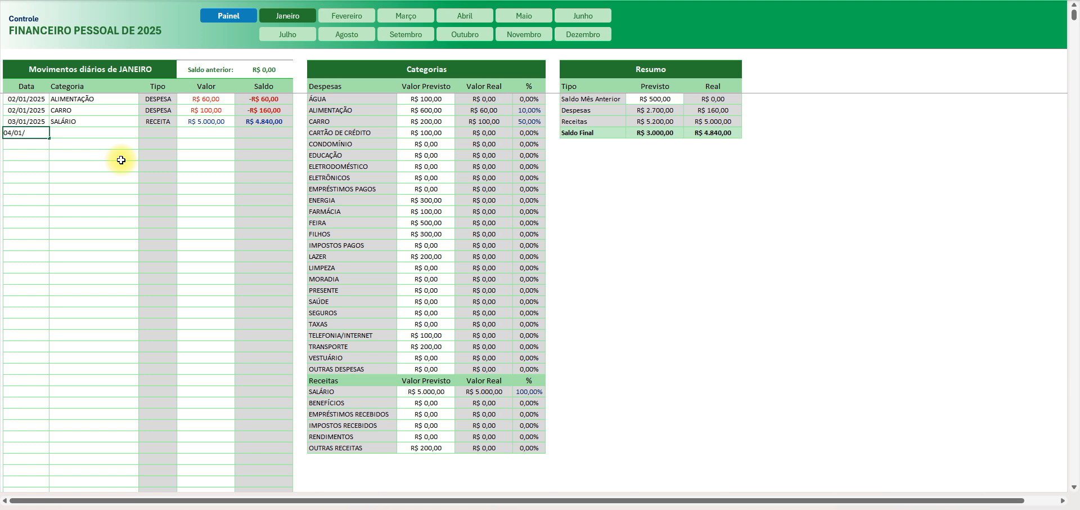
type("04/01/25")
key("Tab")
type("ALIM")
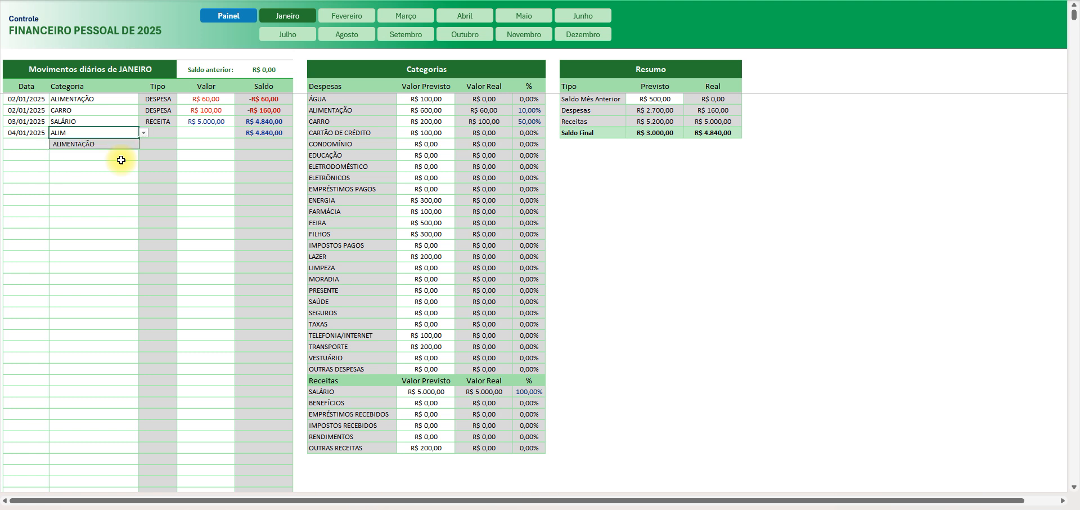
key("Return")
left_click(206, 131)
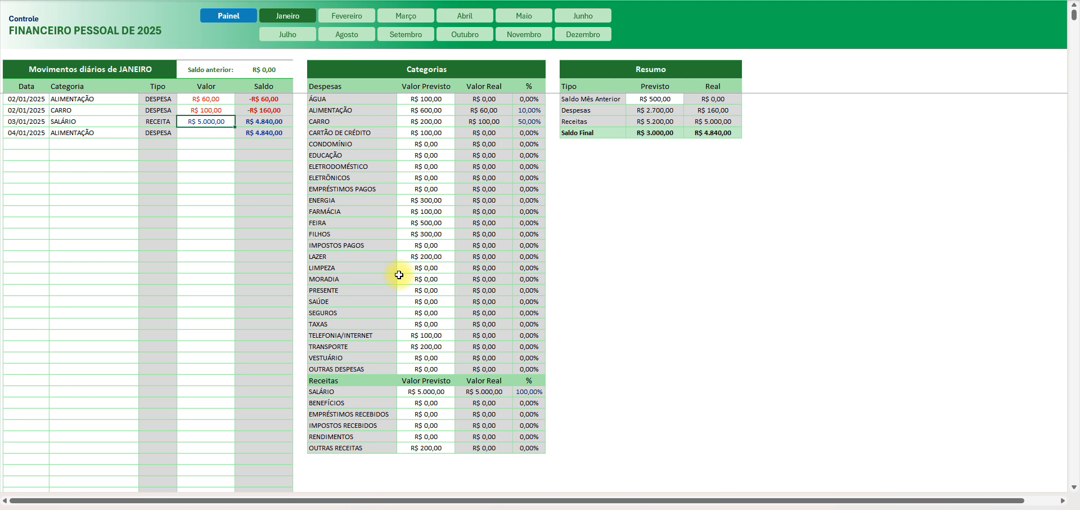
type("200")
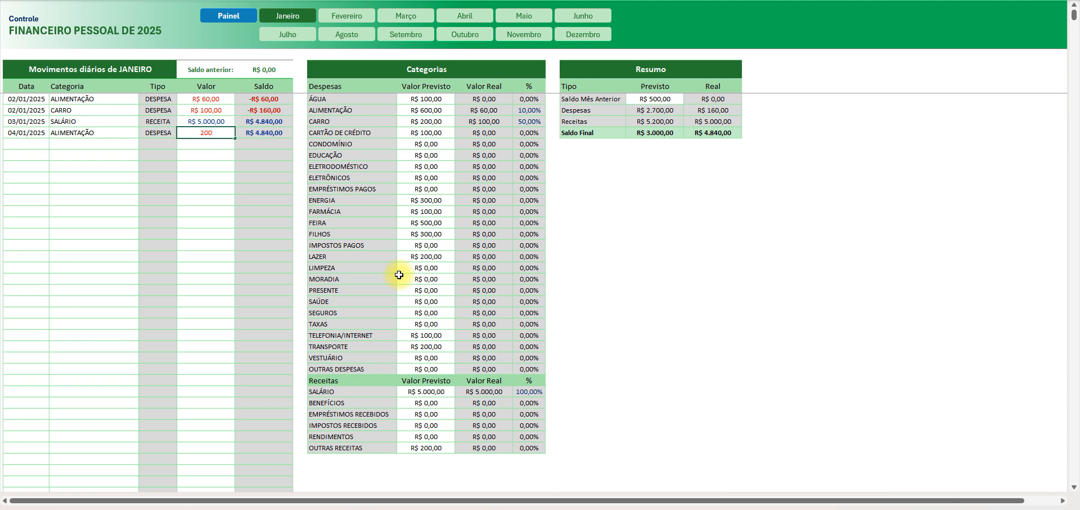
key("Return")
Step: Check how the 04/01/2025 ALIMENTAÇÃO entry affects that category's Valor Real and % under Categorias
left_click(210, 134)
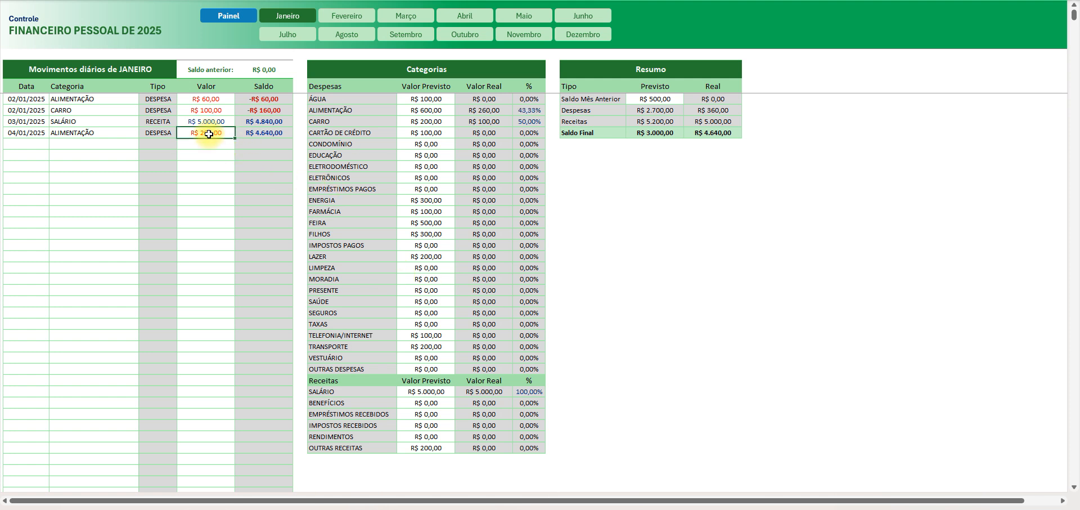
left_click(487, 111)
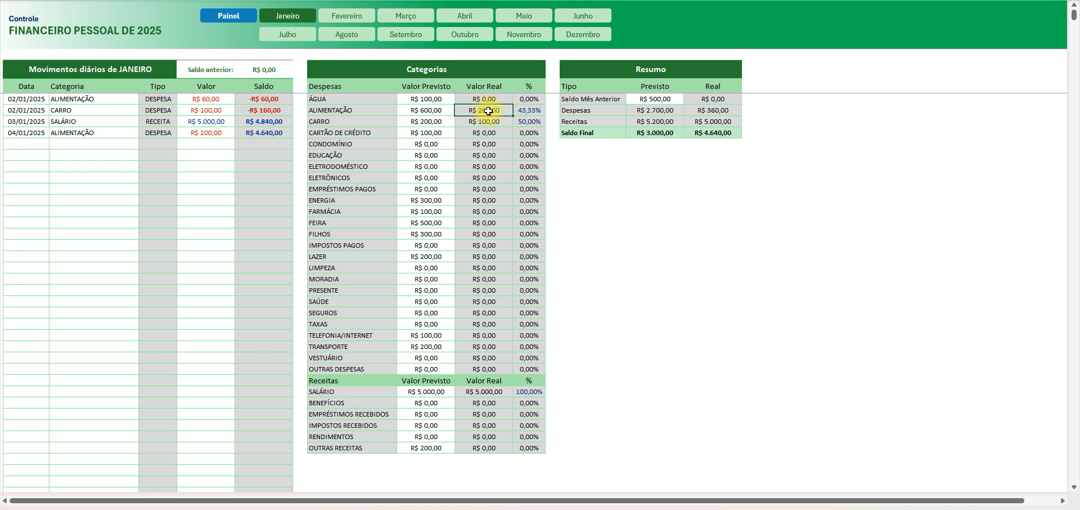
left_click(525, 111)
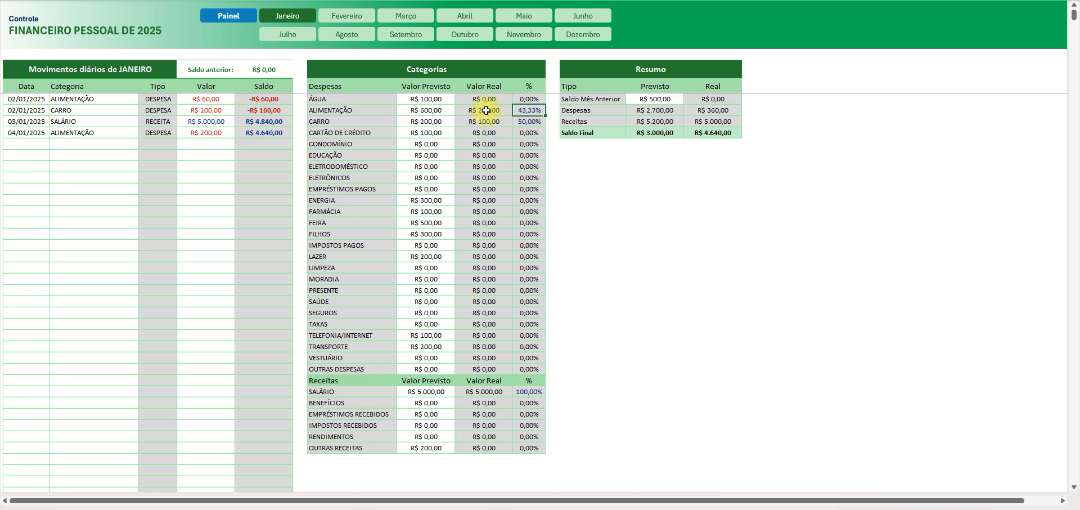
left_click(467, 111)
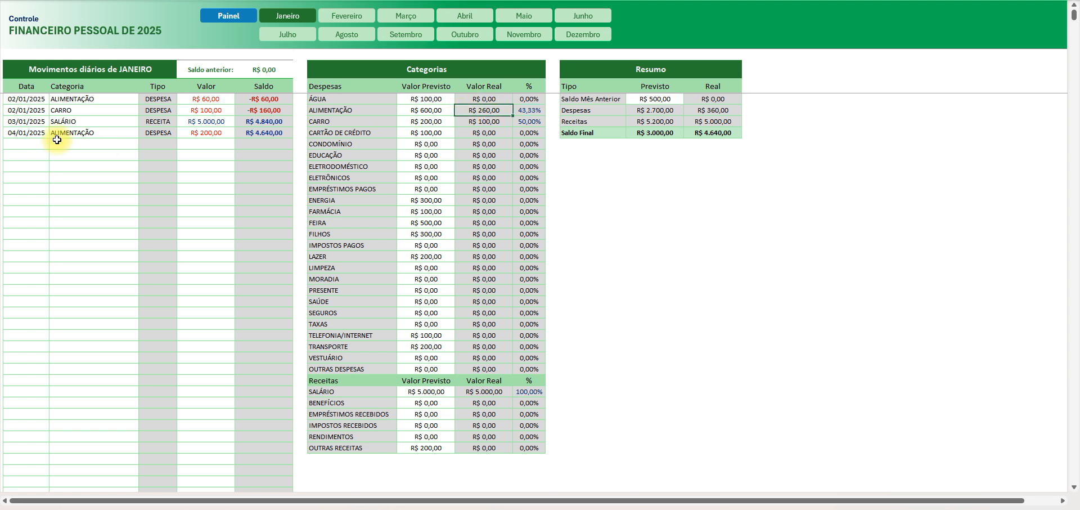
left_click_drag(25, 144, 212, 363)
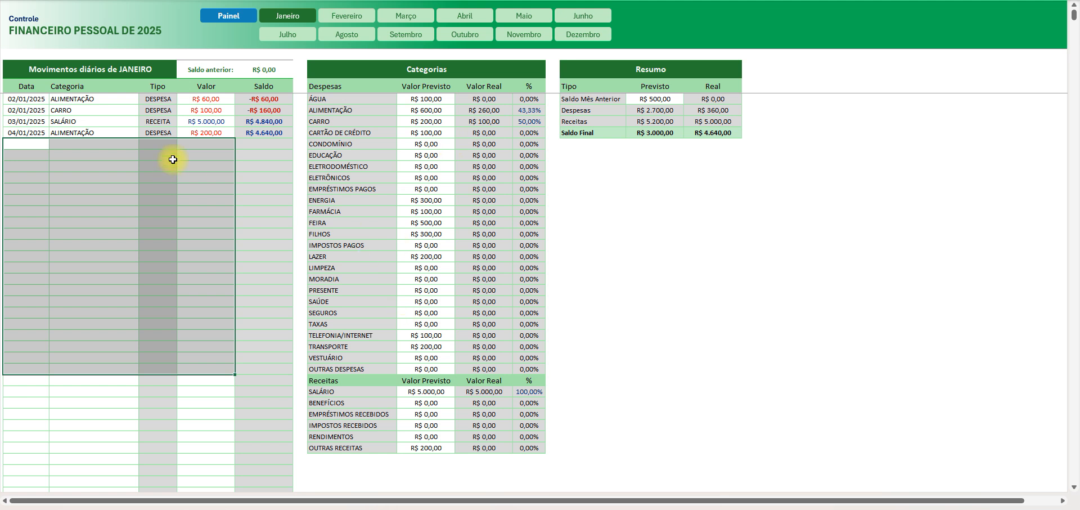
Step: Set the Valor of the 04/01/2025 ALIMENTAÇÃO entry to 1000 and check the category's Valor Real and %
left_click(202, 131)
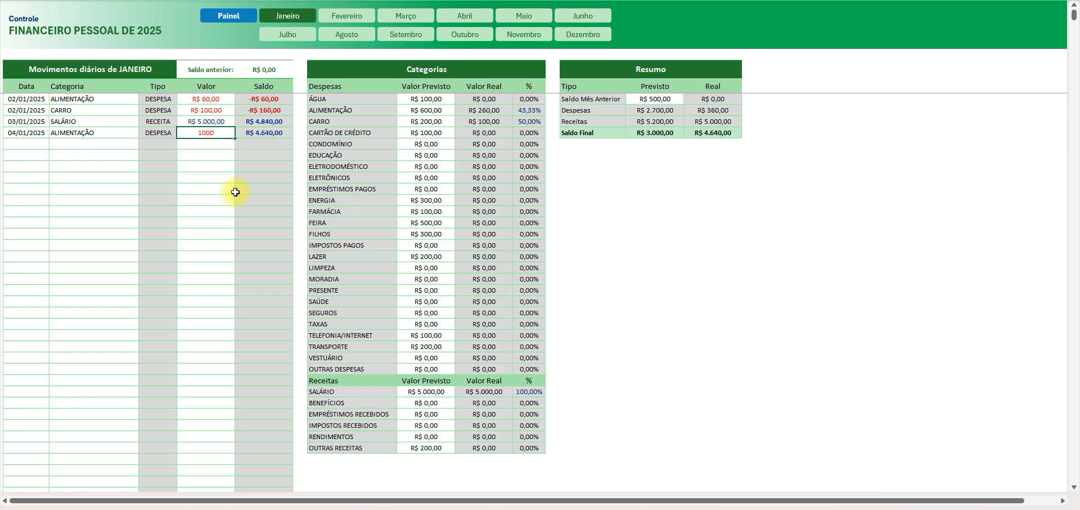
key("Return")
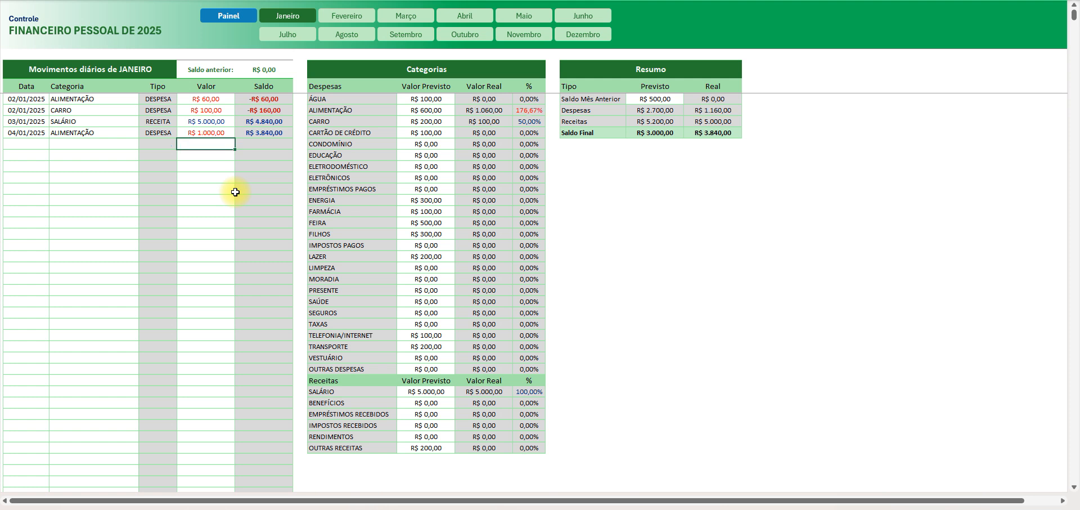
left_click(489, 111)
left_click(529, 110)
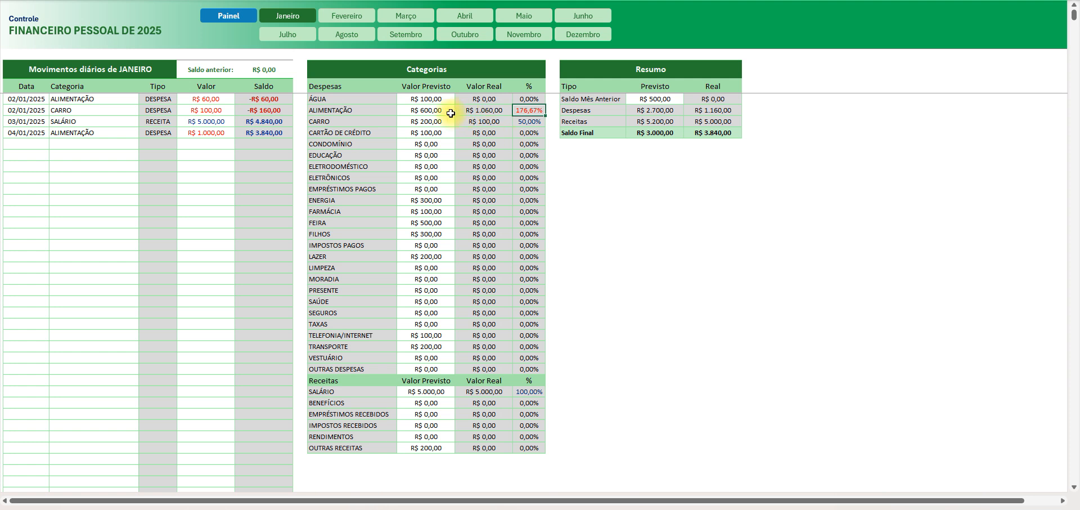
Step: Look through the Fevereiro, Março, Abril and Maio sheets and return to Janeiro
left_click(343, 19)
left_click(405, 17)
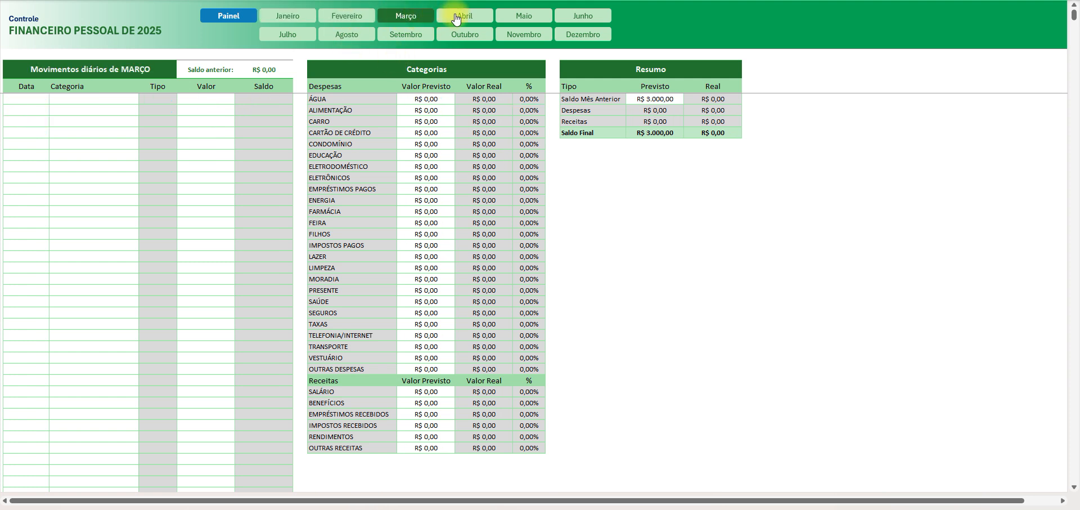
left_click(455, 19)
left_click(525, 19)
left_click(308, 18)
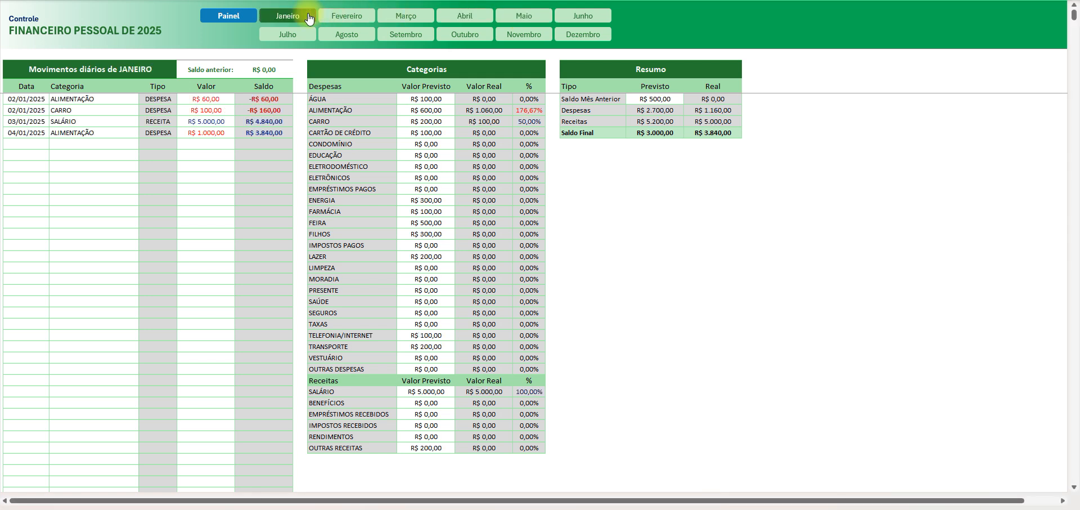
Step: Compare the Previsto and Real Saldo Mês Anterior in Fevereiro's Resumo with the Saldo anterior of its daily movements
left_click(345, 22)
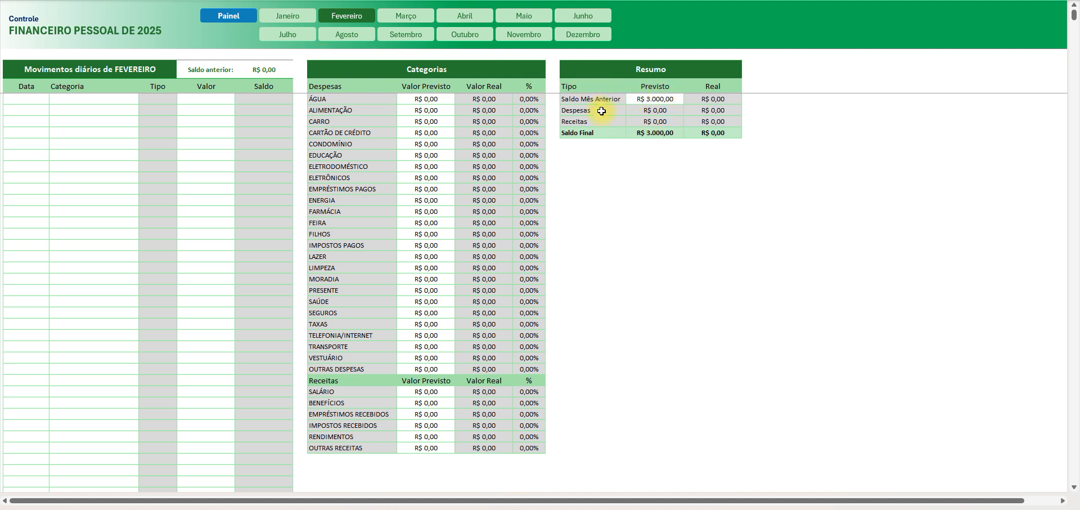
left_click(652, 99)
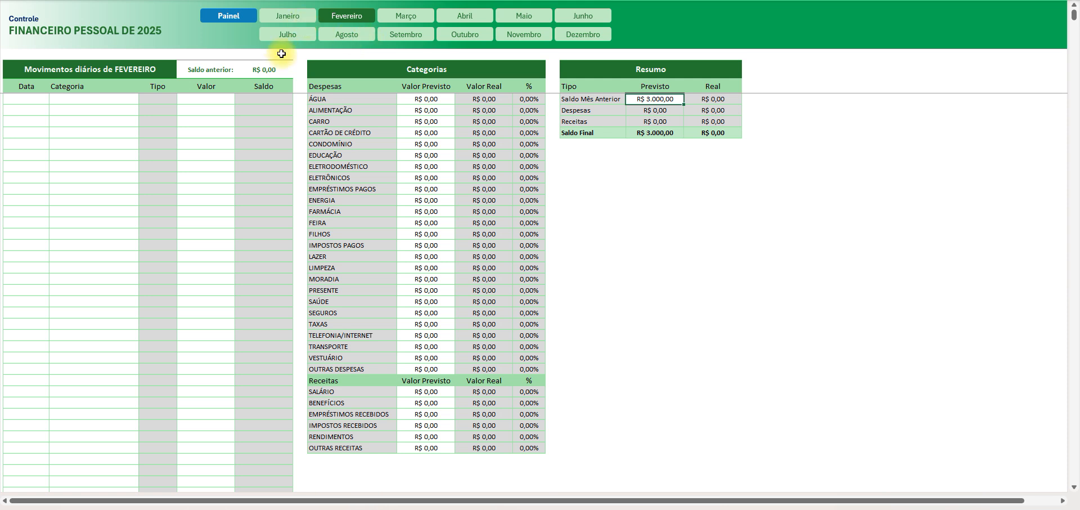
left_click(712, 100)
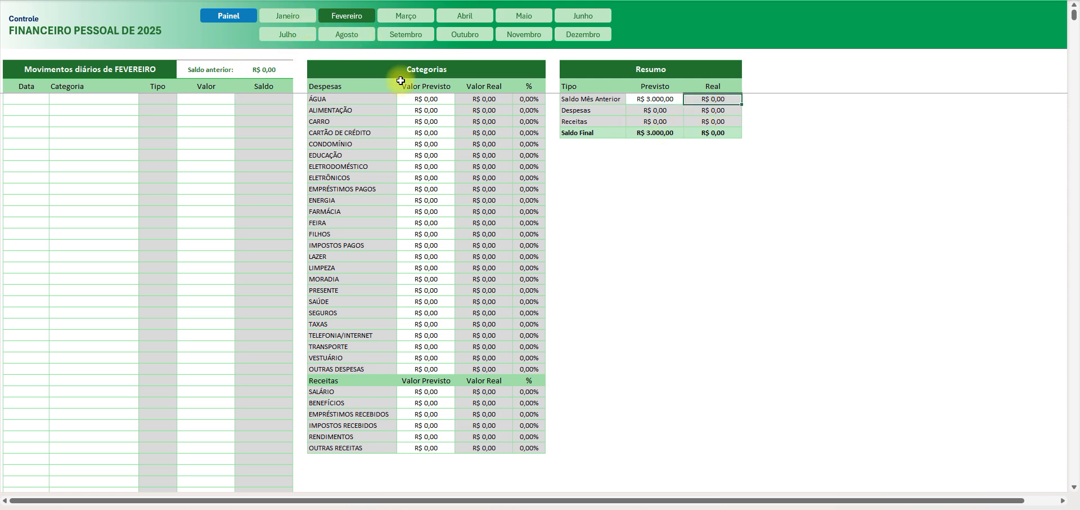
left_click(260, 68)
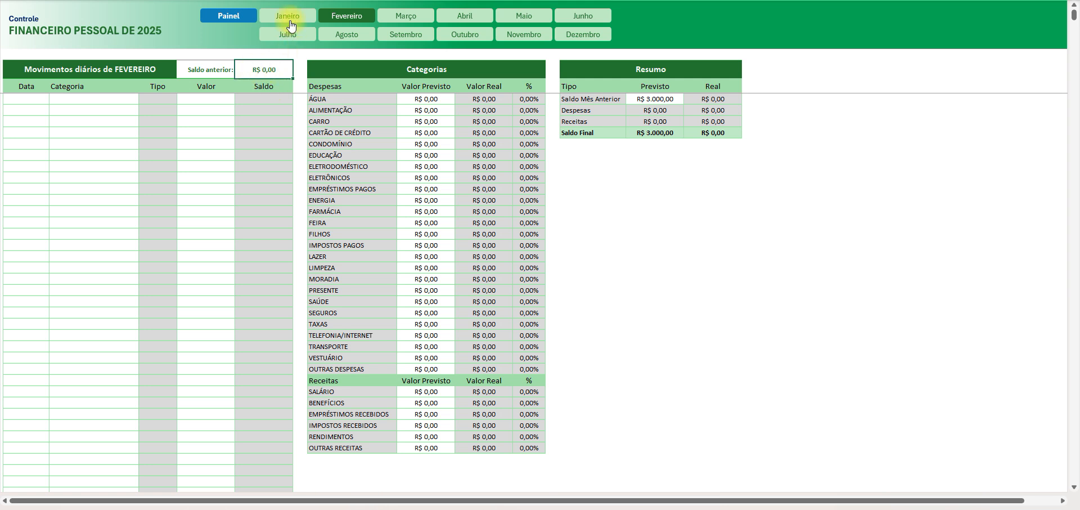
left_click(732, 99)
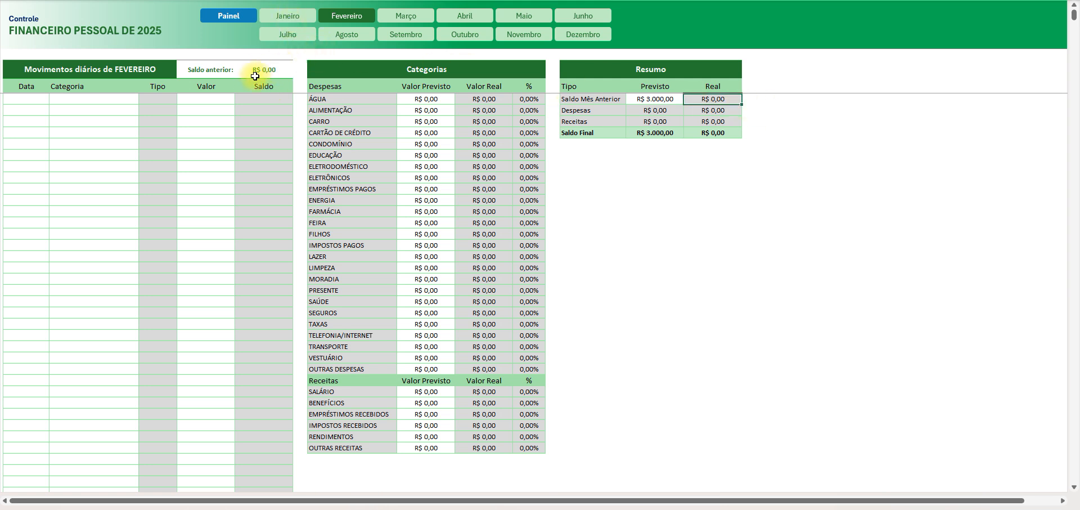
left_click_drag(273, 69, 277, 178)
left_click(267, 140)
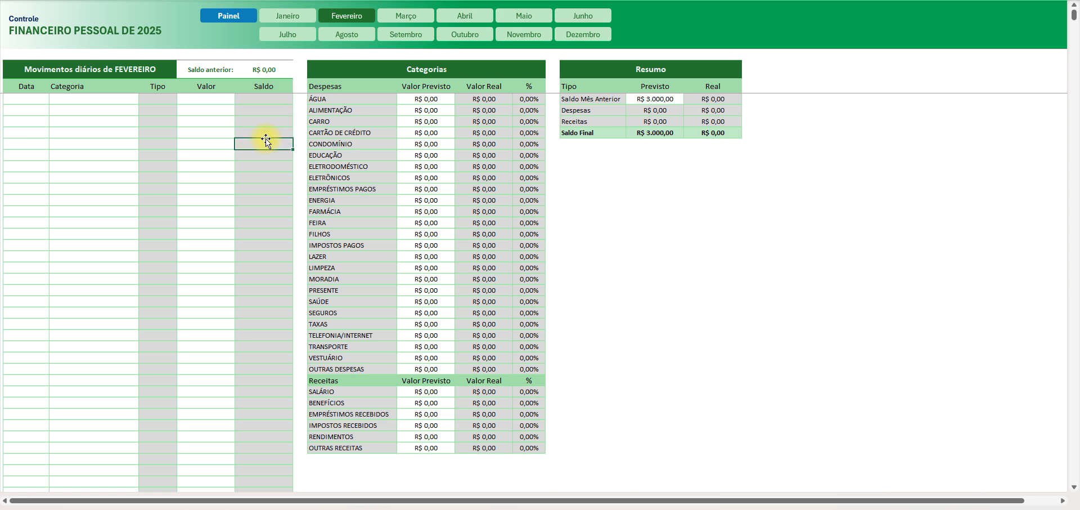
left_click(653, 100)
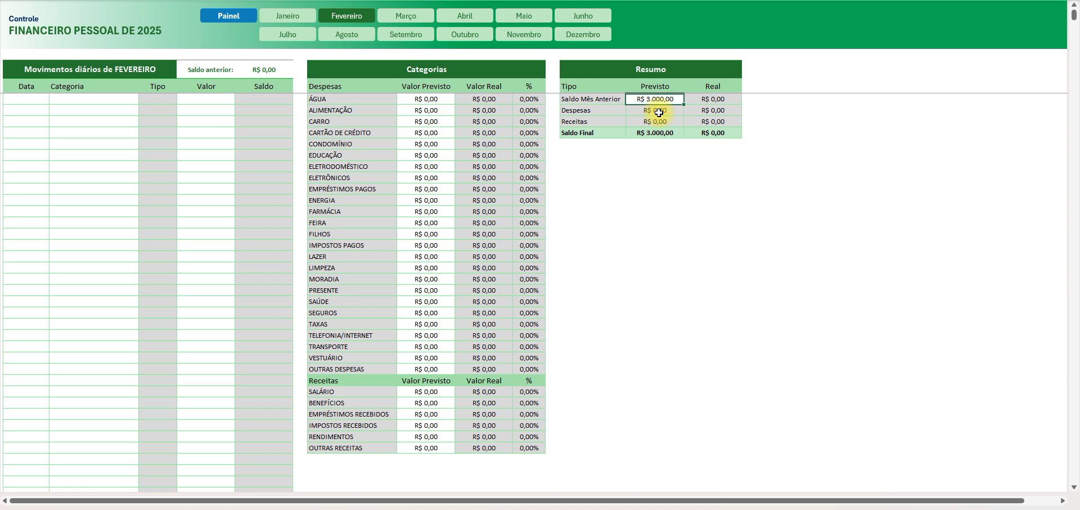
Step: Compare Janeiro's Resumo with the Previsto Saldo Mês Anterior on the Fevereiro sheet
left_click(286, 18)
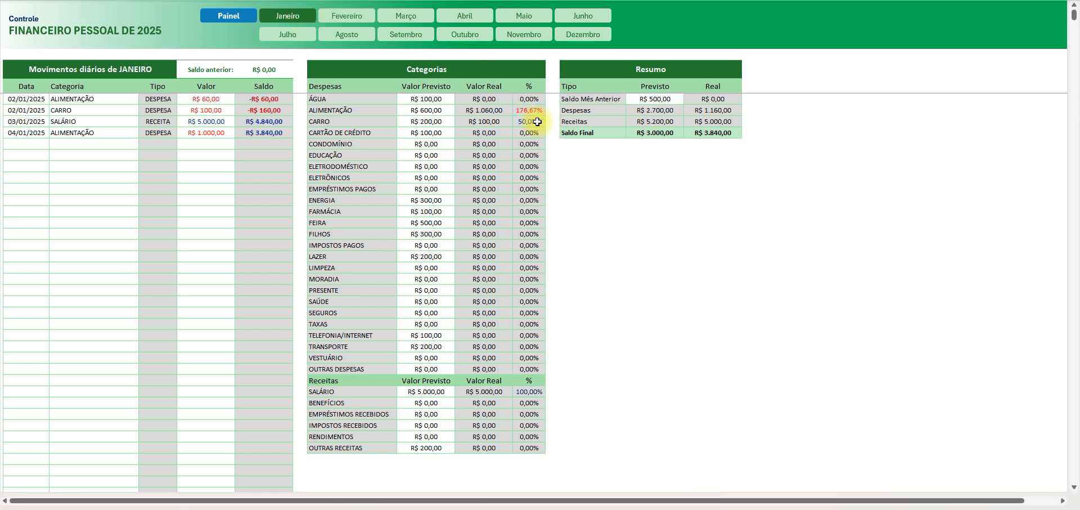
left_click(353, 19)
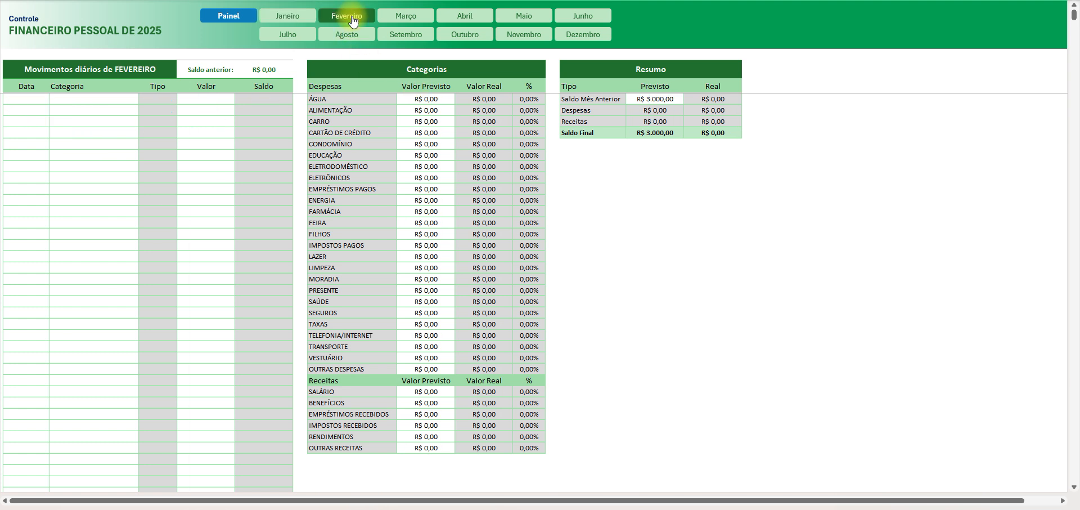
left_click(639, 98)
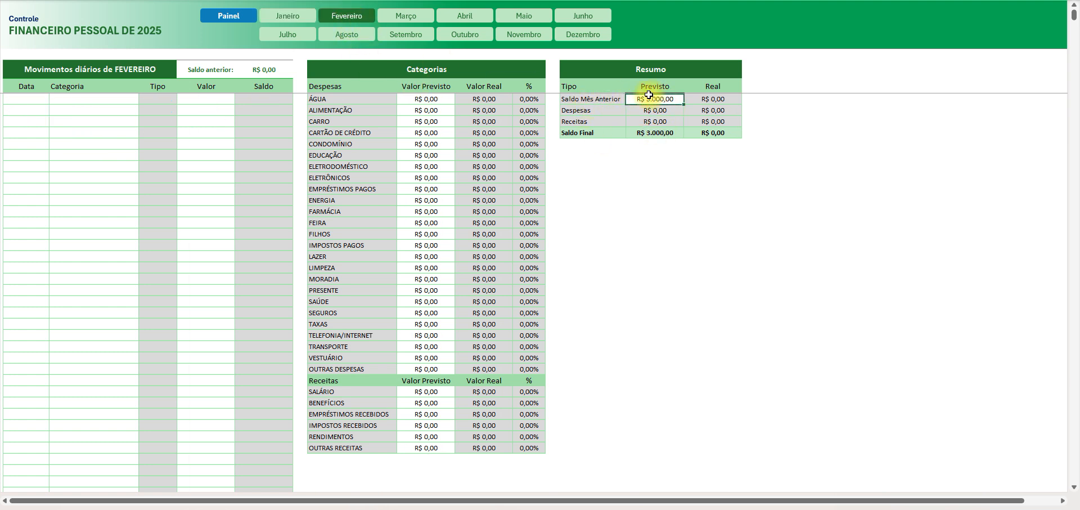
Step: Check how Janeiro's Previsto Saldo Final results from Saldo Mês Anterior, Despesas and Receitas in the Resumo
left_click(288, 16)
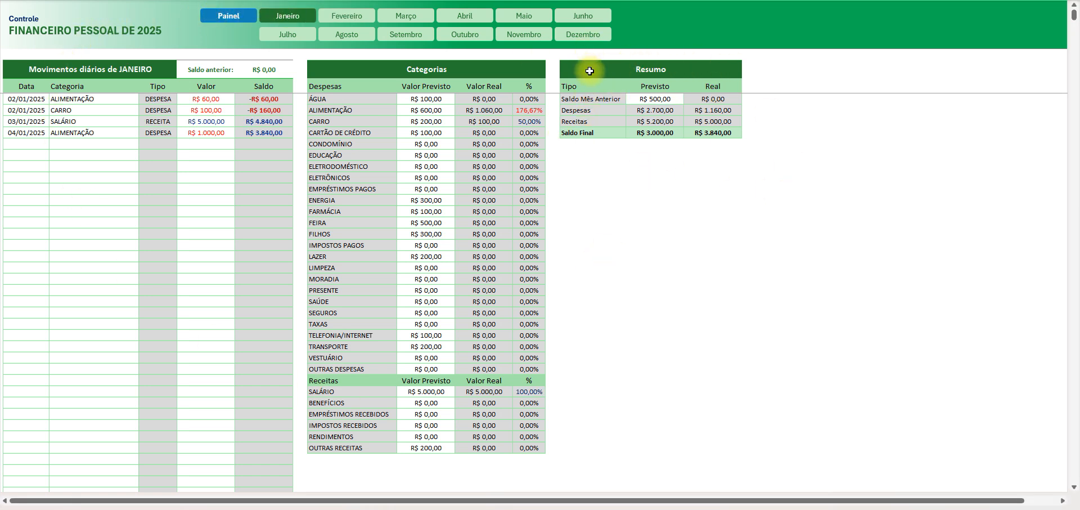
left_click_drag(656, 92, 656, 132)
left_click(656, 133)
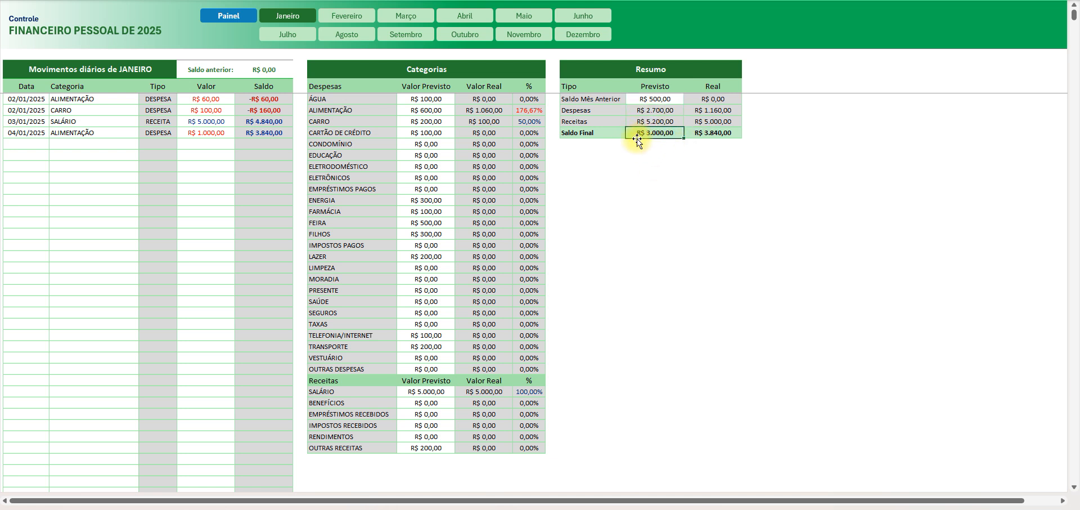
left_click(670, 111)
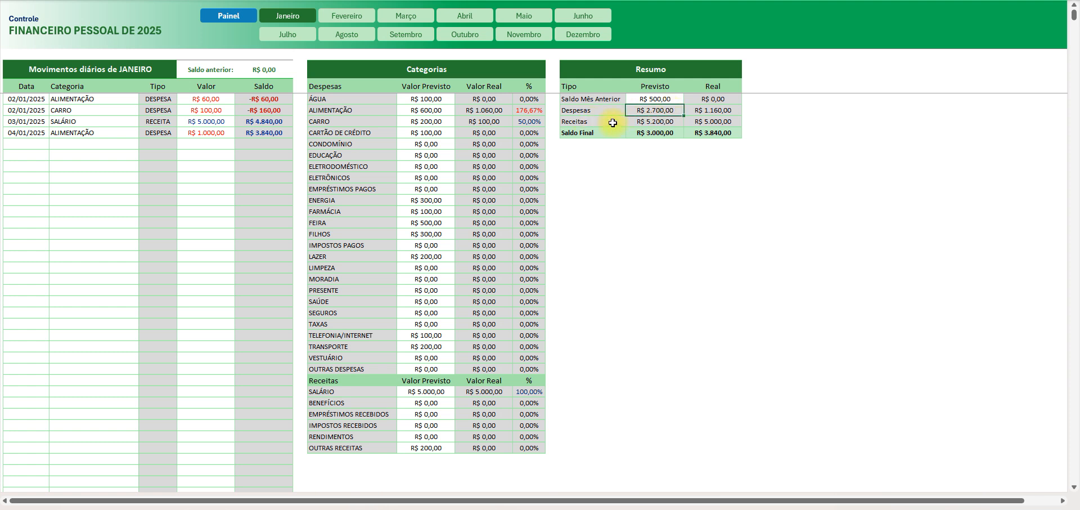
left_click(655, 124)
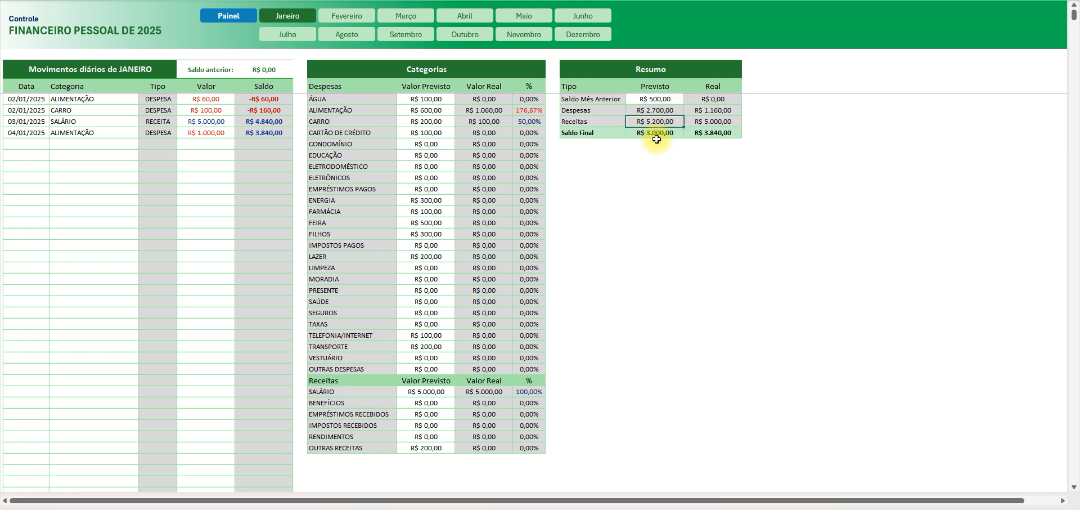
left_click(653, 98)
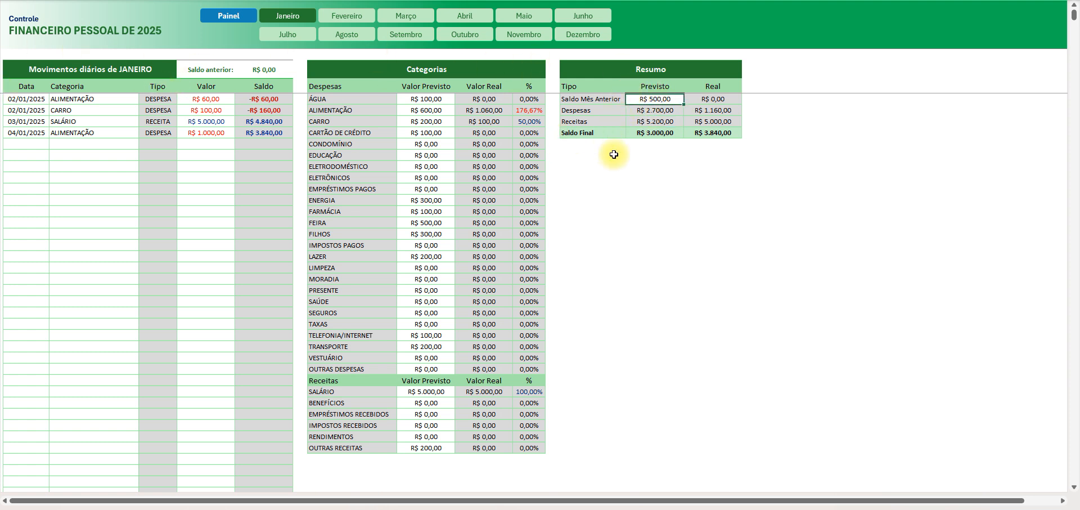
left_click(663, 132)
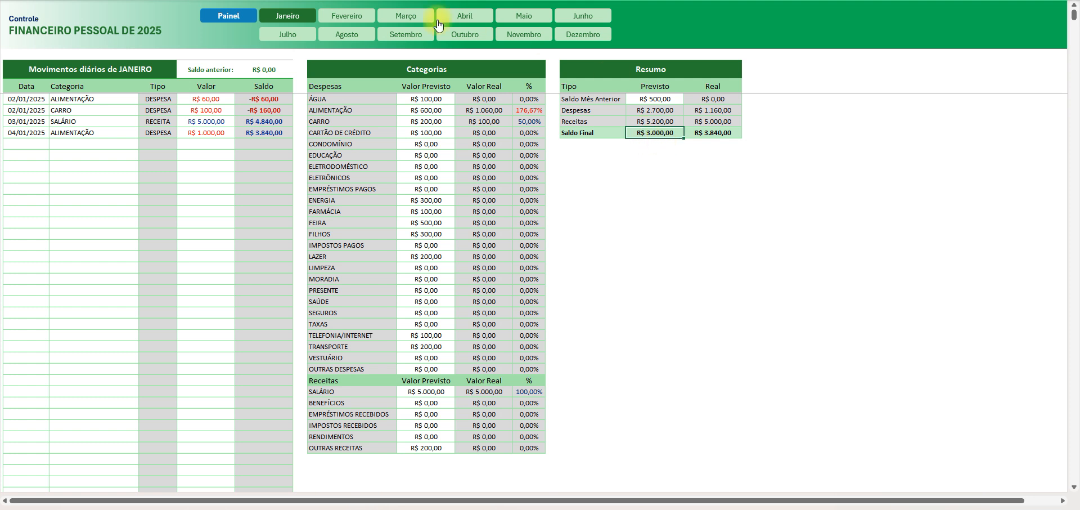
Step: Try setting the Previsto Saldo Mês Anterior in Fevereiro's Resumo to 0, and undo the change
left_click(347, 16)
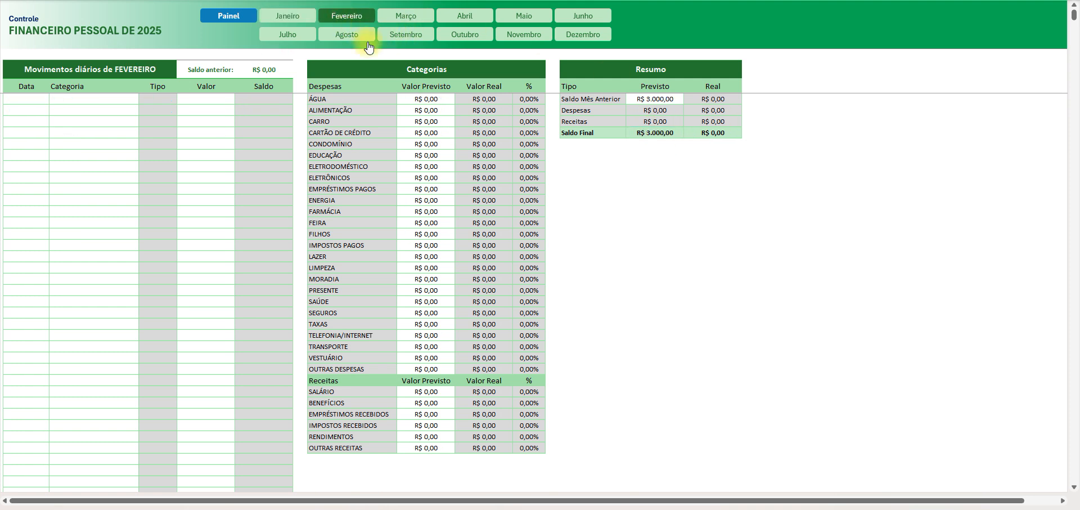
left_click(661, 100)
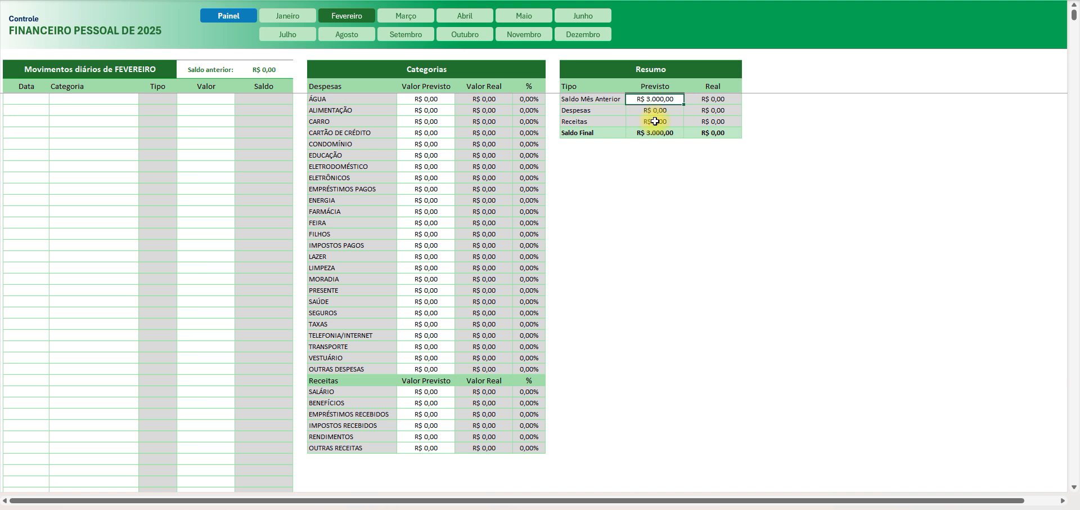
type("0")
key("Return")
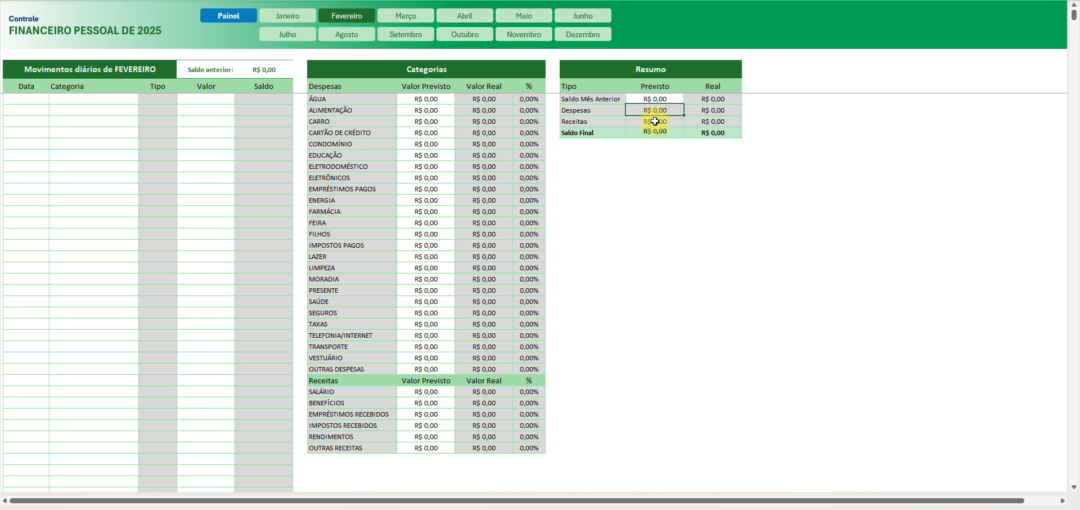
key("ctrl+z")
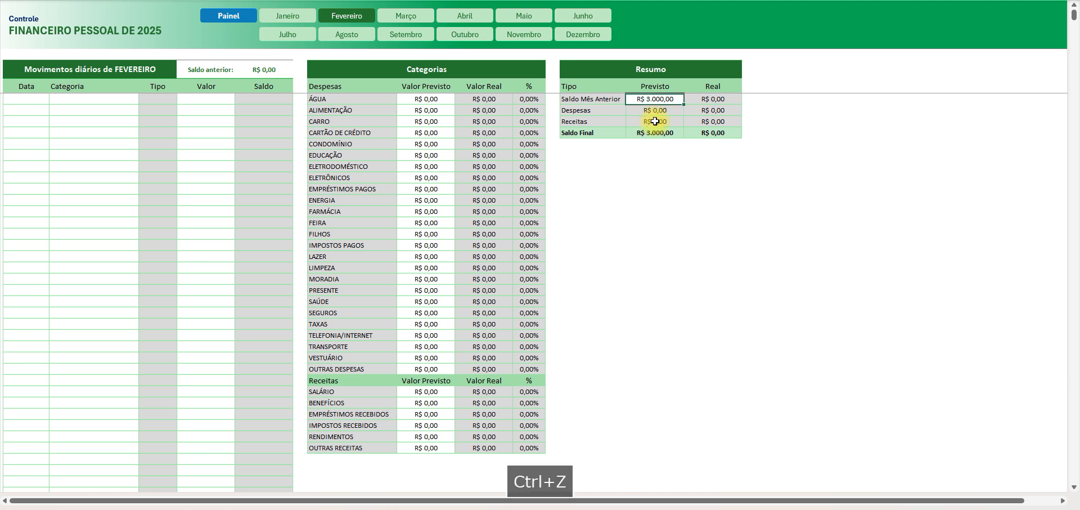
Step: Compare the Previsto and Real values of Despesas, Receitas and Saldo Final in Janeiro's Resumo
left_click(287, 15)
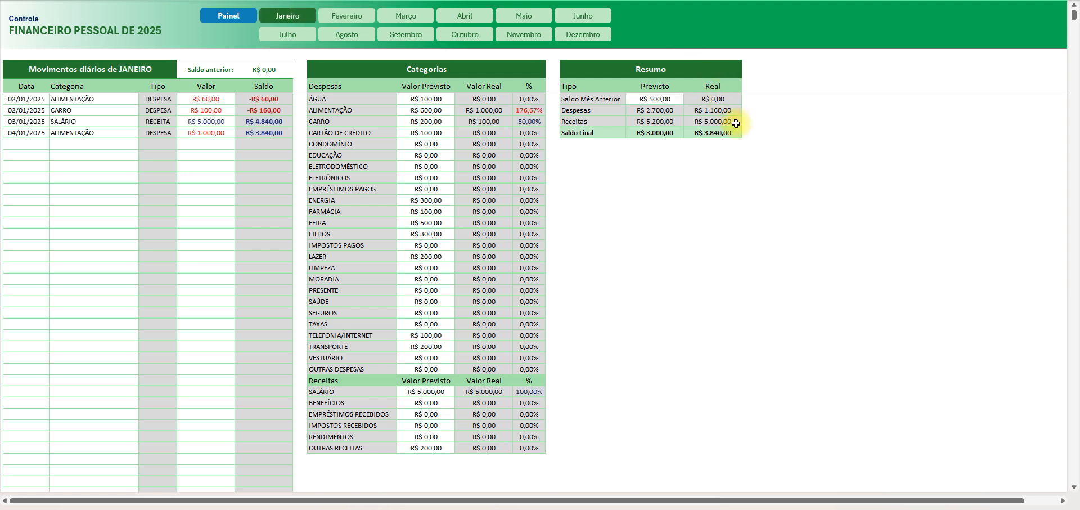
left_click_drag(655, 86, 652, 144)
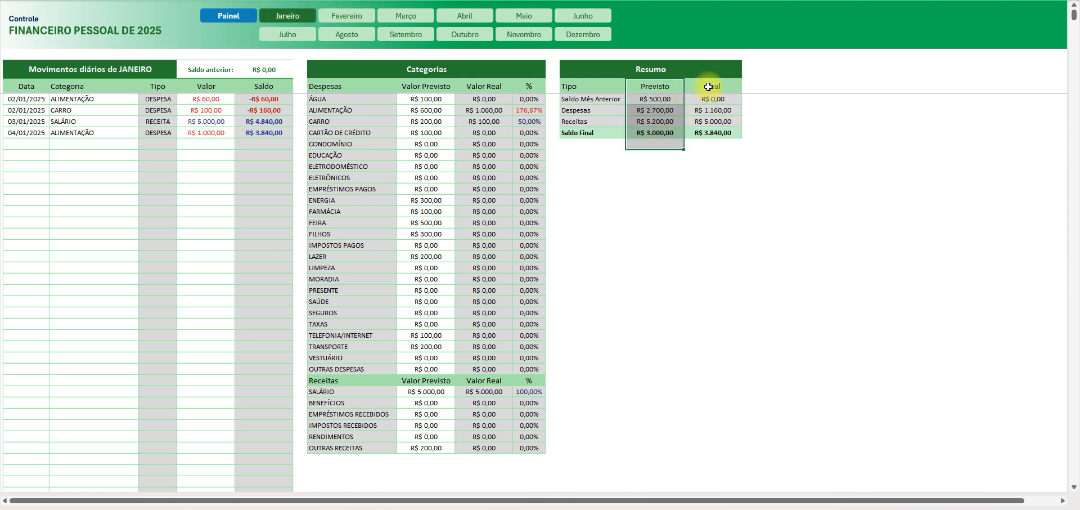
left_click_drag(708, 87, 713, 133)
left_click(713, 133)
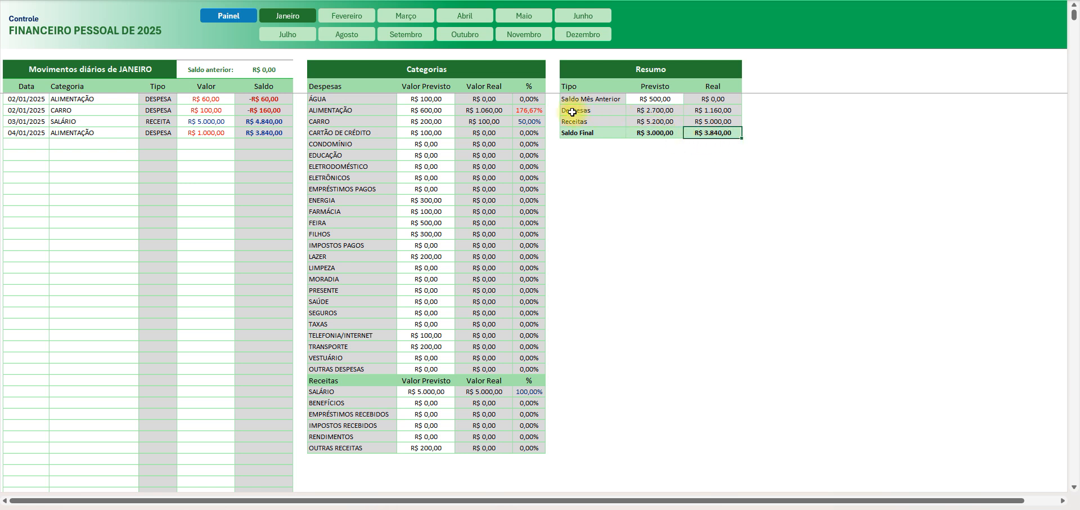
left_click(662, 110)
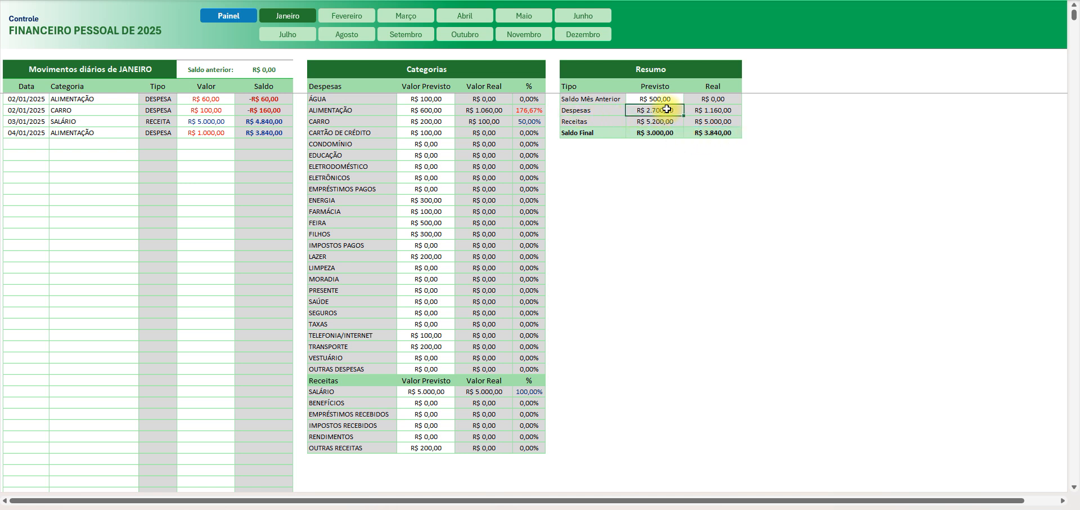
left_click(718, 111)
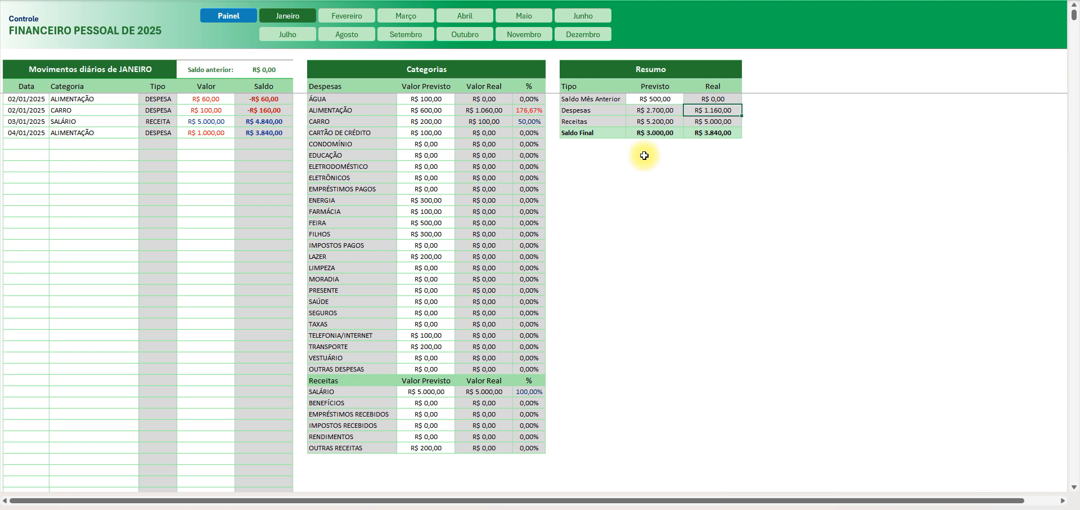
left_click(579, 122)
left_click(644, 122)
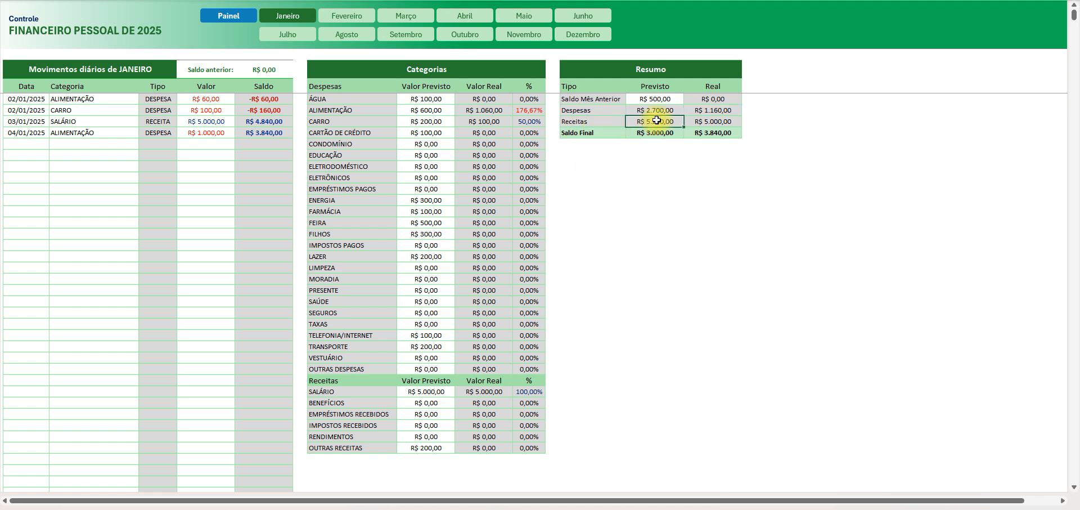
left_click(718, 121)
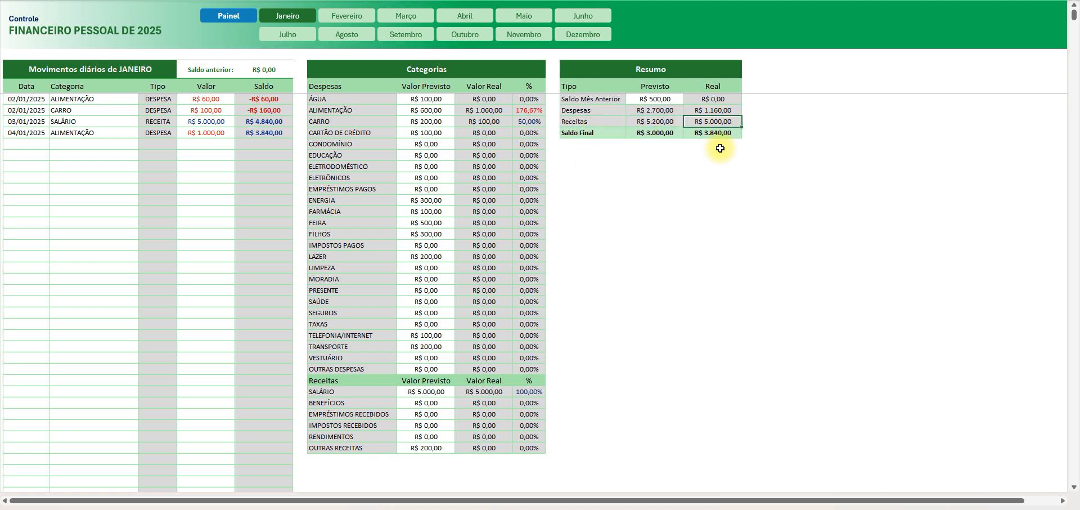
left_click(719, 132)
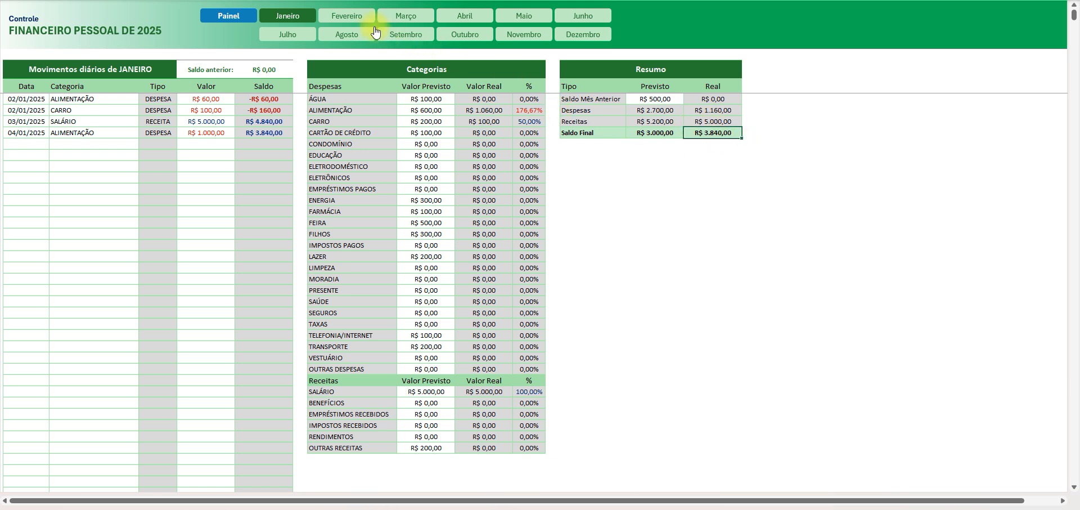
Step: Set the Saldo anterior of Fevereiro's daily movements to R$ 3.840,00, matching Janeiro's Real Saldo Final
left_click(346, 17)
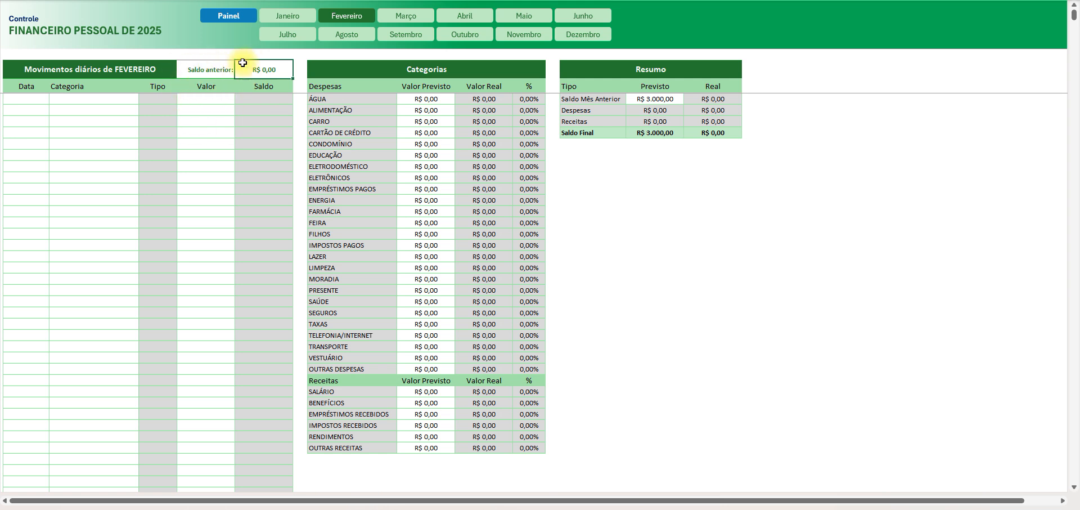
left_click(285, 16)
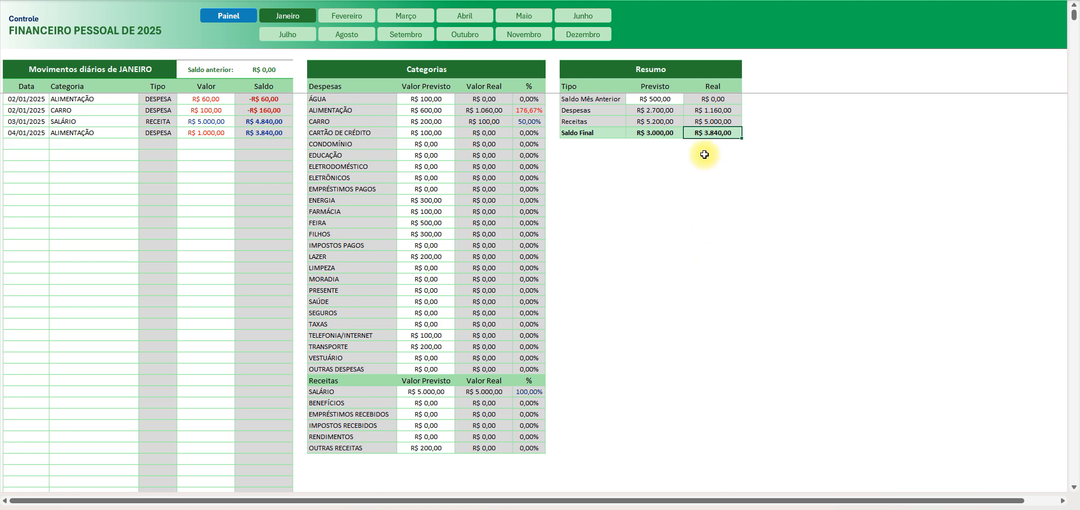
left_click(338, 23)
left_click(265, 70)
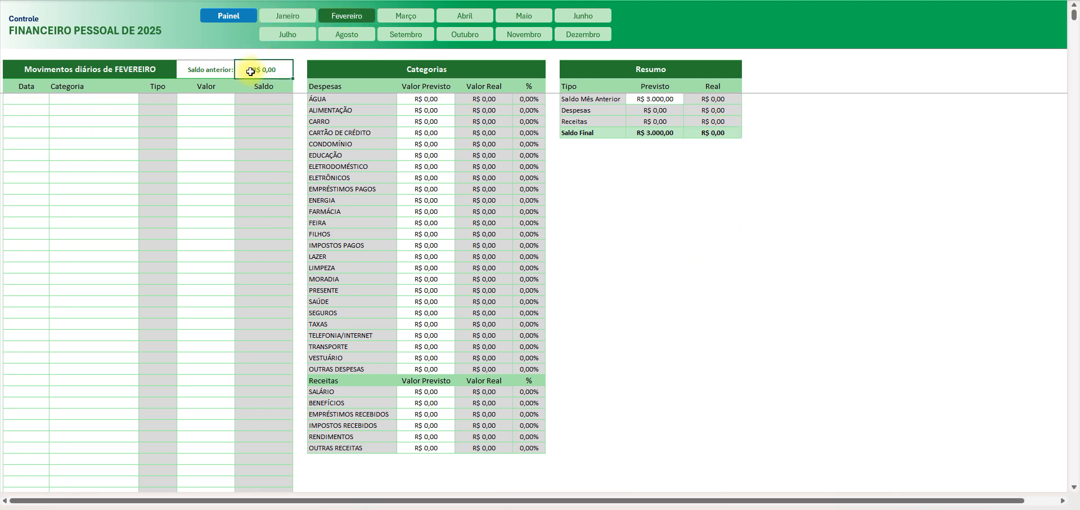
key("Return")
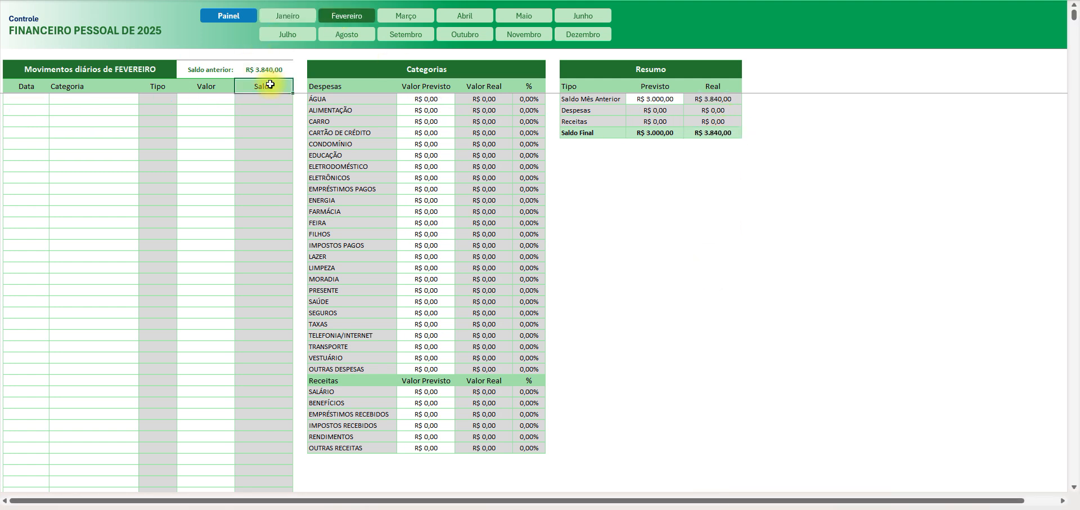
Step: Review Fevereiro's daily movements area and recheck the Real Saldo Final in Janeiro's Resumo
left_click_drag(31, 101, 288, 304)
left_click(264, 256)
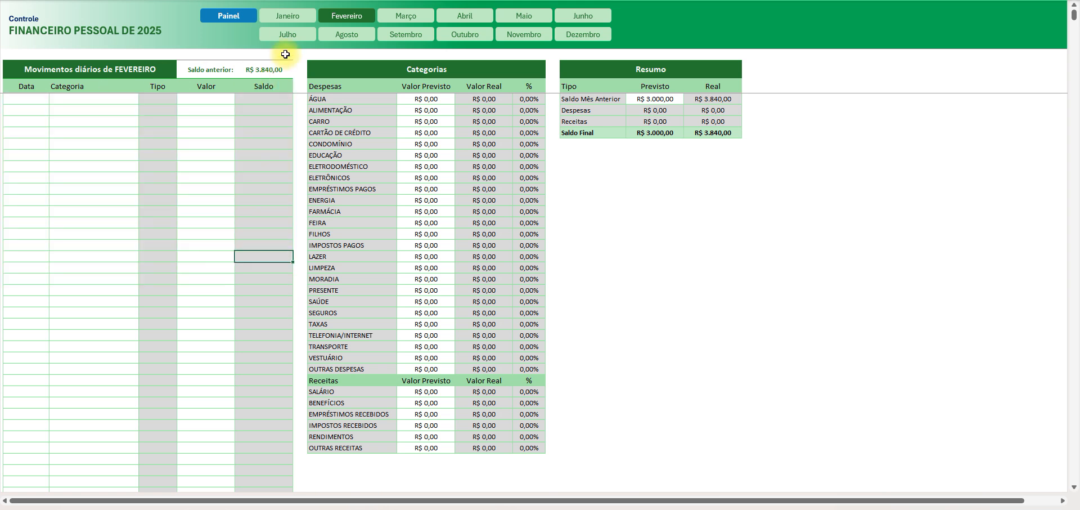
left_click(288, 20)
left_click(710, 134)
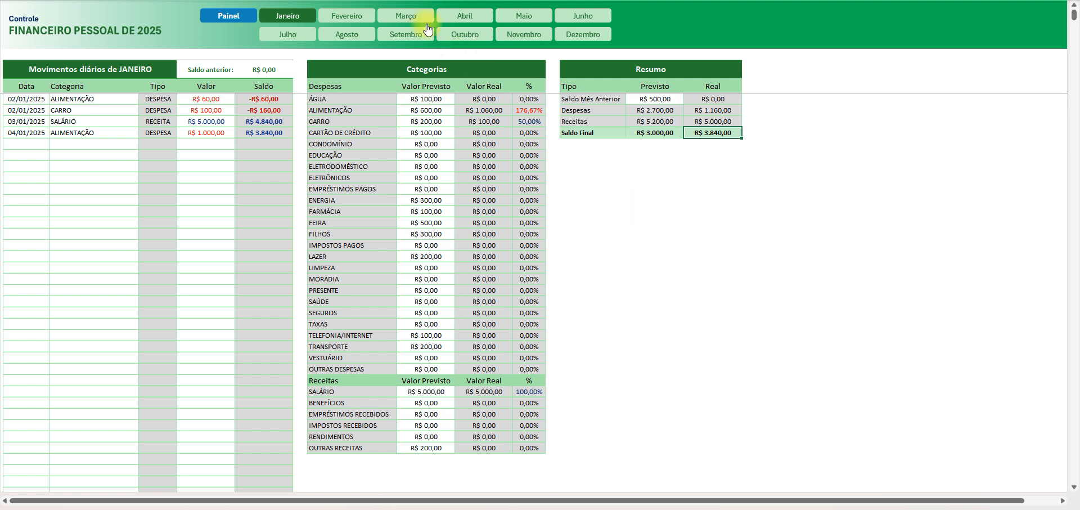
Step: Try setting Fevereiro's Previsto Saldo Mês Anterior and the Saldo anterior of its daily movements to 0, and undo both changes
left_click(335, 18)
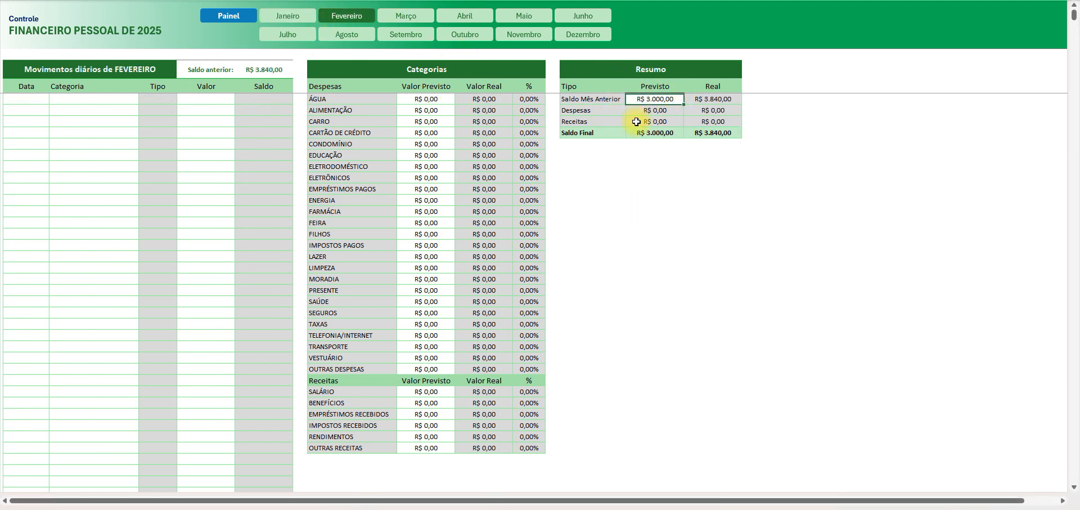
type("0")
key("Return")
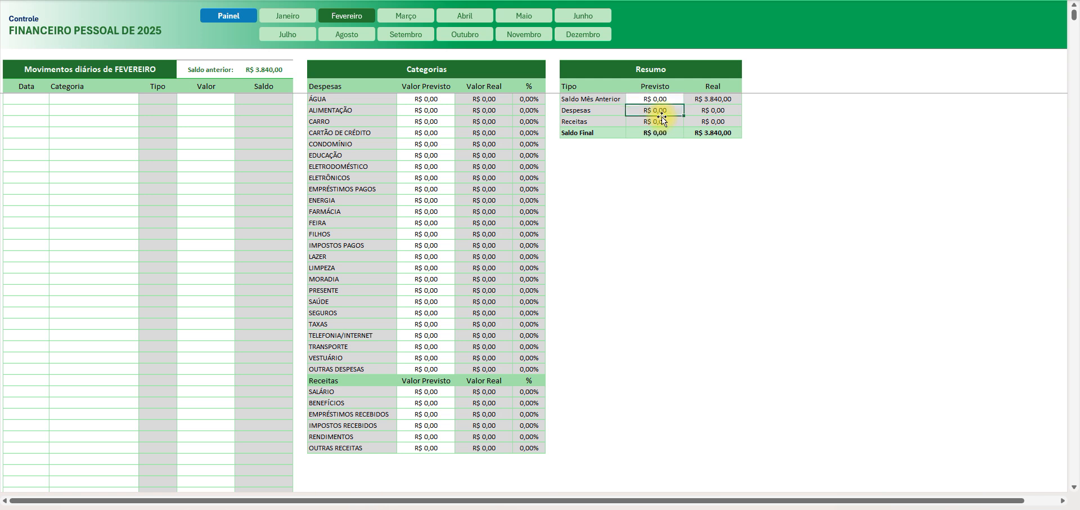
left_click(274, 75)
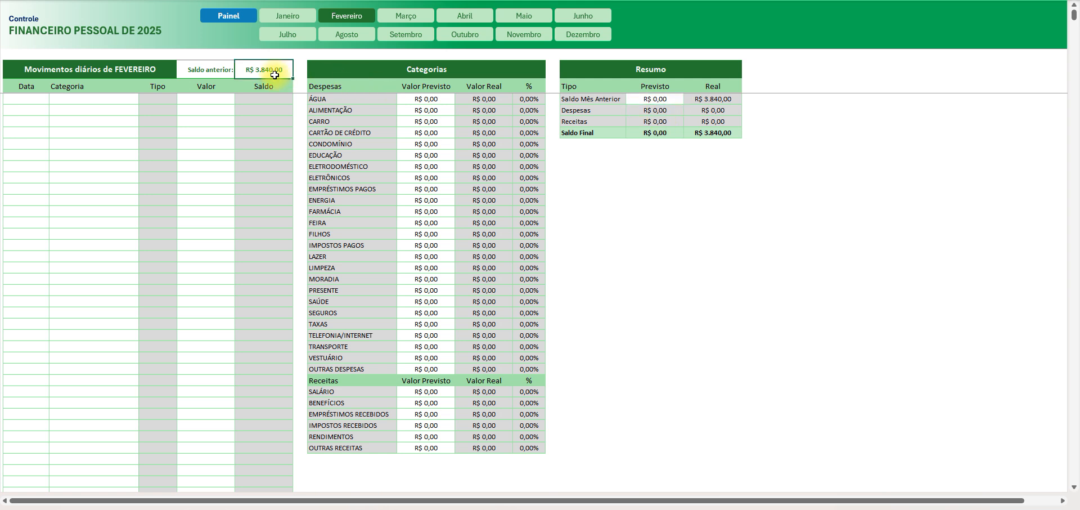
type("0")
key("Return")
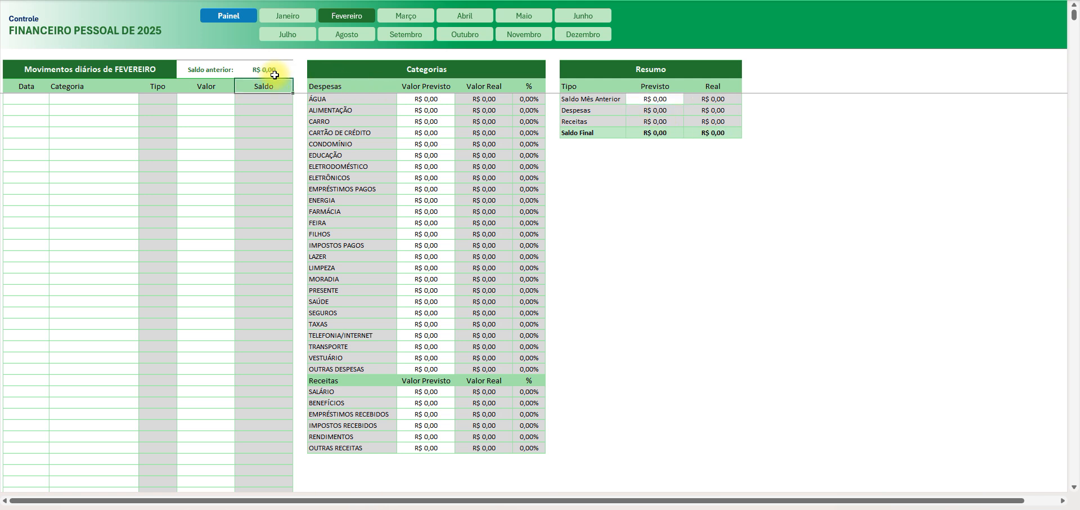
left_click_drag(28, 99, 263, 391)
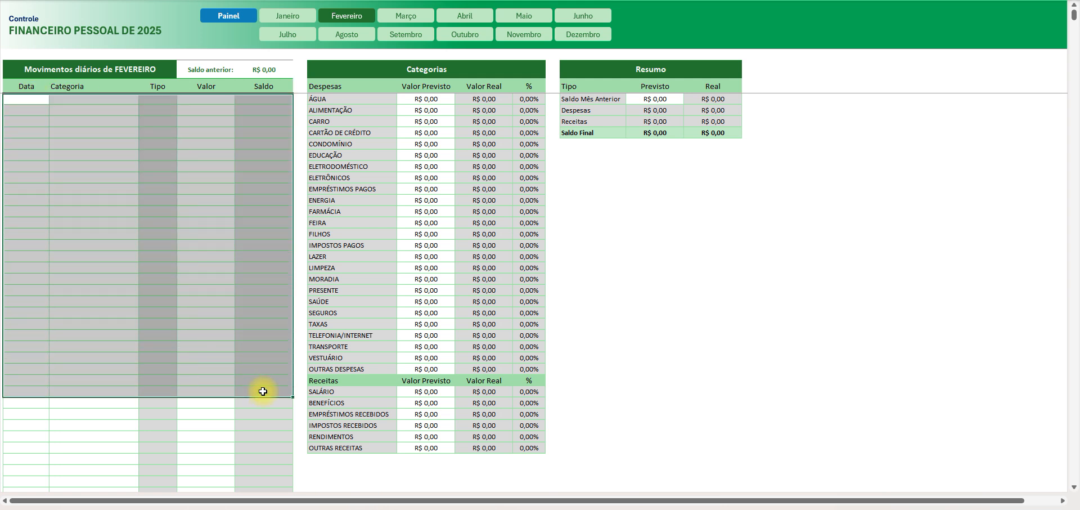
left_click(236, 320)
key("ctrl+z")
key("ctrl+z")
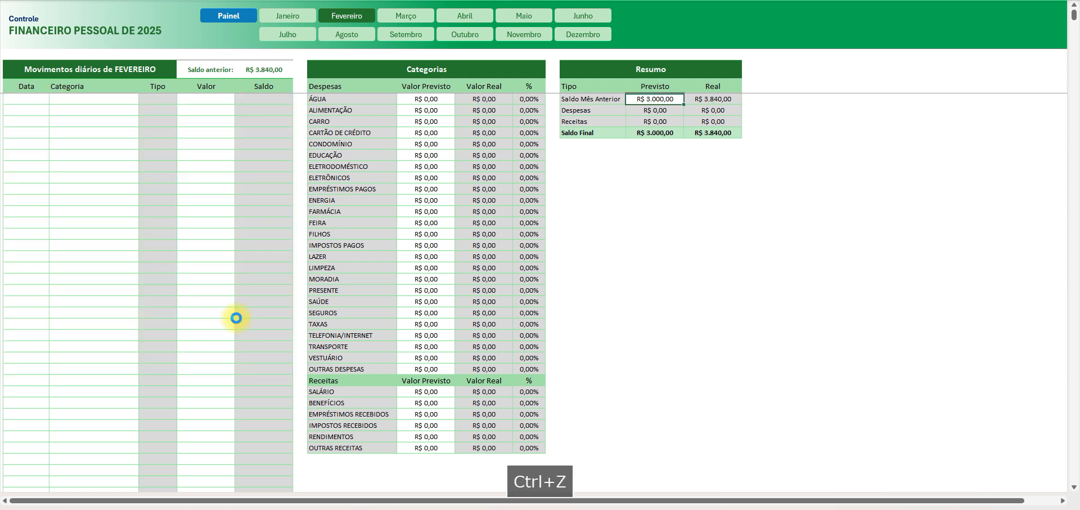
Step: Look through the Janeiro, Março, Abril, Maio and Junho sheets to compare their layout and carried balances
left_click(286, 17)
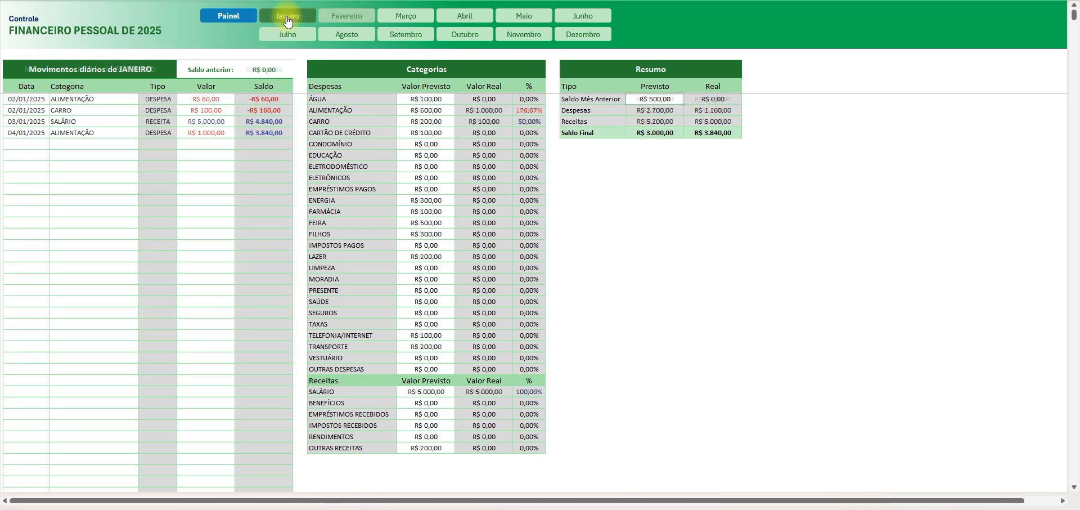
left_click(401, 17)
left_click(460, 17)
left_click(525, 18)
left_click(602, 18)
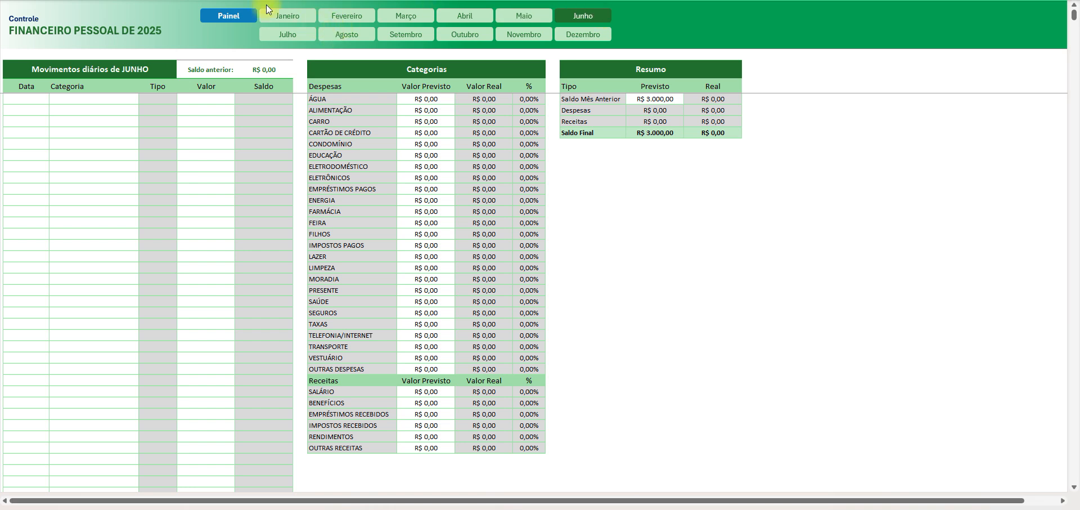
Step: Compare the Painel's monthly Resumo and Despesas with the data on the Janeiro sheet
left_click(222, 17)
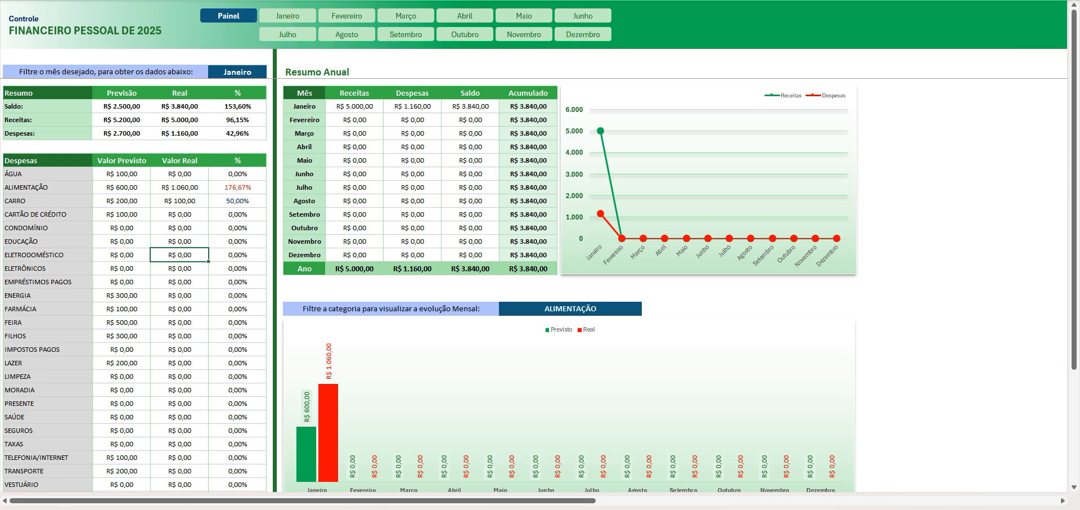
left_click(298, 21)
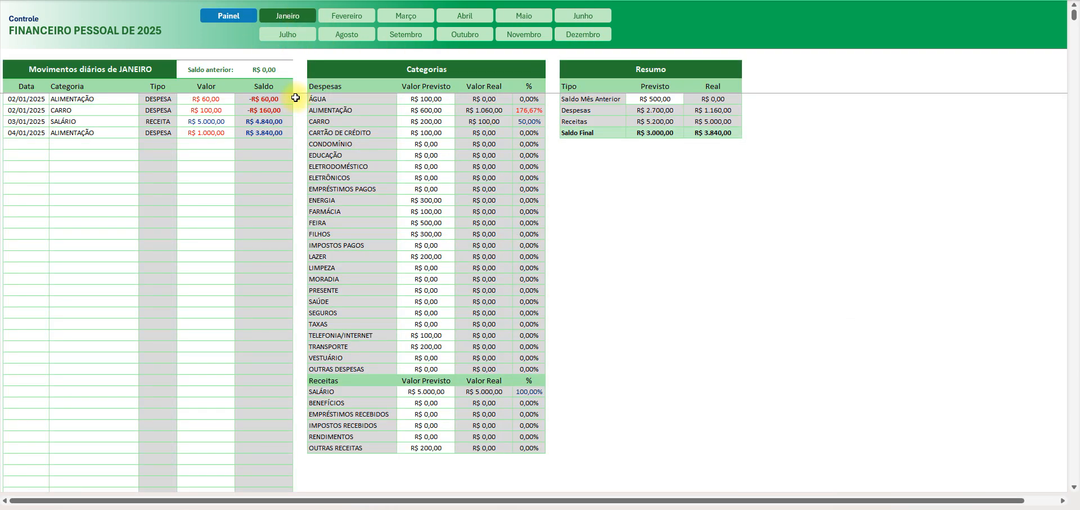
left_click(231, 16)
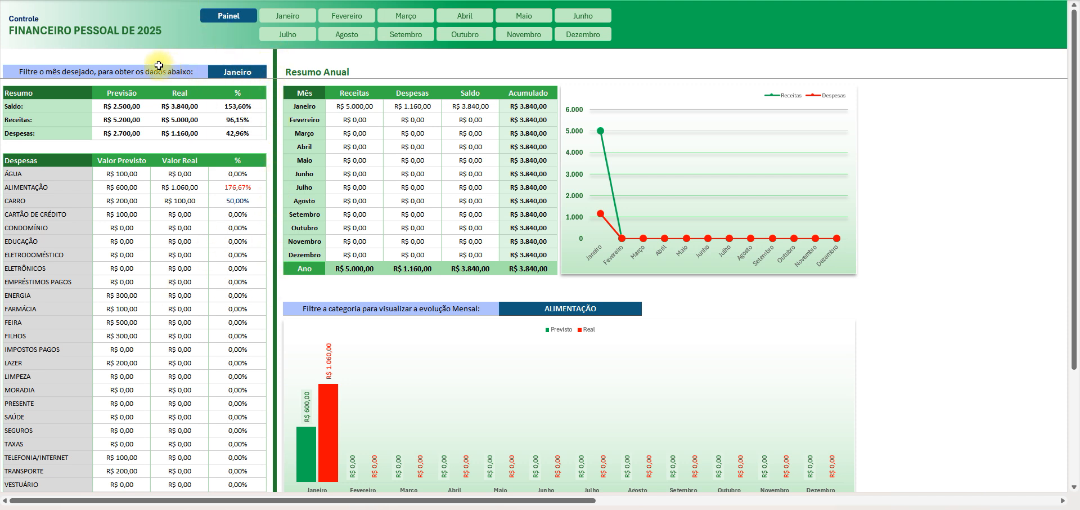
left_click_drag(107, 71, 96, 306)
left_click(107, 308)
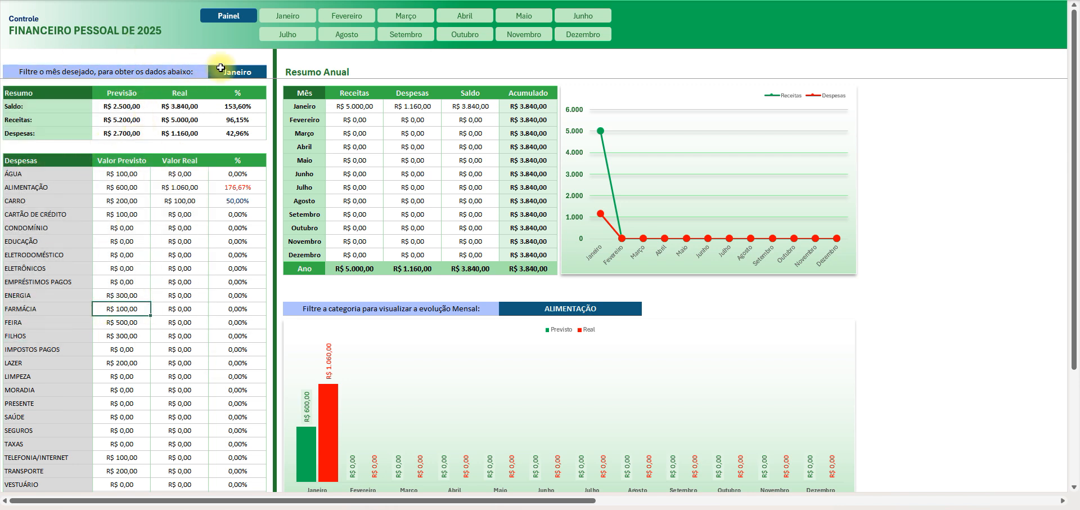
Step: Filter the Painel's monthly data by Abril and review its Resumo and Despesas tables
left_click(222, 70)
left_click(272, 76)
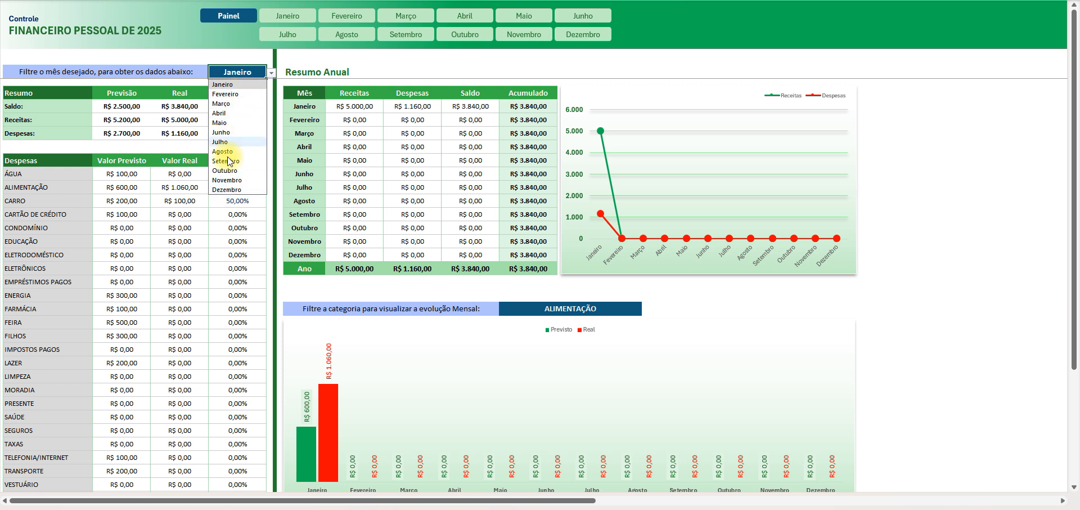
left_click(226, 113)
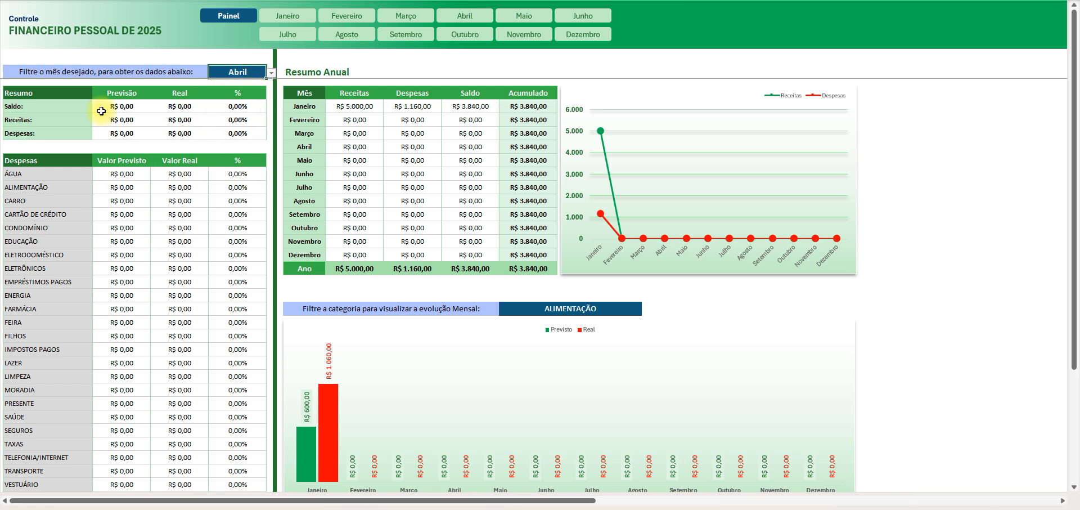
left_click_drag(101, 110, 215, 409)
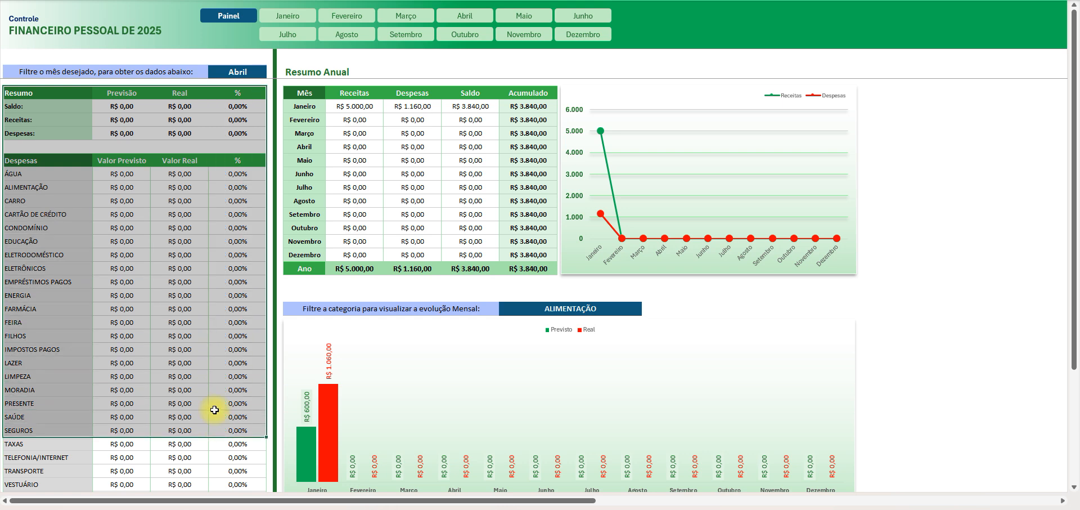
left_click(185, 350)
left_click(242, 72)
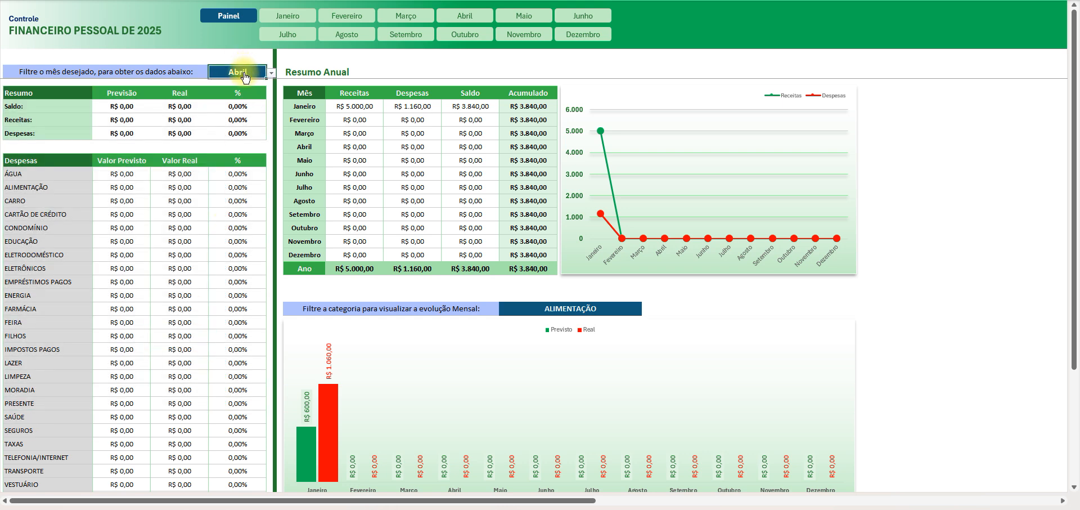
Step: Examine the Painel's Resumo Anual by month for Receitas, Despesas, Saldo and Acumulado, along with the line chart and category evolution chart
left_click_drag(304, 75, 858, 374)
left_click(544, 196)
left_click(542, 196)
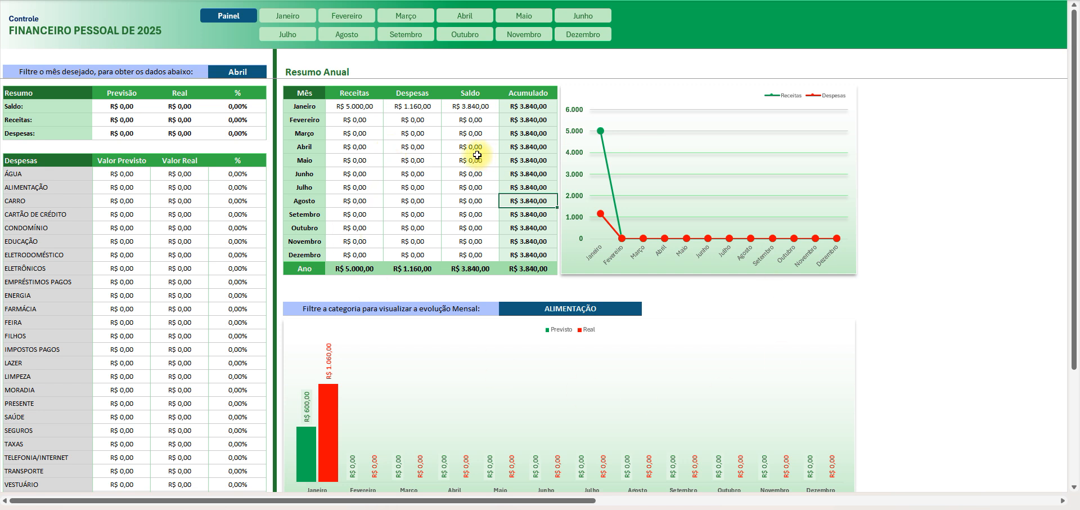
left_click_drag(312, 105, 312, 256)
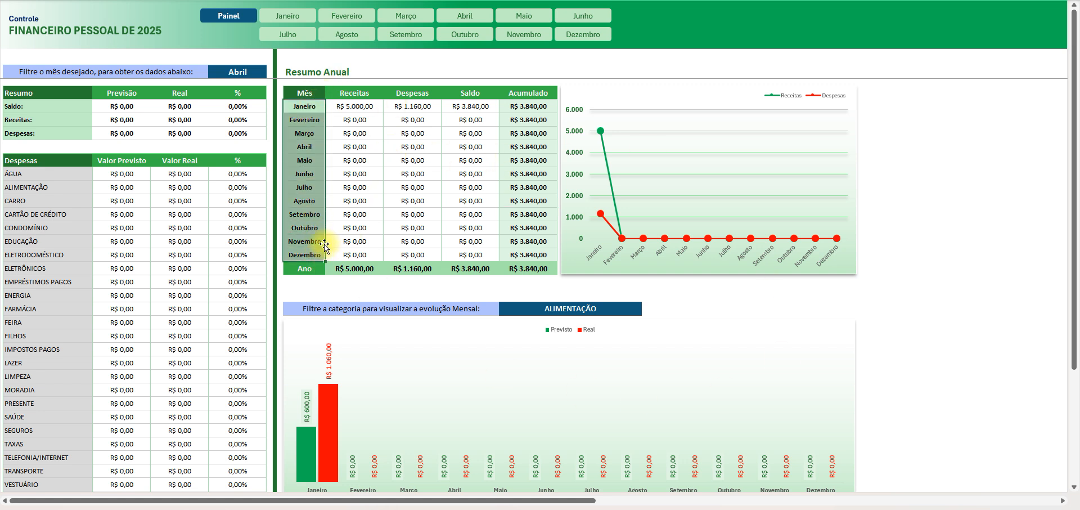
left_click_drag(354, 105, 357, 247)
left_click_drag(425, 123, 431, 229)
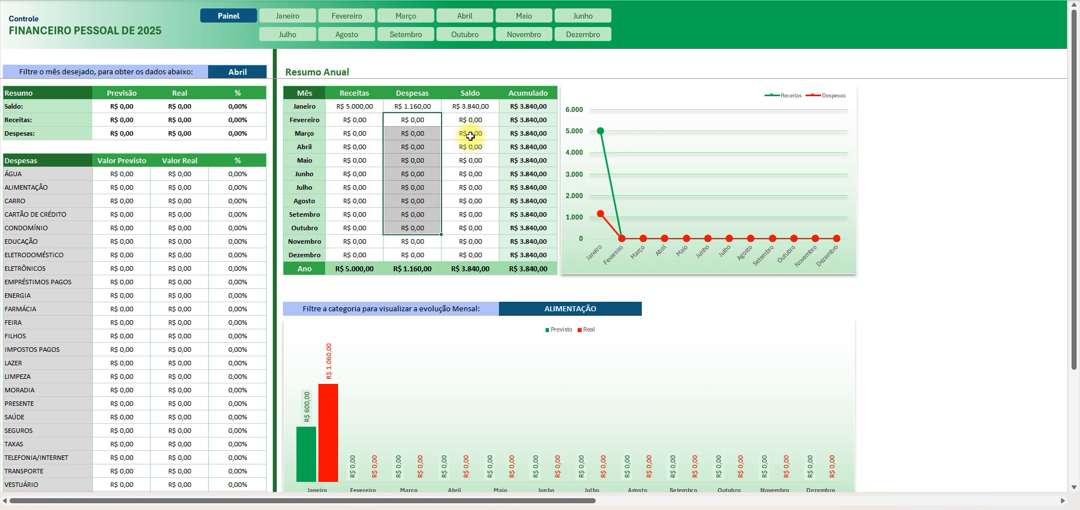
left_click_drag(470, 135, 471, 219)
left_click_drag(511, 121, 517, 216)
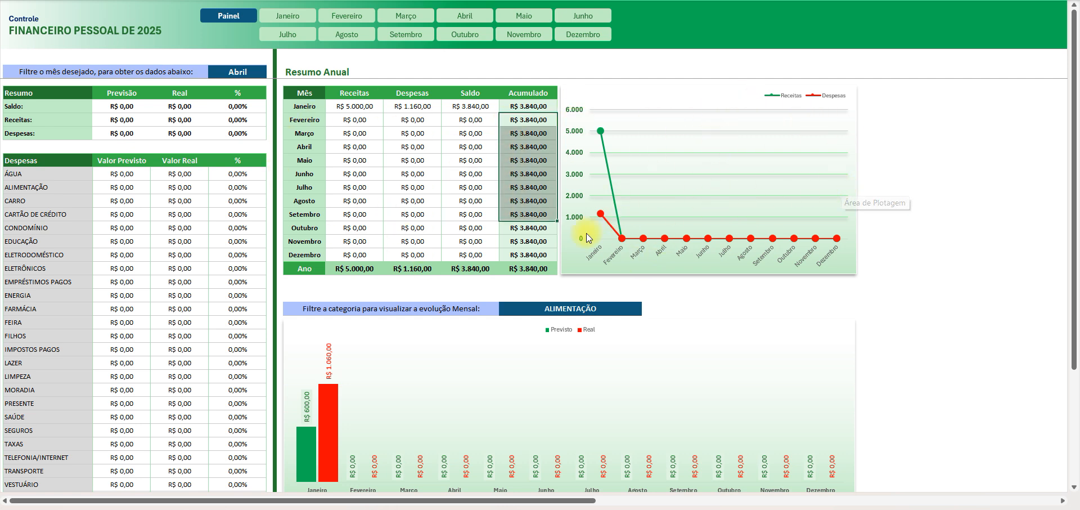
scroll(586, 237, "down", 3)
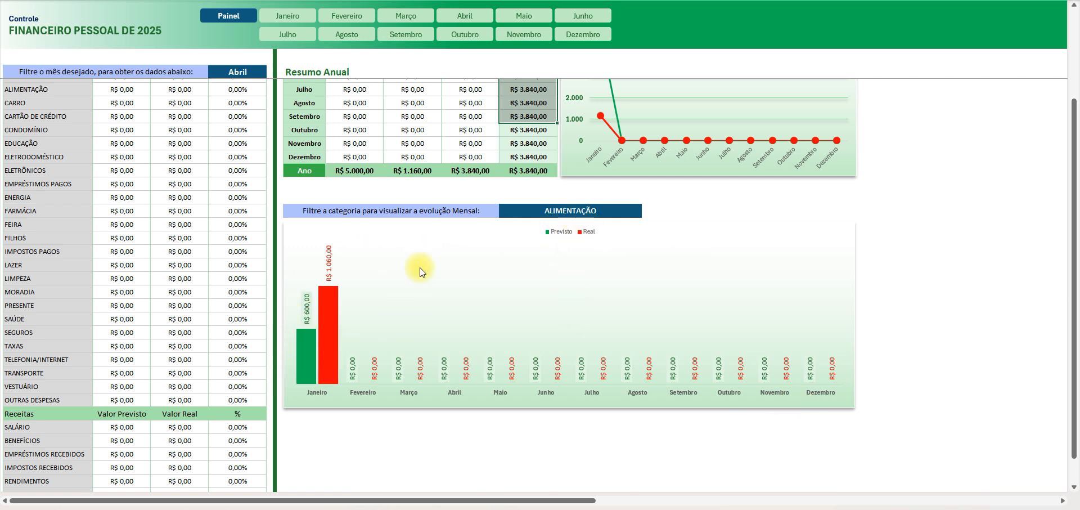
Step: Filter the monthly evolution chart by CARRO, ÁGUA, ENERGIA, ELETRODOMÉSTICO and CARRO again, ending on ALIMENTAÇÃO
left_click(579, 211)
left_click(647, 212)
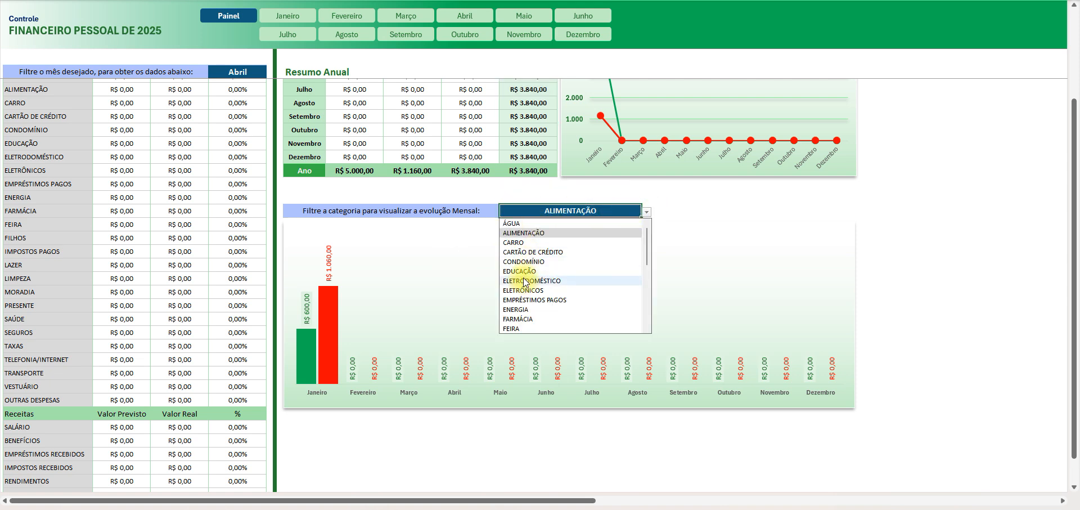
left_click(528, 242)
left_click(647, 212)
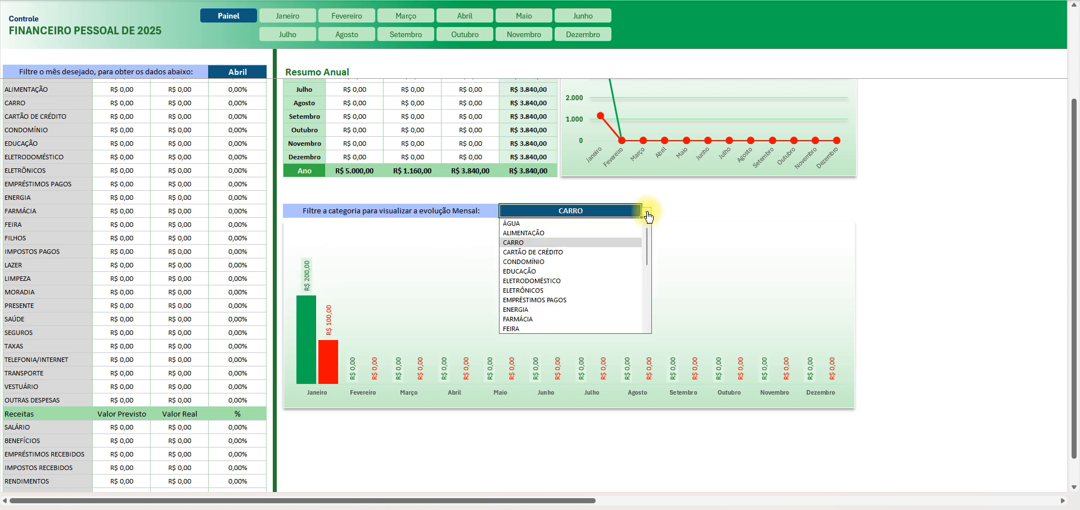
left_click(563, 223)
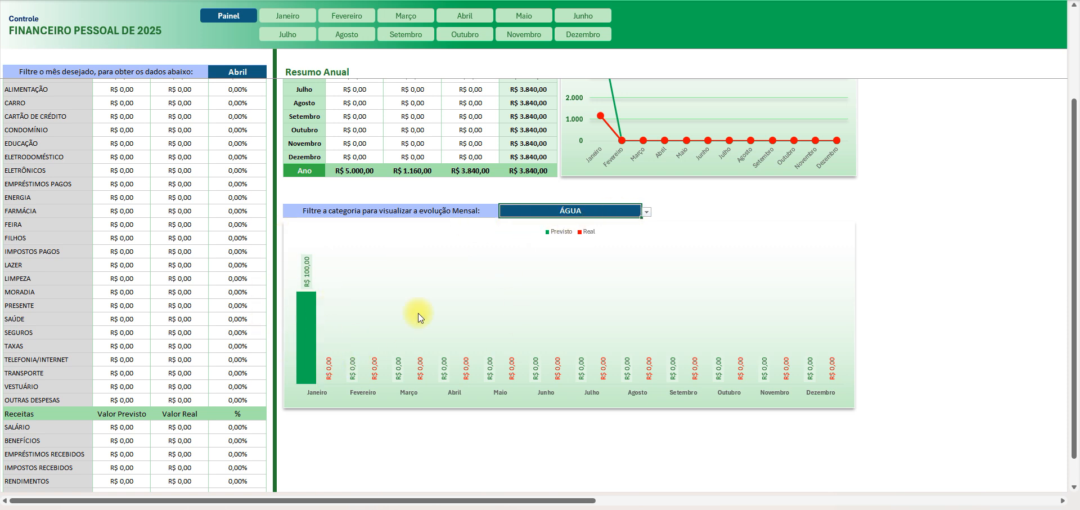
left_click(647, 213)
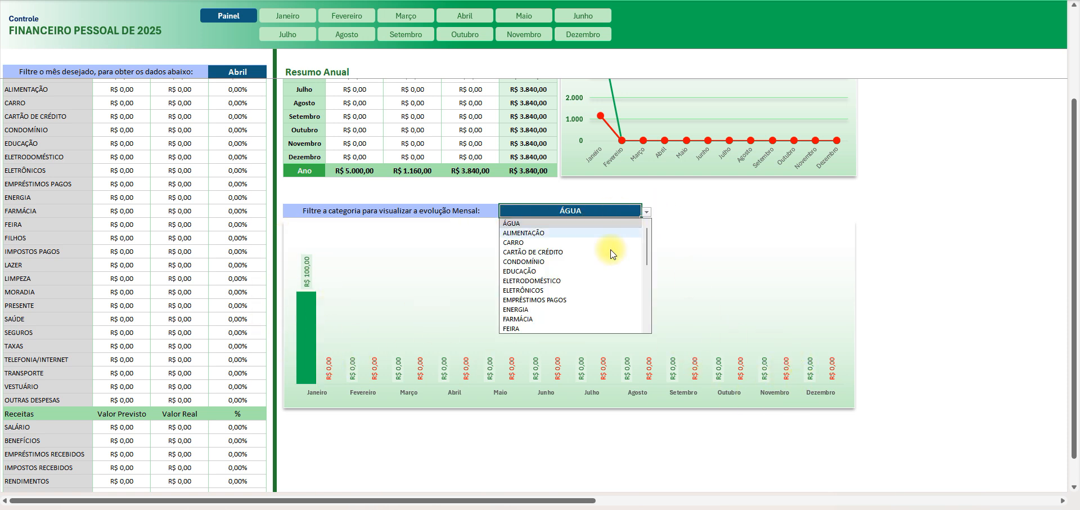
left_click(574, 309)
left_click(647, 212)
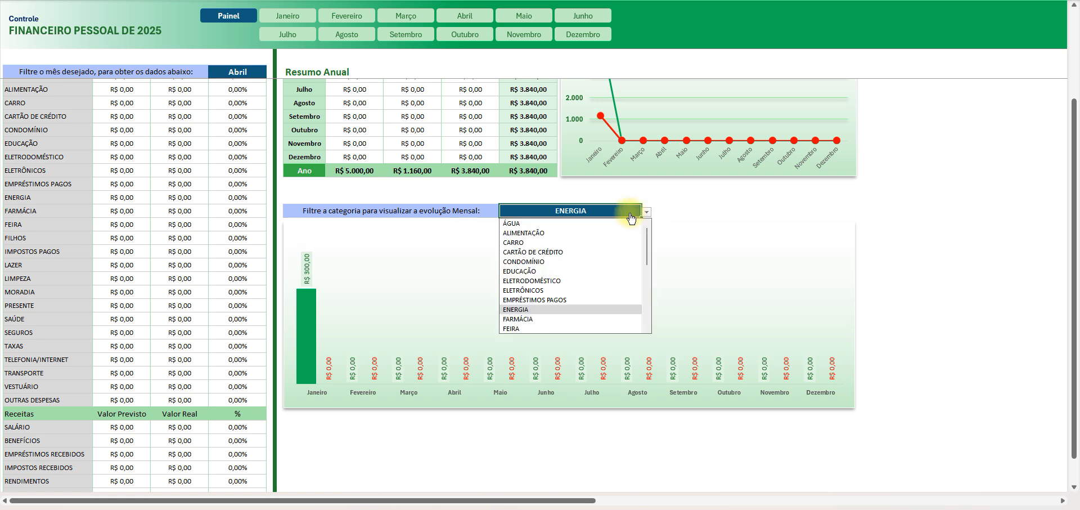
left_click(597, 280)
left_click(647, 212)
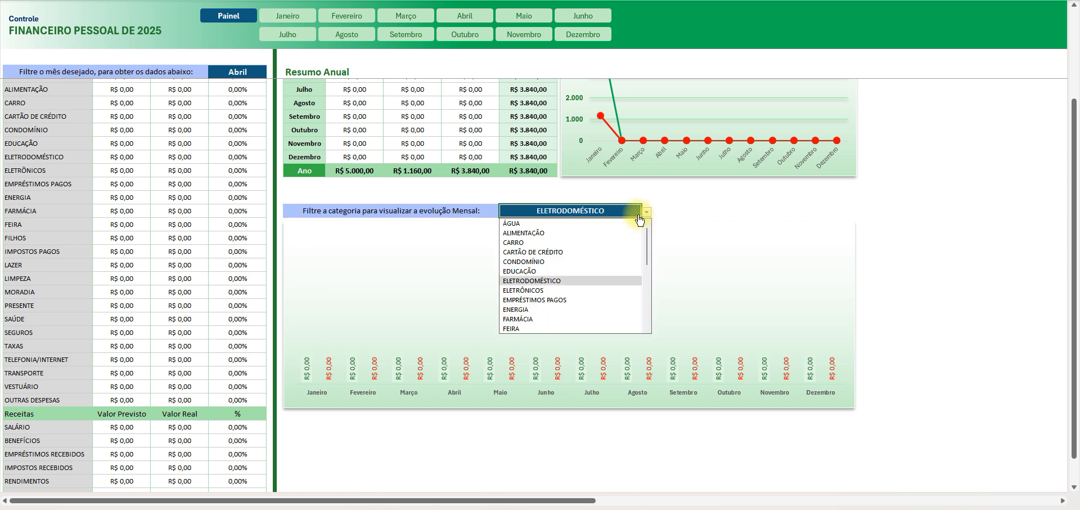
left_click(579, 242)
left_click(651, 214)
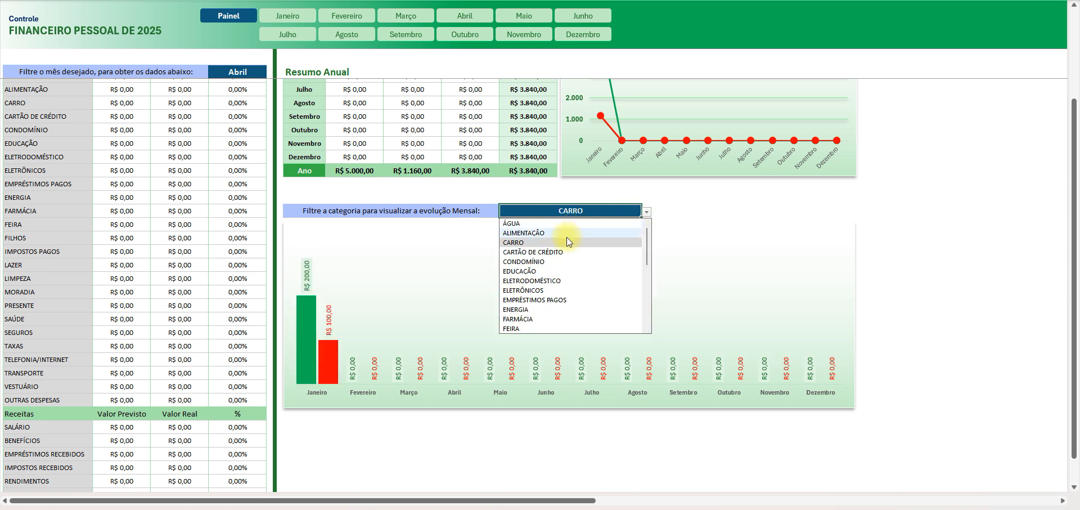
left_click(571, 230)
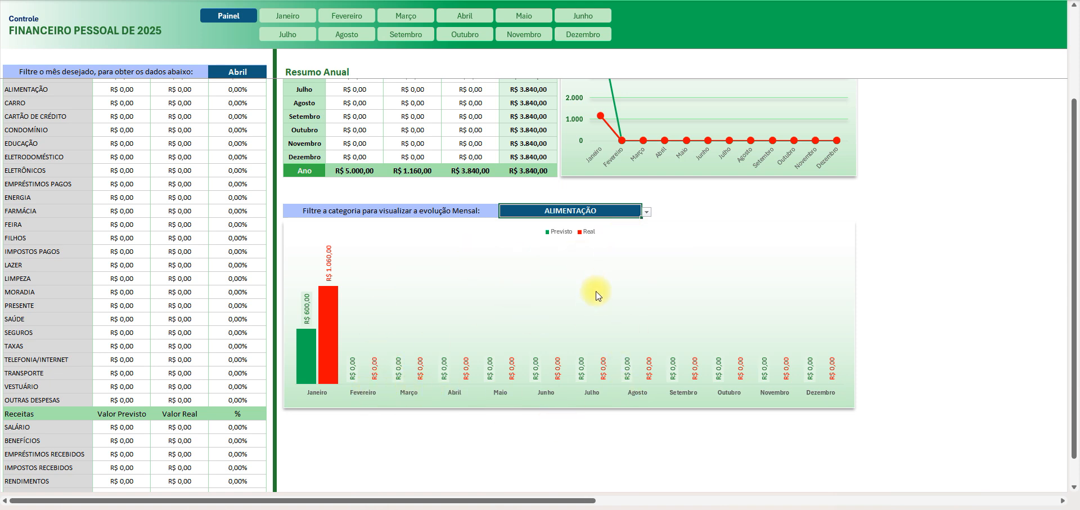
Step: Review the Resumo Anual table, checking Janeiro's Receitas, Despesas and Saldo and the Acumulado from Janeiro to Dezembro
scroll(596, 291, "up", 2)
left_click_drag(307, 106, 508, 253)
left_click(413, 174)
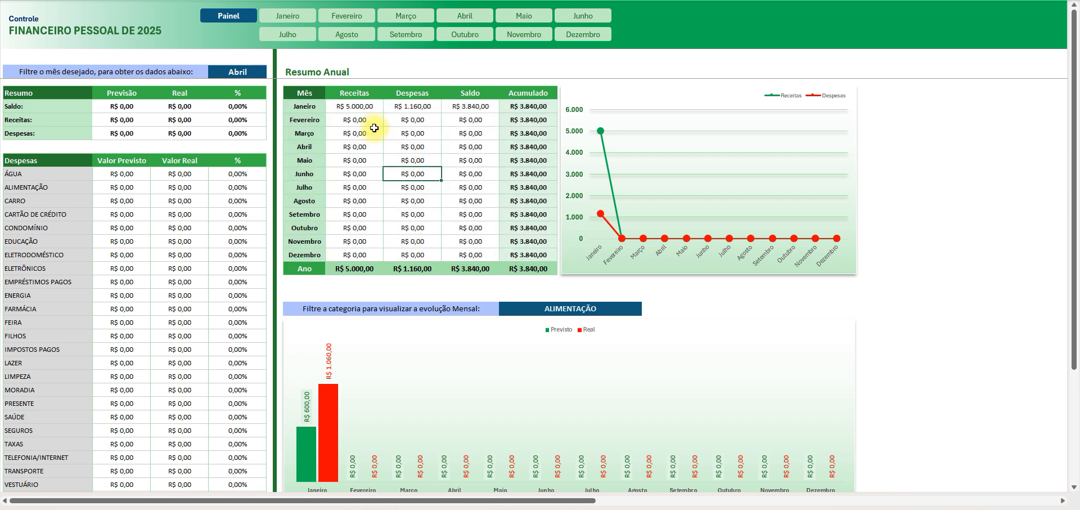
left_click(336, 104)
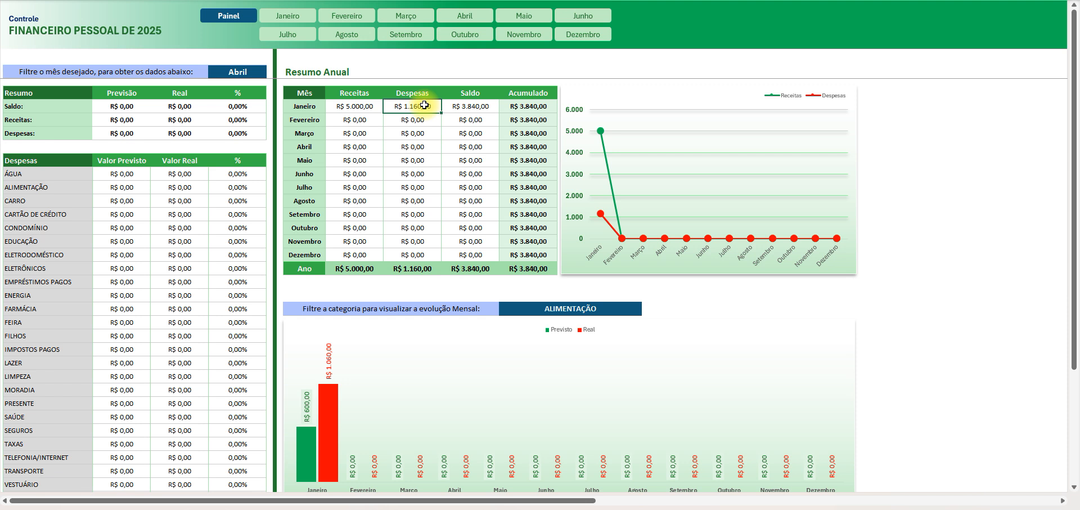
left_click(474, 105)
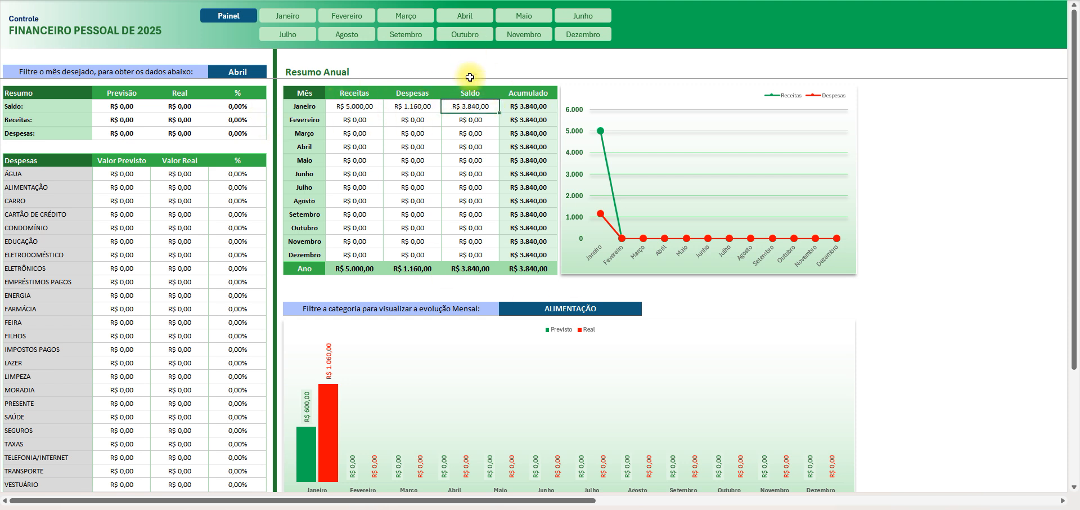
left_click_drag(530, 108, 539, 257)
left_click(539, 255)
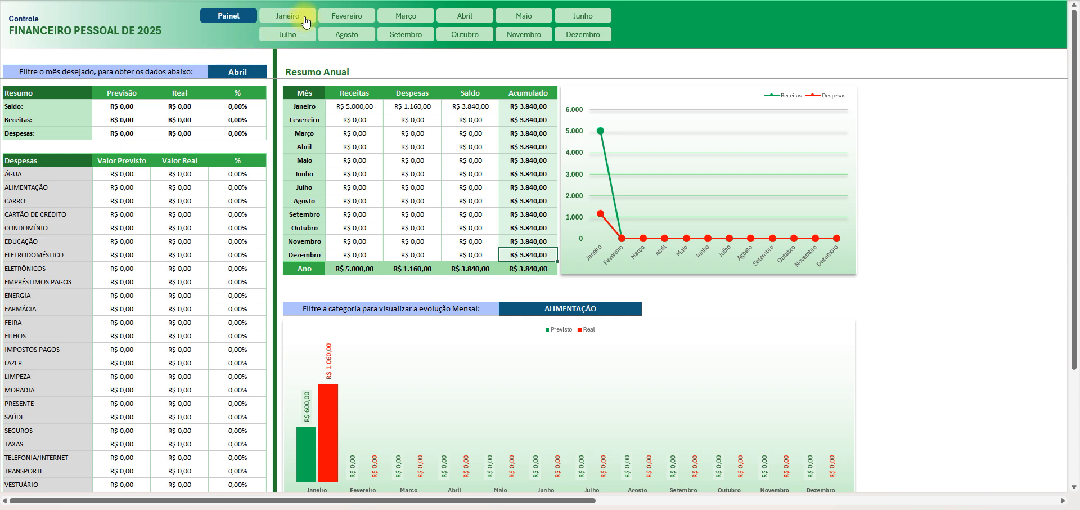
Step: View the Janeiro and Fevereiro sheets and check the Saldo anterior on the Janeiro sheet
left_click(288, 15)
left_click(347, 20)
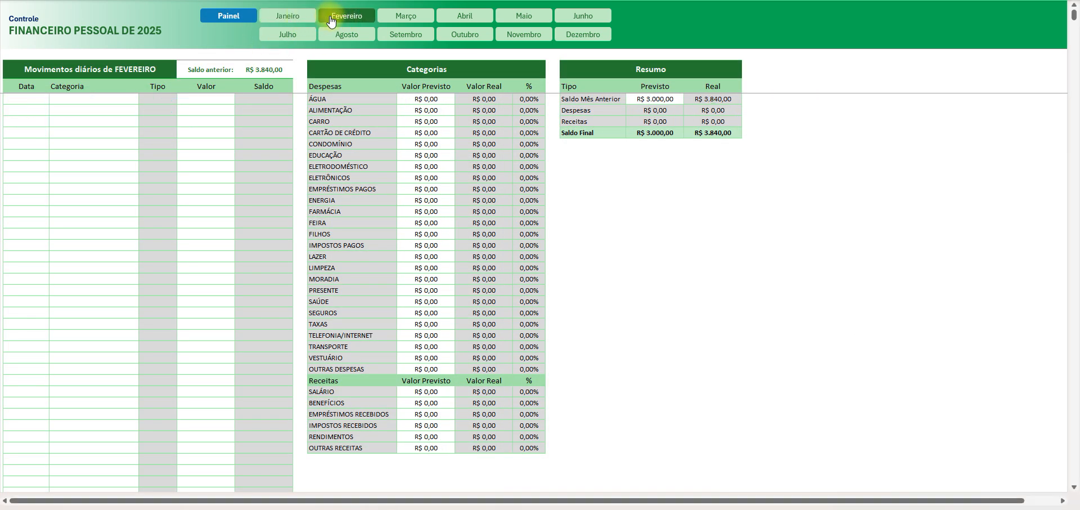
left_click(299, 22)
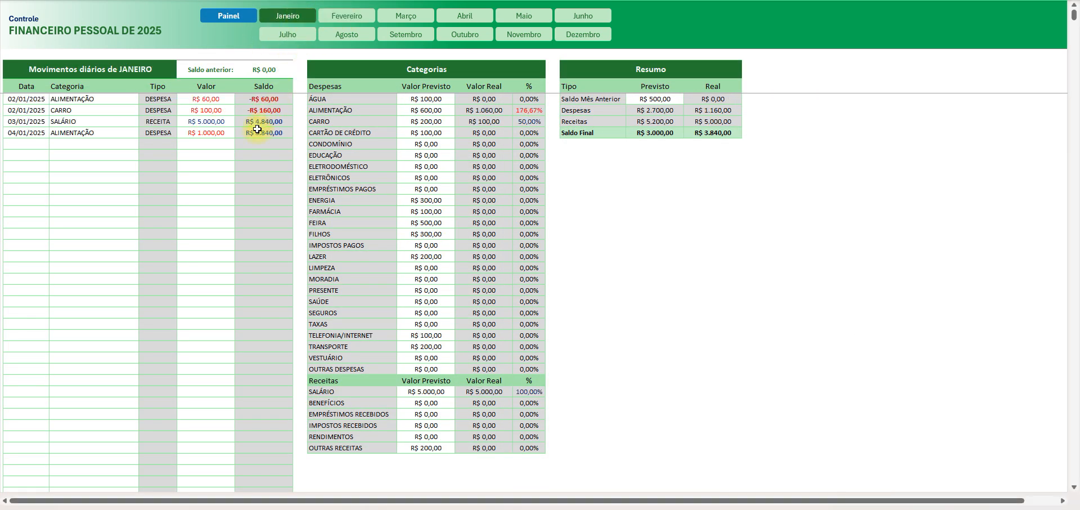
left_click(264, 70)
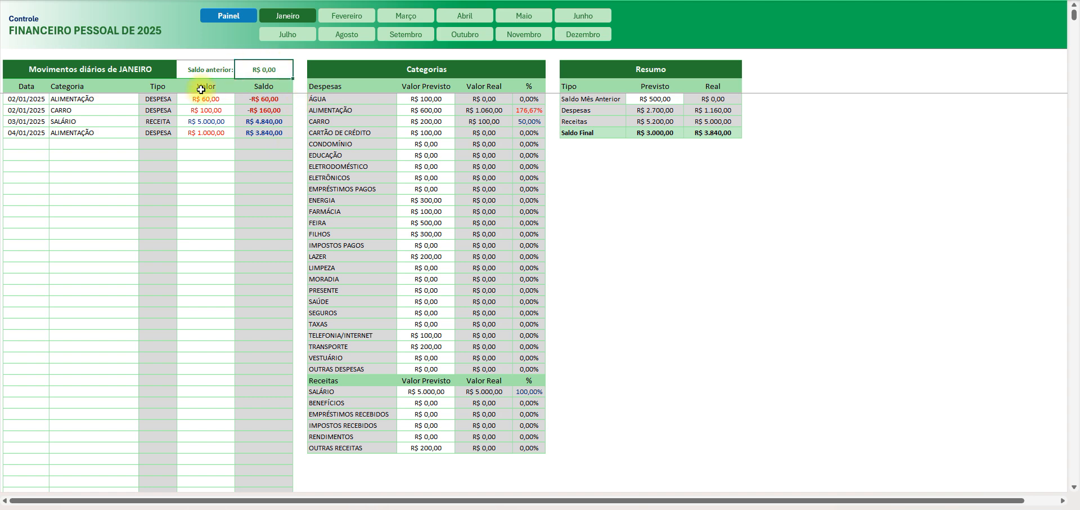
Step: Return to the Painel and filter its monthly data by Janeiro
left_click(229, 17)
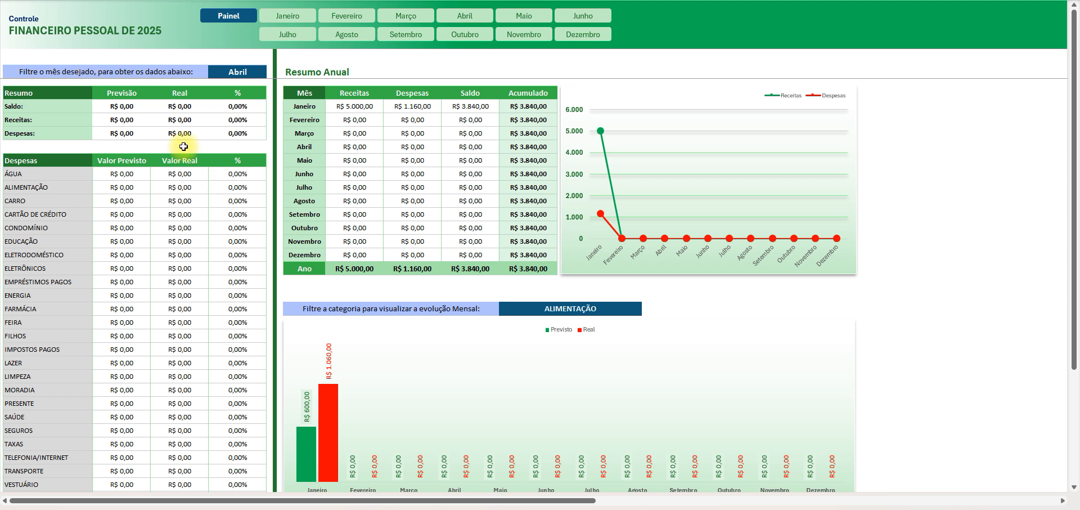
left_click(235, 71)
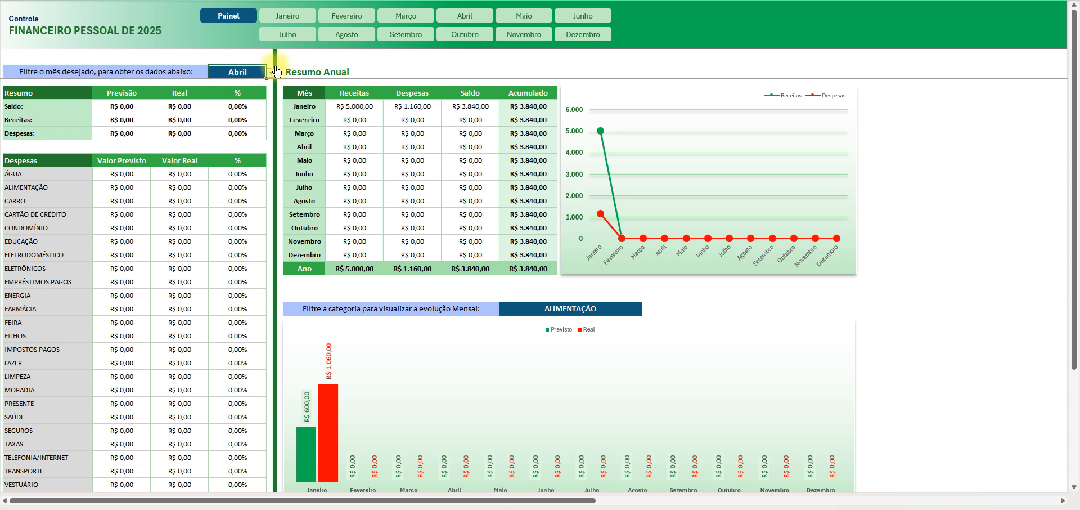
left_click(271, 73)
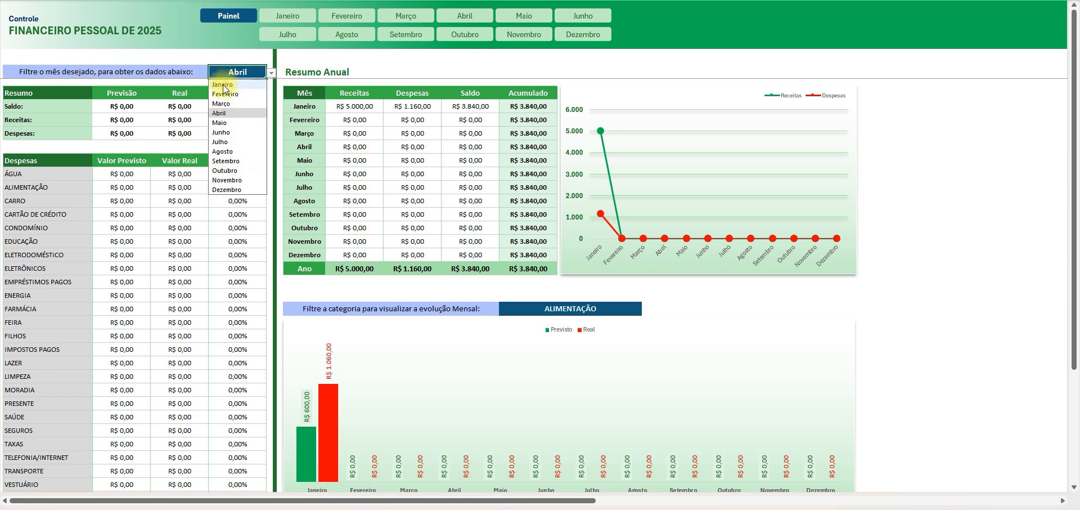
left_click(224, 85)
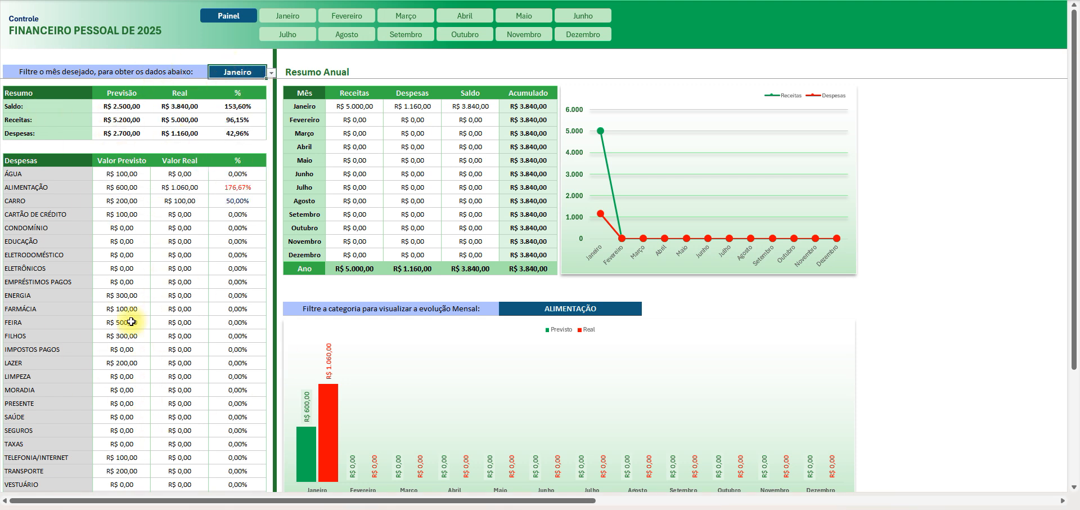
Step: Compare the Janeiro sheet with the Painel's Despesas, Receitas and Resumo tables for that month
left_click(284, 16)
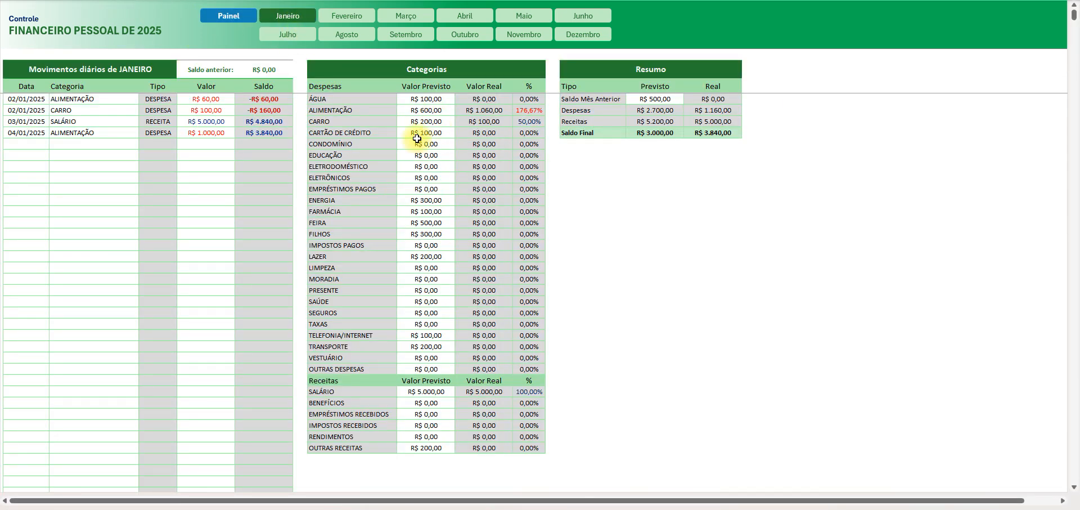
left_click(239, 17)
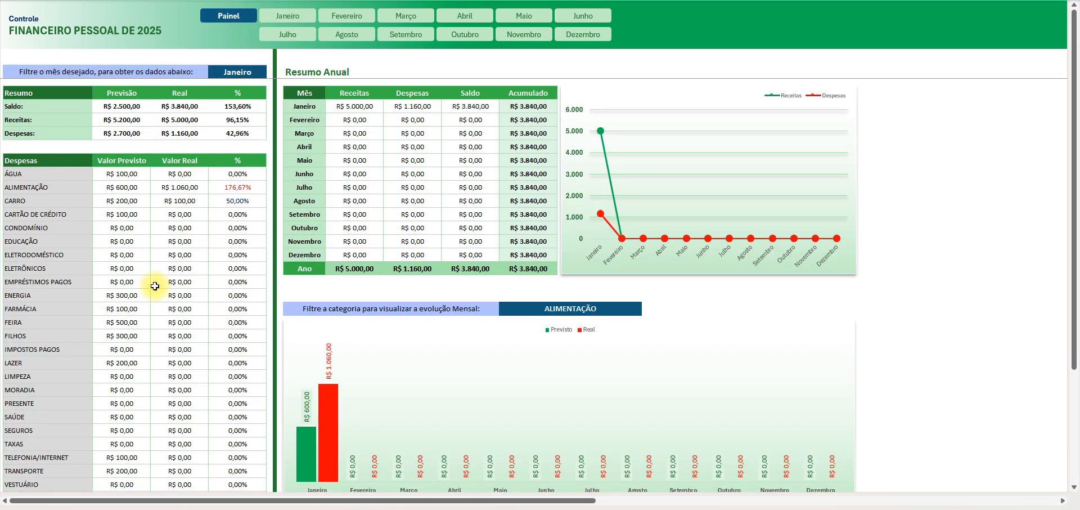
left_click(262, 72)
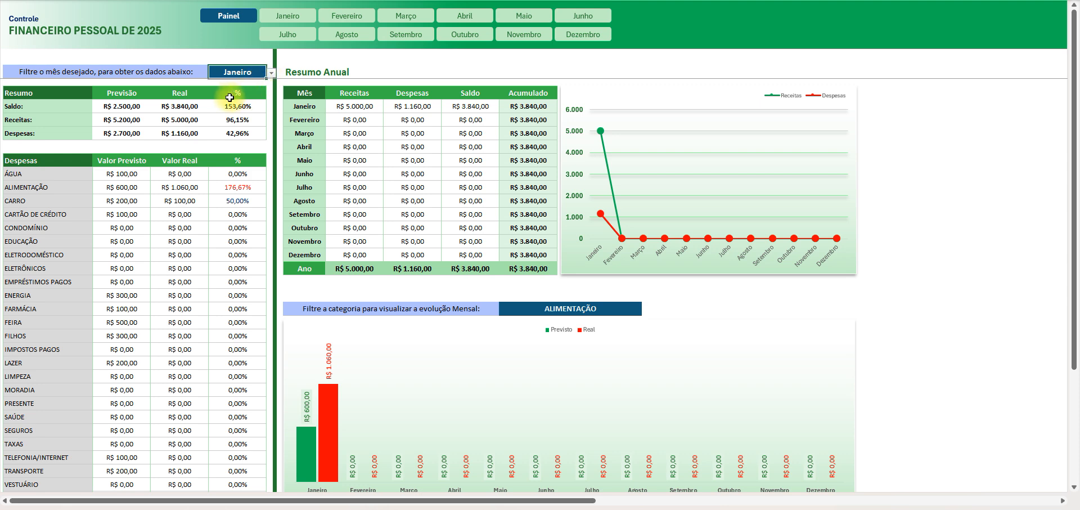
scroll(198, 254, "down", 6)
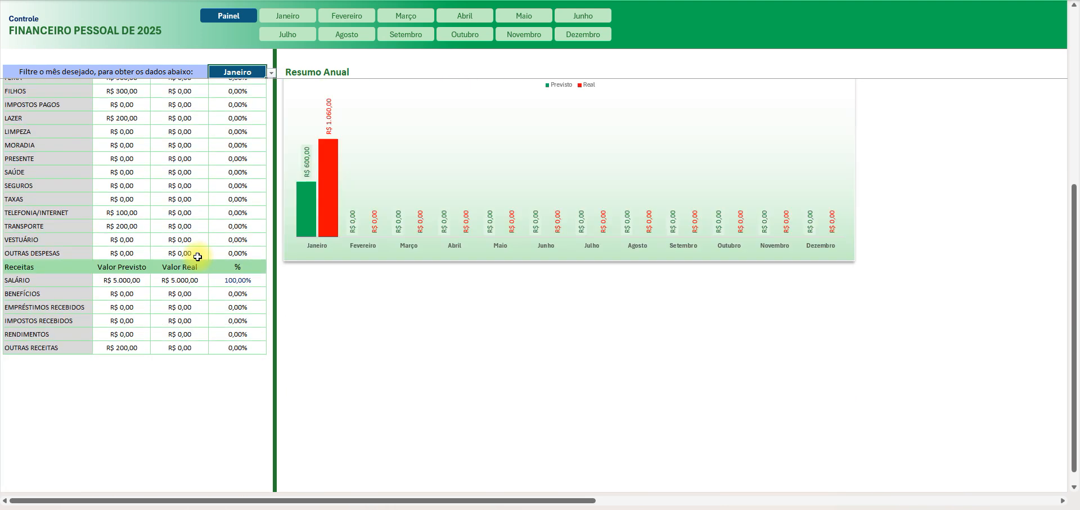
scroll(199, 254, "up", 6)
left_click_drag(49, 101, 233, 128)
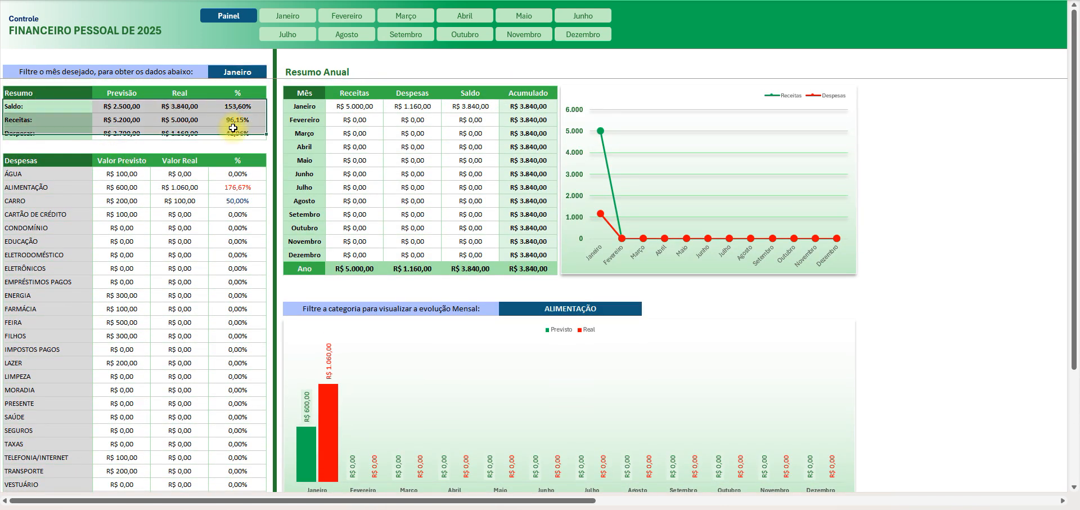
left_click(233, 120)
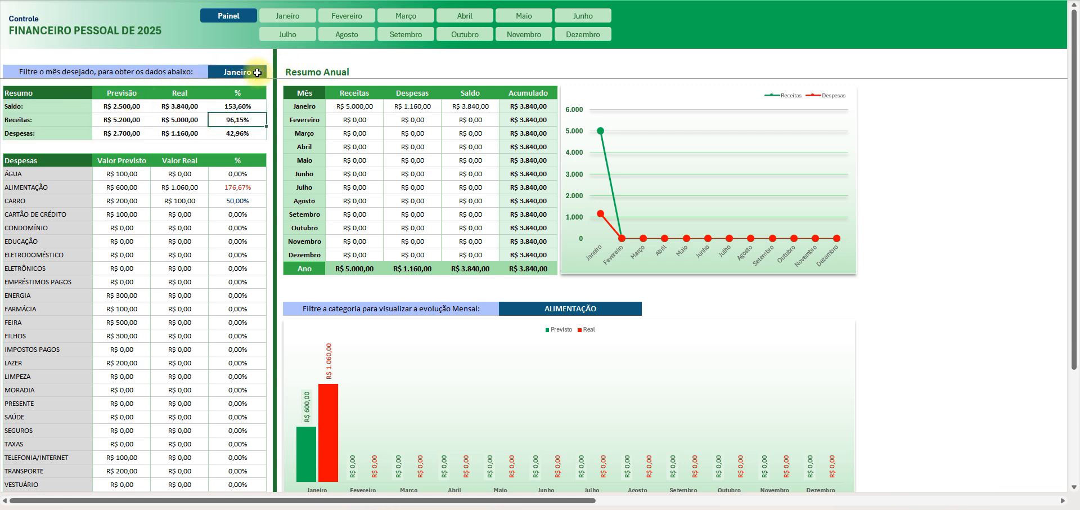
Step: Examine the Previsão values for Saldo, Receitas and Despesas in the Painel's Janeiro Resumo
left_click(241, 71)
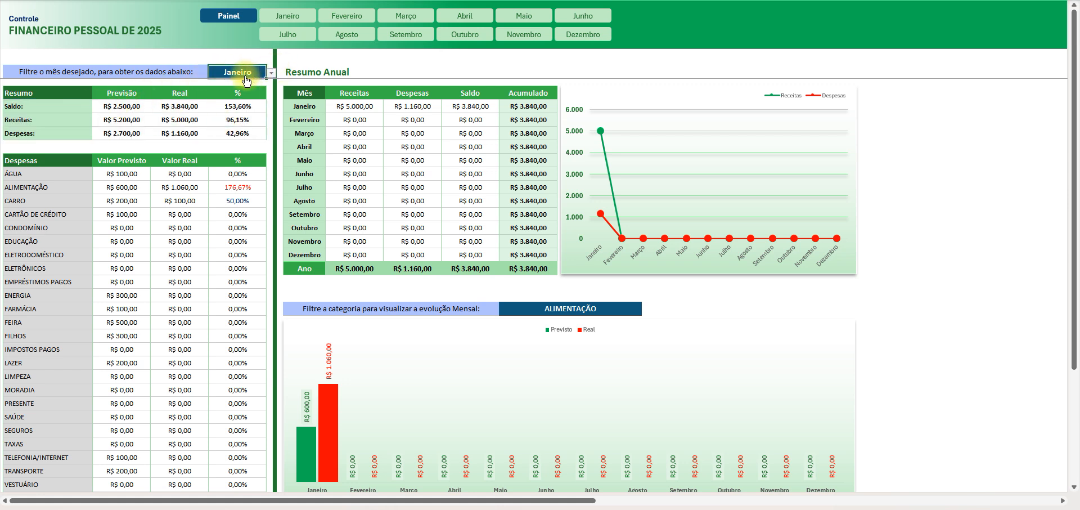
left_click(37, 108)
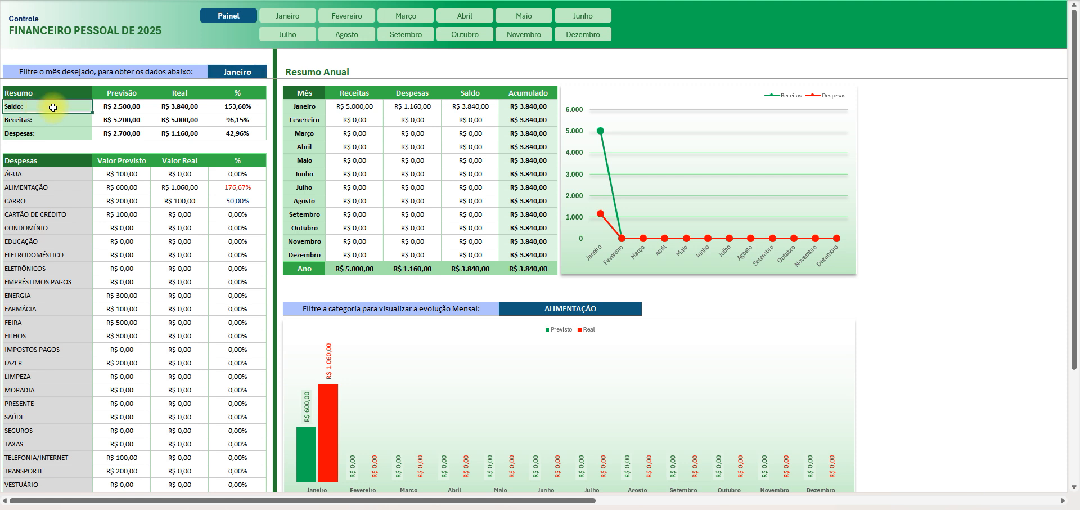
left_click(128, 109)
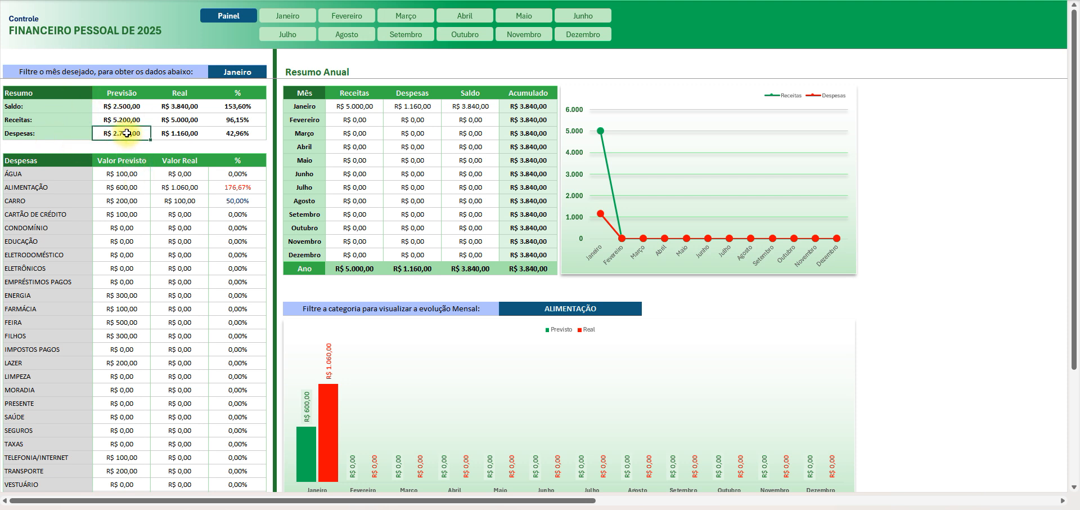
left_click_drag(60, 117, 84, 132)
left_click(544, 273)
left_click(115, 121)
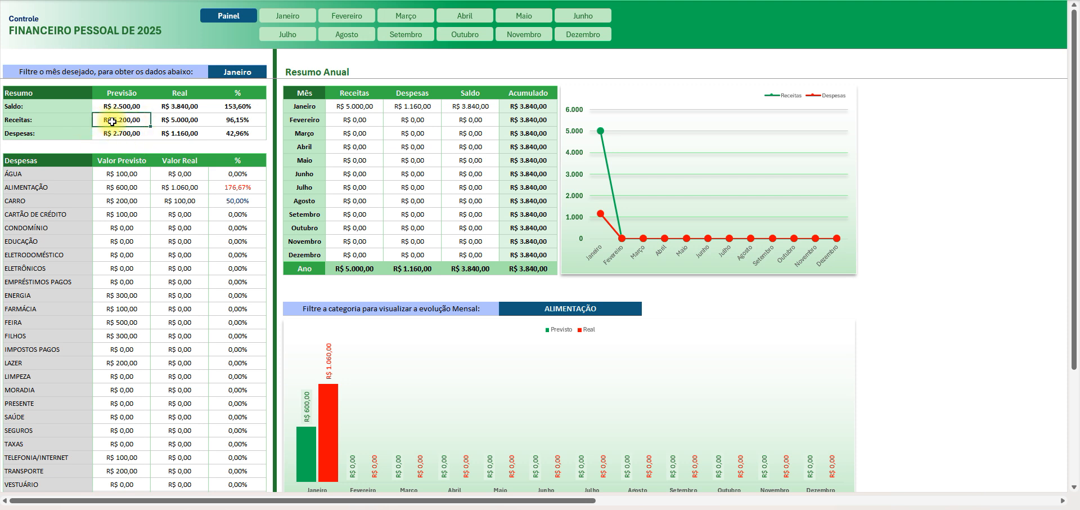
left_click(116, 132)
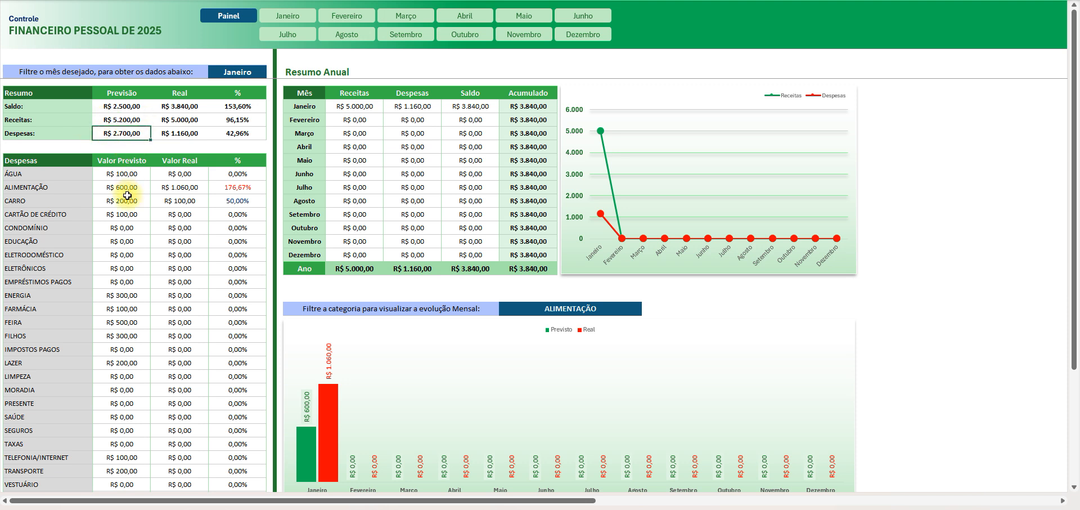
left_click(121, 109)
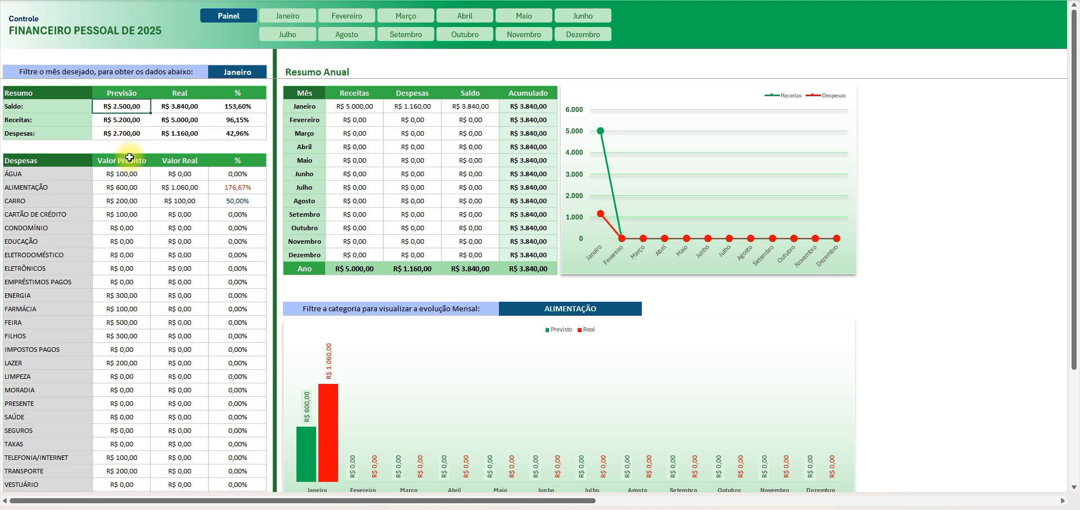
left_click(123, 120)
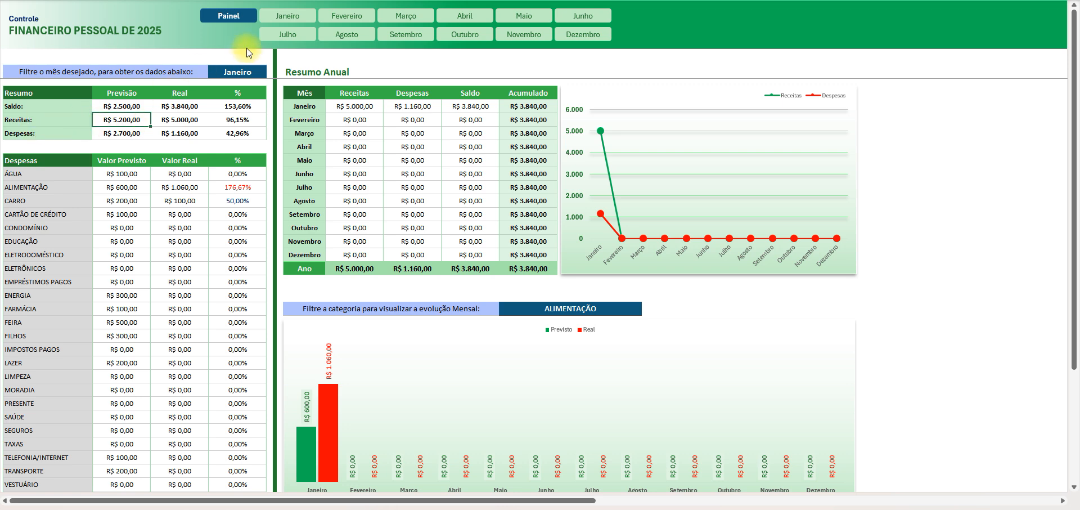
Step: Check the Janeiro sheet's planned Receitas total in Resumo against the Valor Previsto of the income categories
left_click(286, 17)
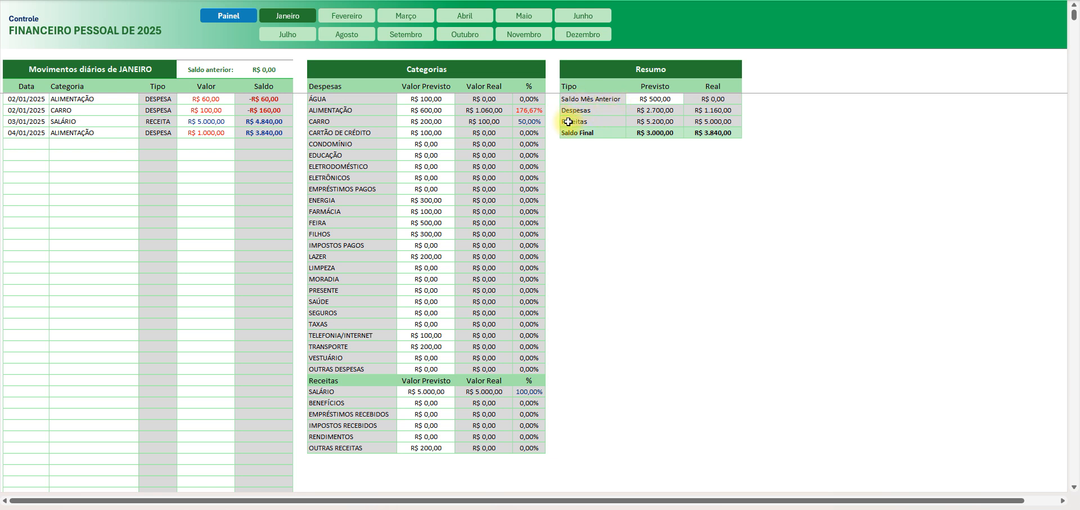
left_click(651, 121)
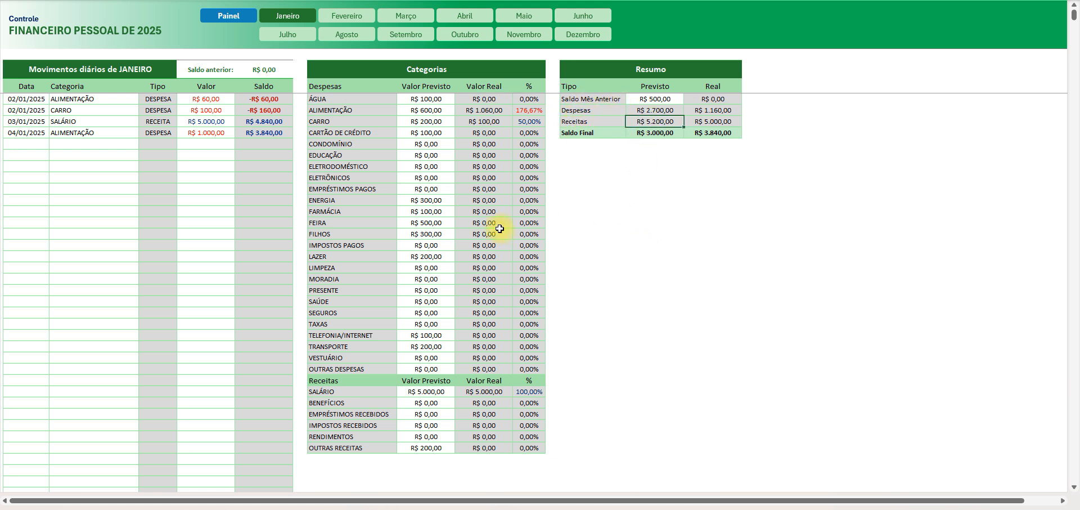
left_click_drag(432, 394, 426, 447)
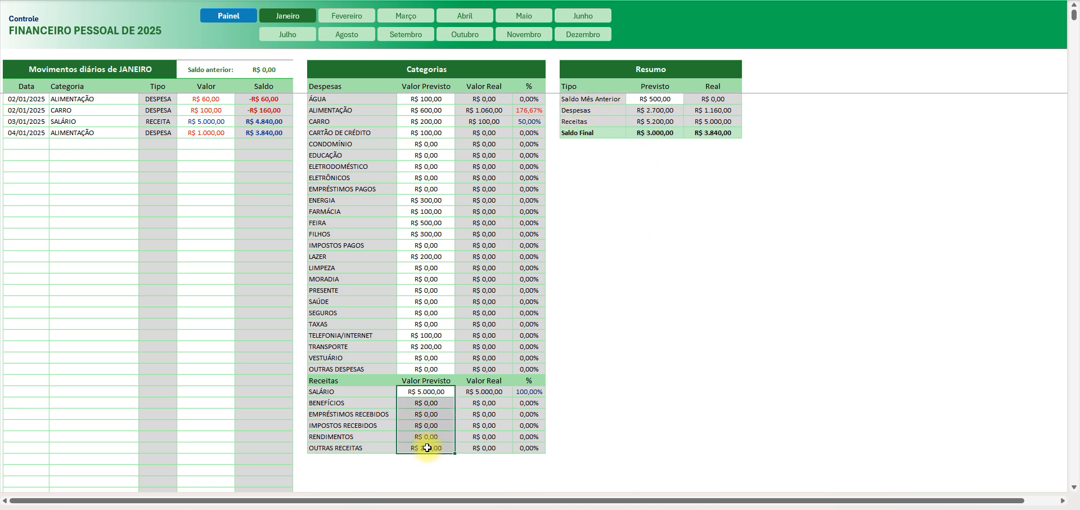
Step: Check the planned Despesas in the Painel's Resumo against the Valor Previsto of the expense categories on the Janeiro sheet
left_click(226, 29)
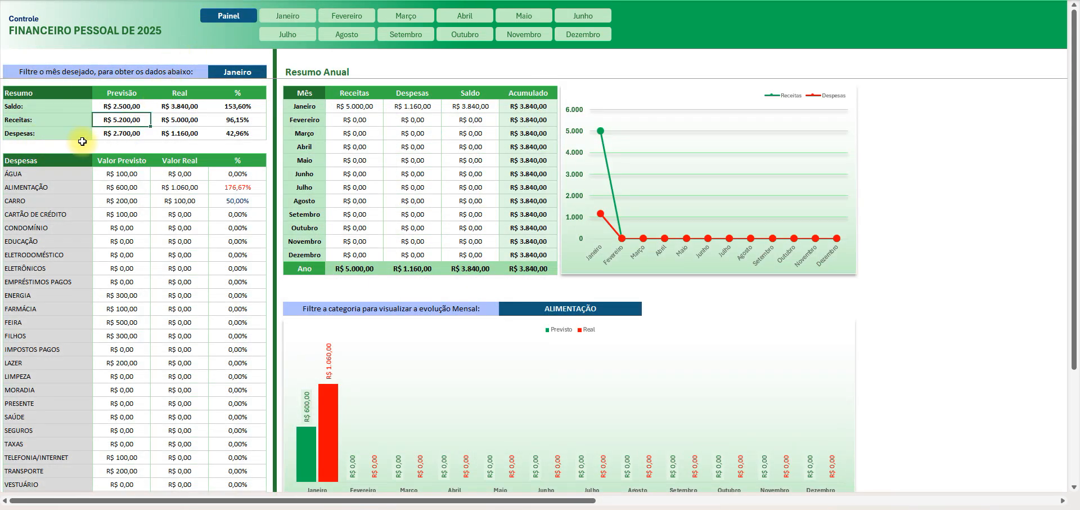
left_click(112, 134)
left_click(283, 21)
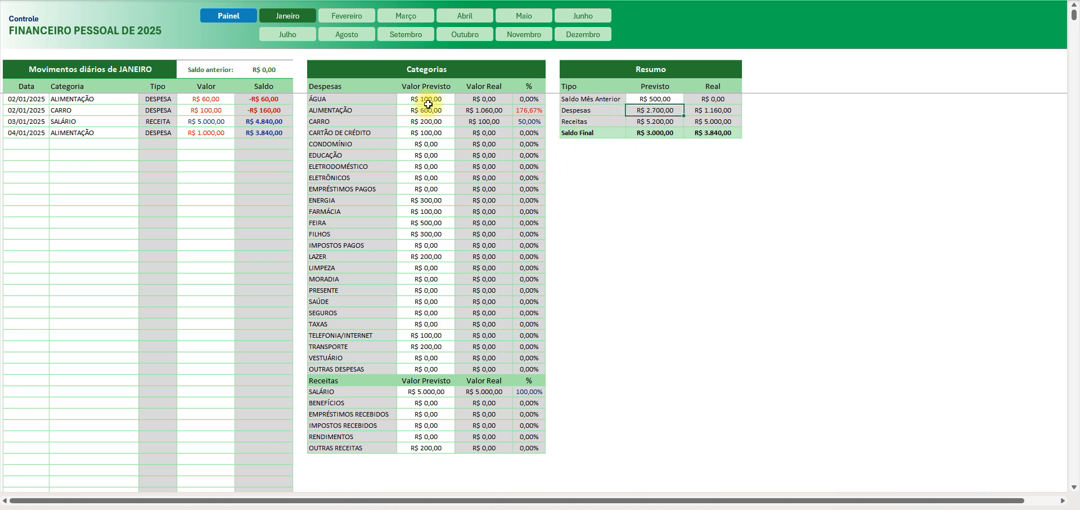
left_click_drag(426, 100, 426, 368)
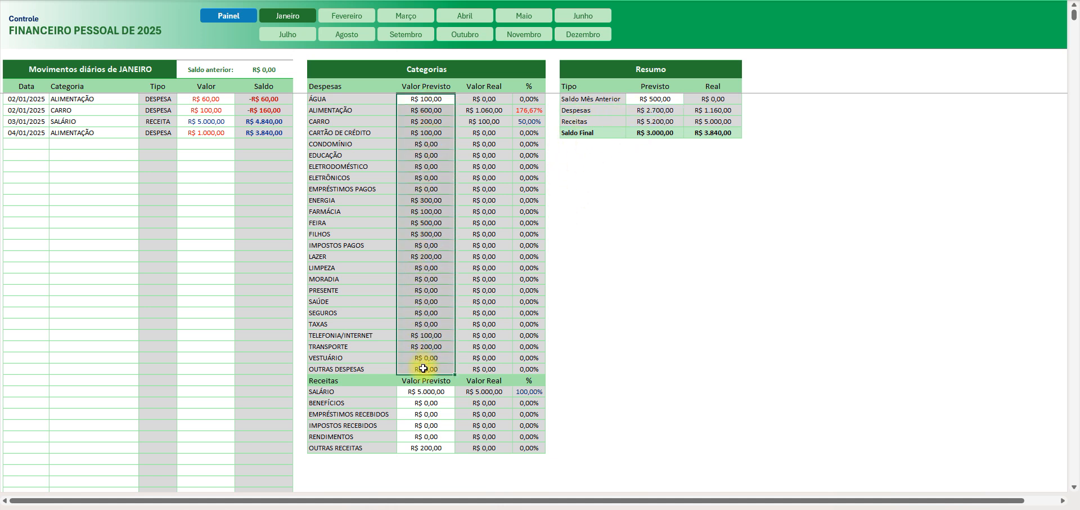
Step: Return to the Painel and examine the Previsão and Real values for Saldo, Receitas and Despesas in its Resumo
left_click(223, 16)
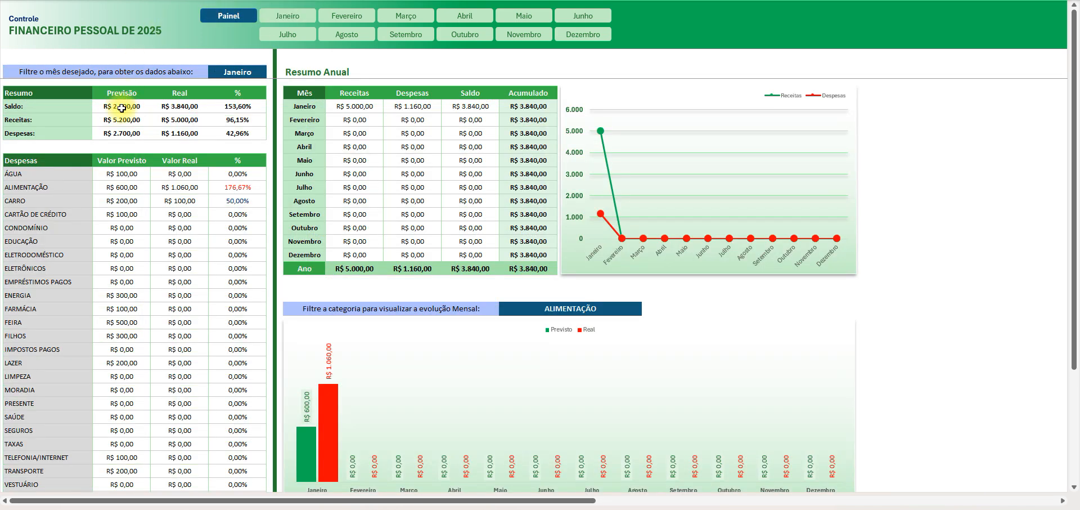
left_click(122, 119)
left_click(130, 135)
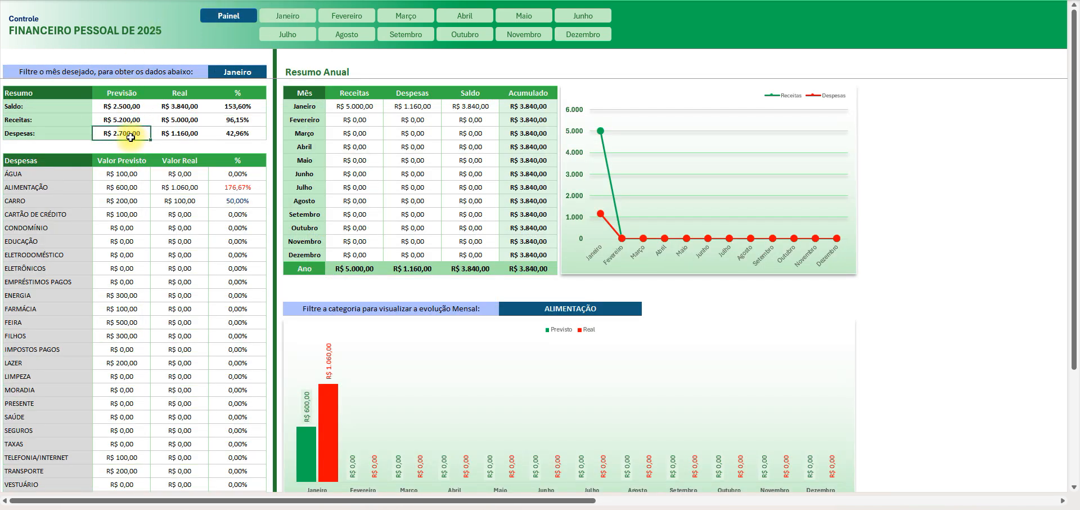
left_click(123, 106)
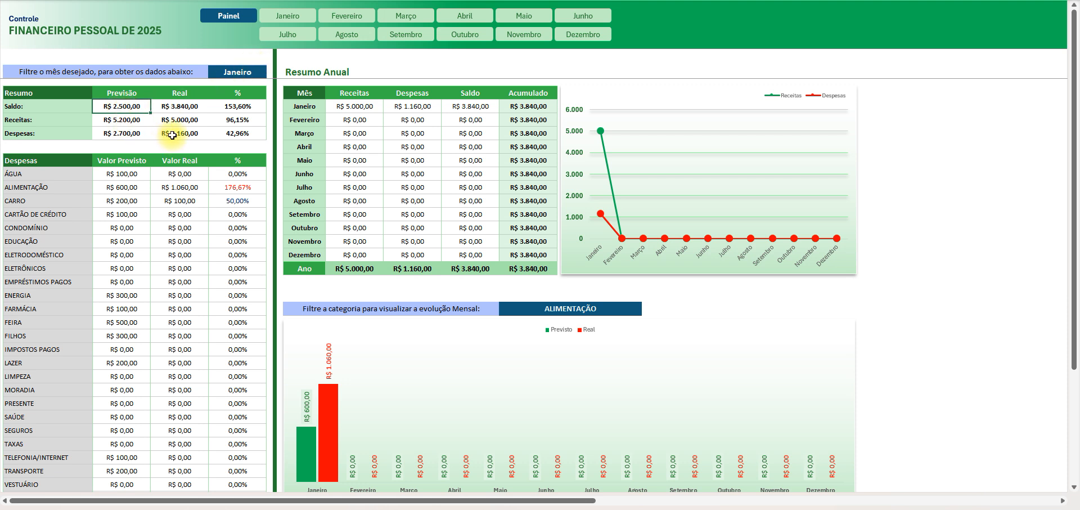
left_click(184, 118)
left_click(184, 107)
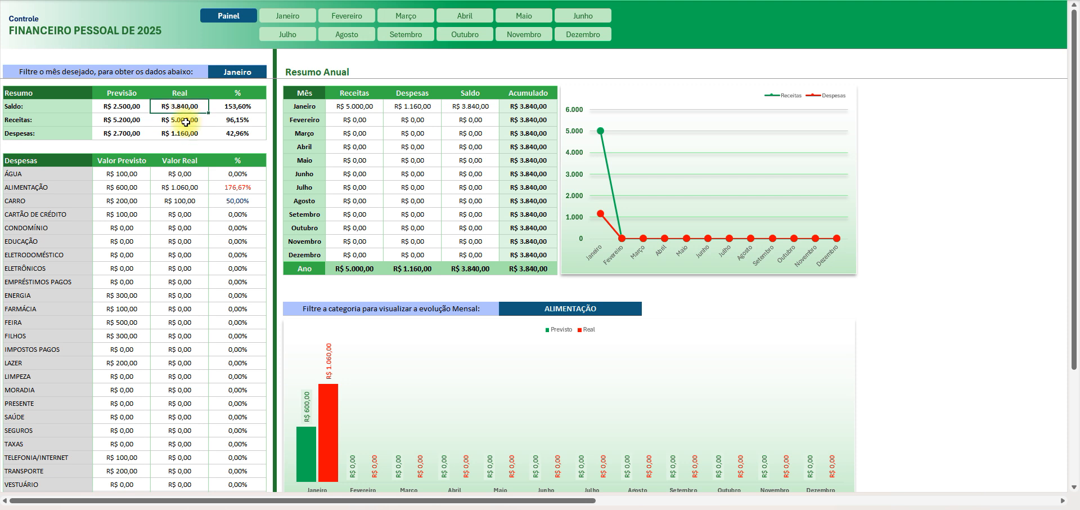
left_click(186, 131)
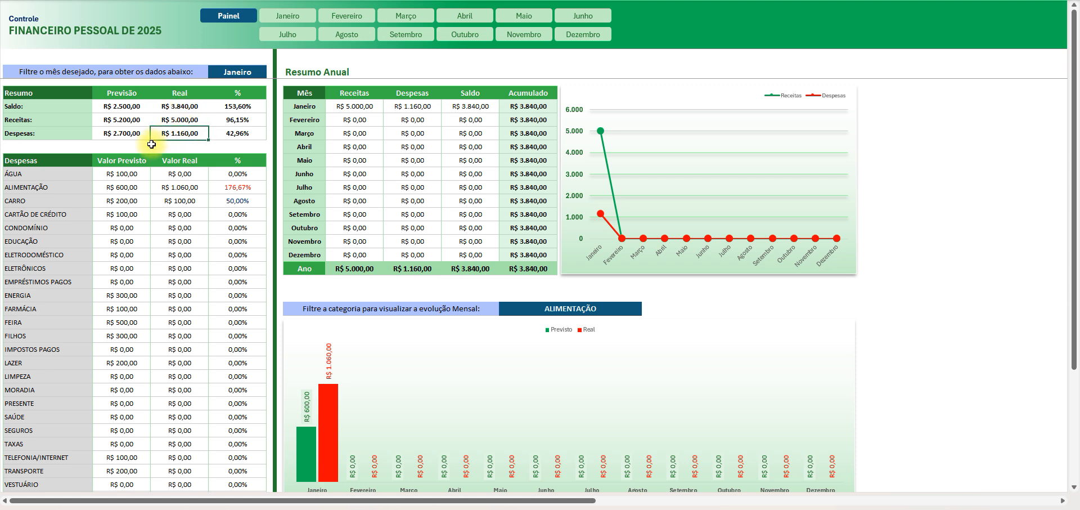
left_click(48, 122)
left_click(174, 120)
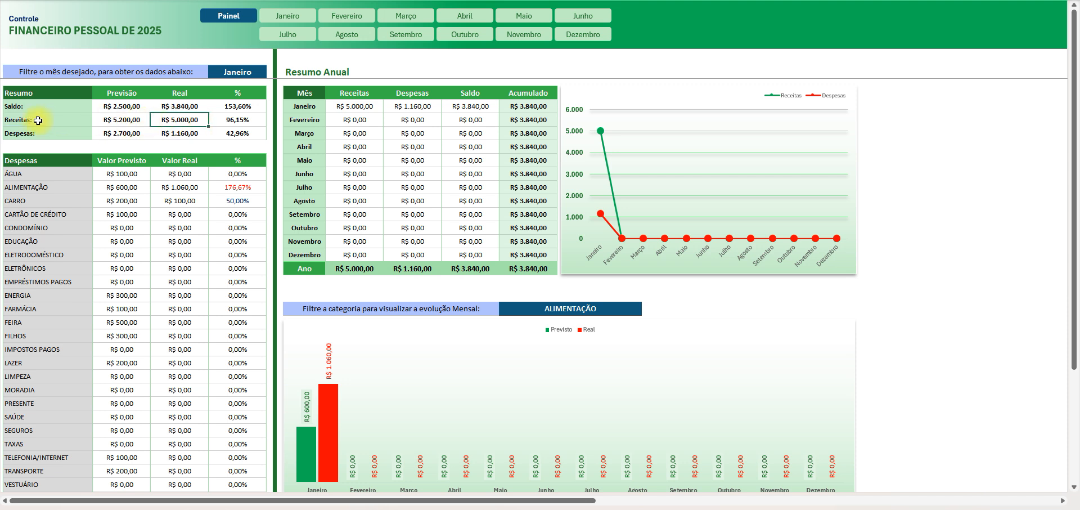
Step: Trace the Painel's Real value for Receitas to the SALÁRIO movement on the Janeiro sheet
left_click(293, 23)
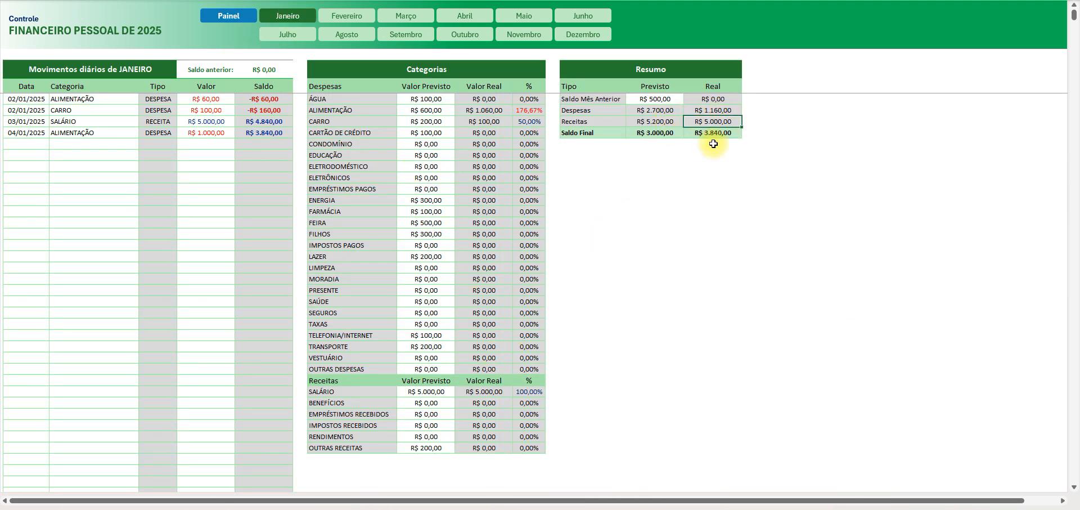
left_click(193, 120)
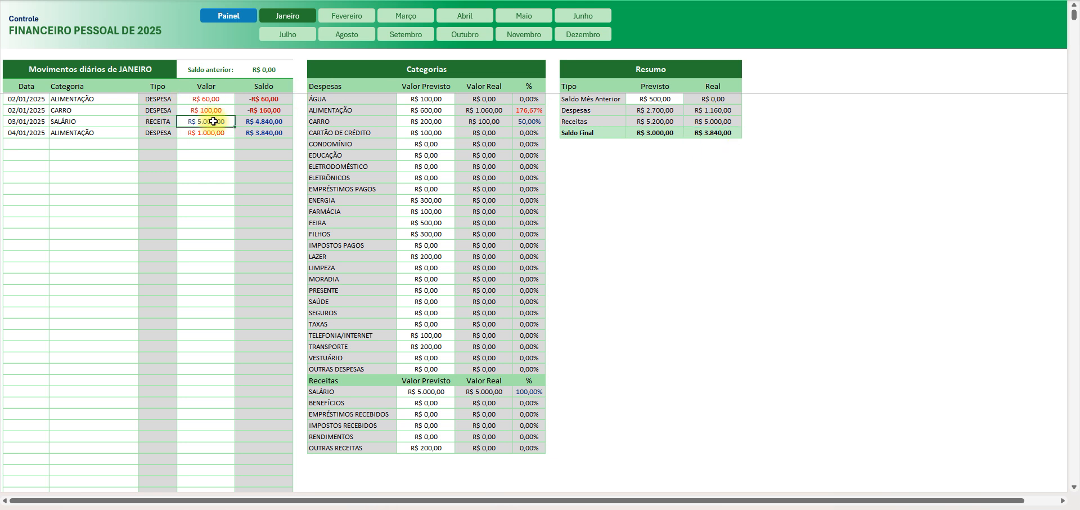
left_click_drag(28, 121, 271, 123)
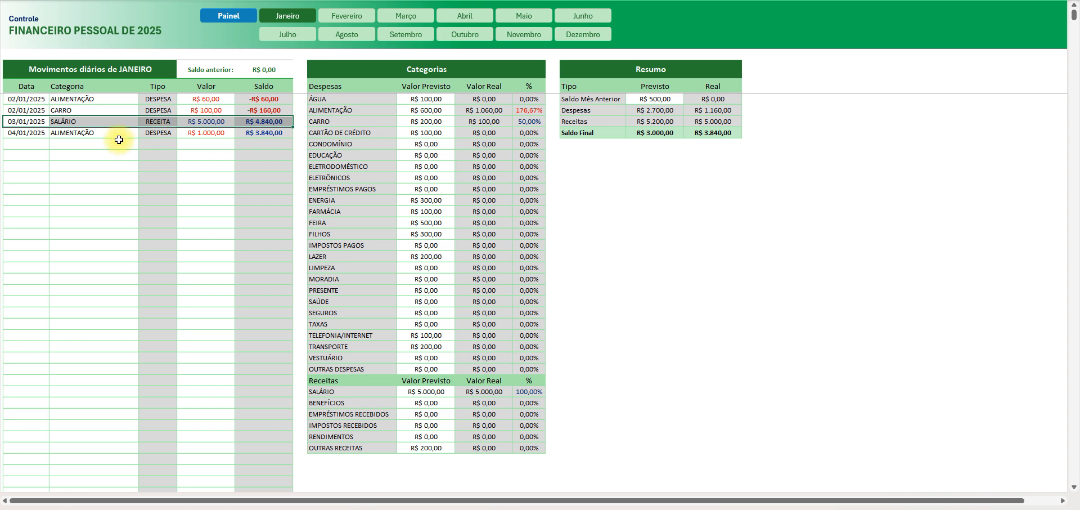
left_click(269, 120)
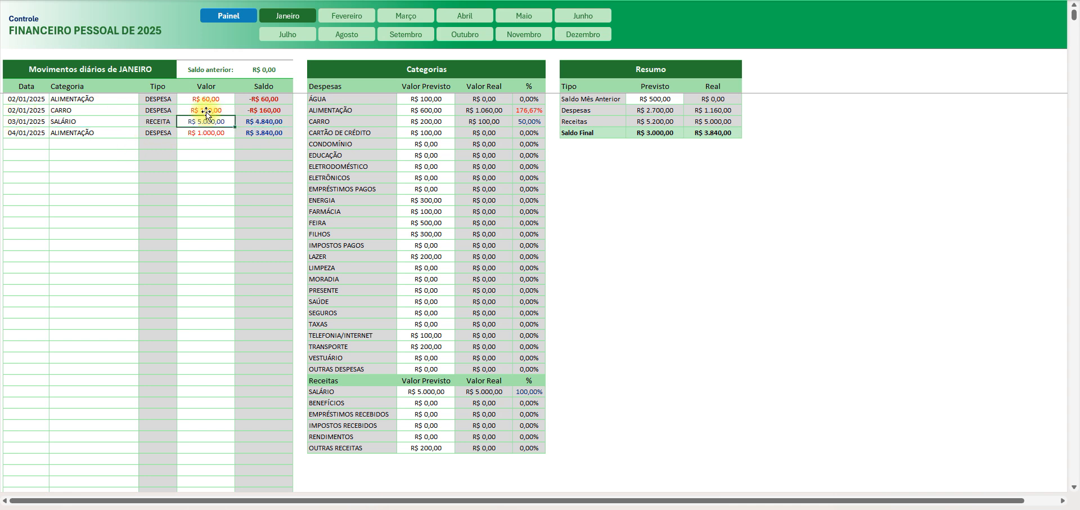
left_click(240, 15)
left_click(189, 121)
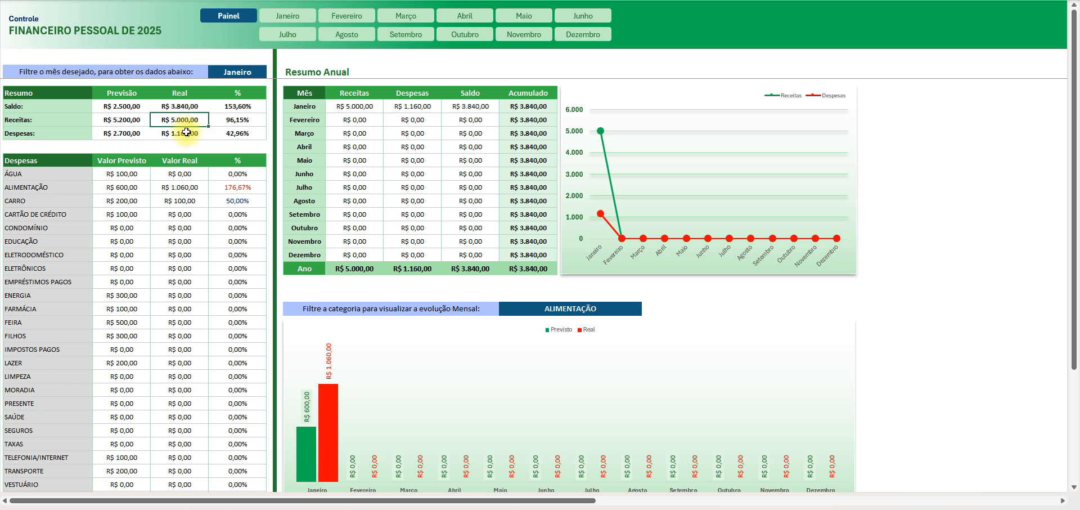
Step: Compare the Painel's Real value for Despesas with the expense categories' Valor Real and the Resumo on the Janeiro sheet
left_click(116, 135)
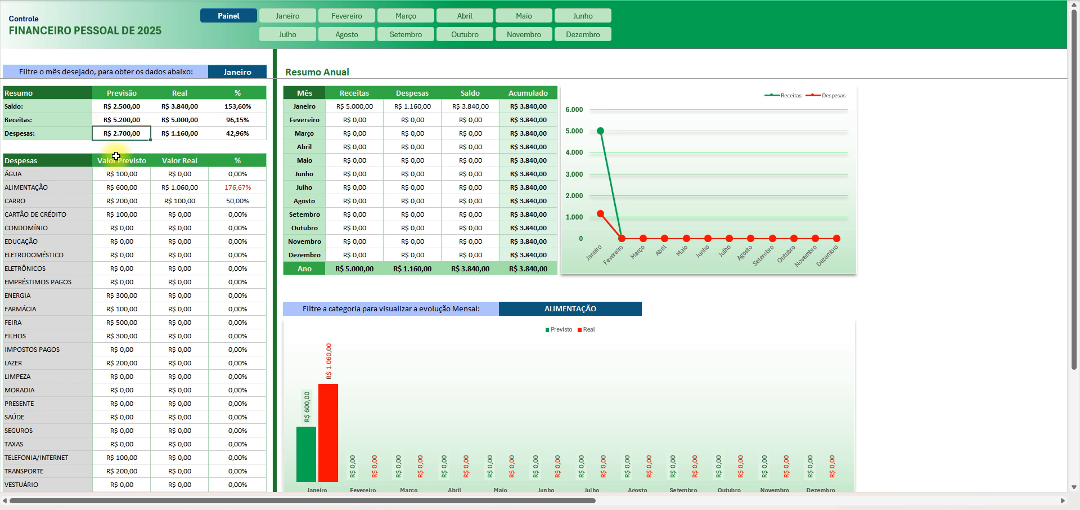
left_click(180, 134)
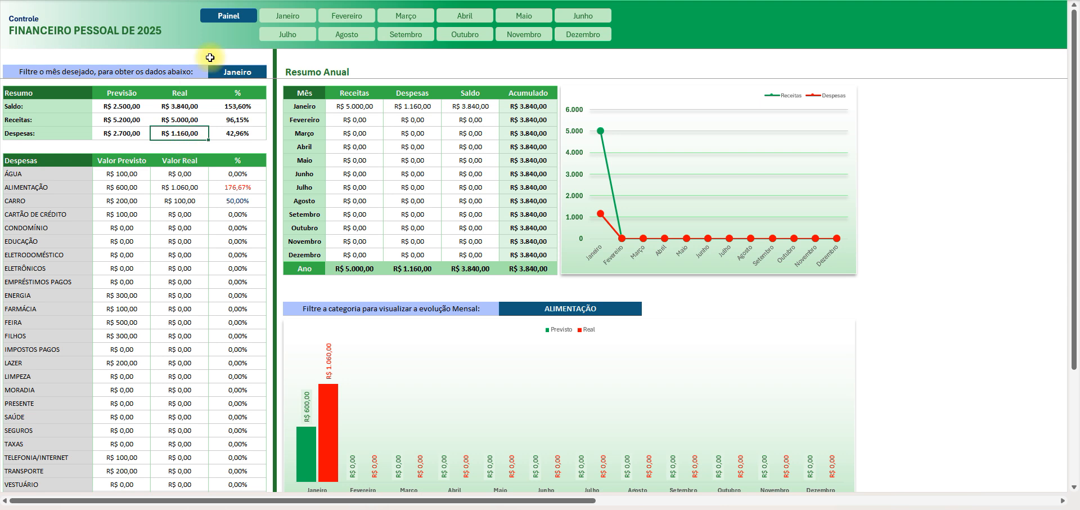
left_click(298, 15)
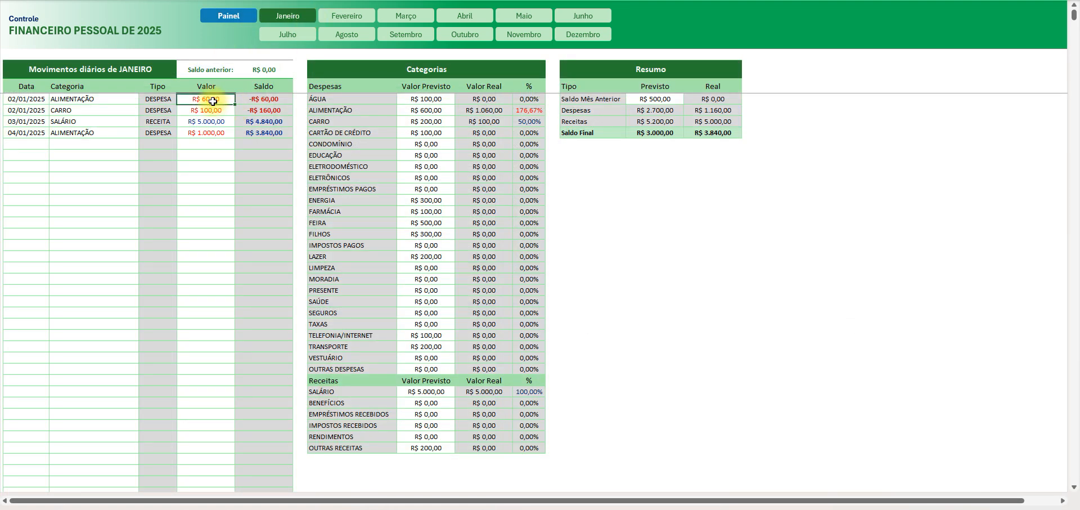
left_click_drag(483, 99, 489, 336)
left_click(713, 110)
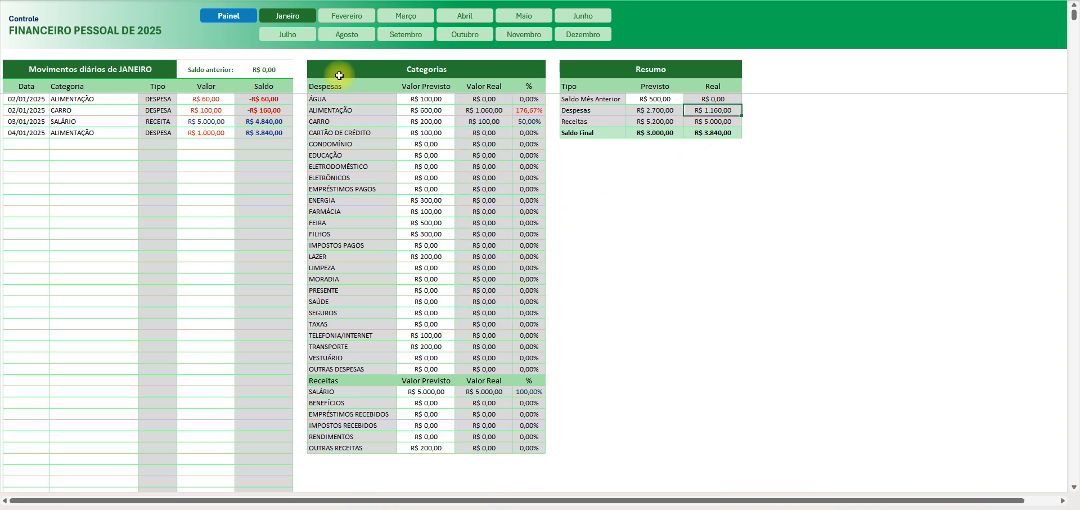
Step: Return to the Painel and examine the Resumo's % column, relating the Saldo percentage to its Previsão and Real values
left_click(237, 17)
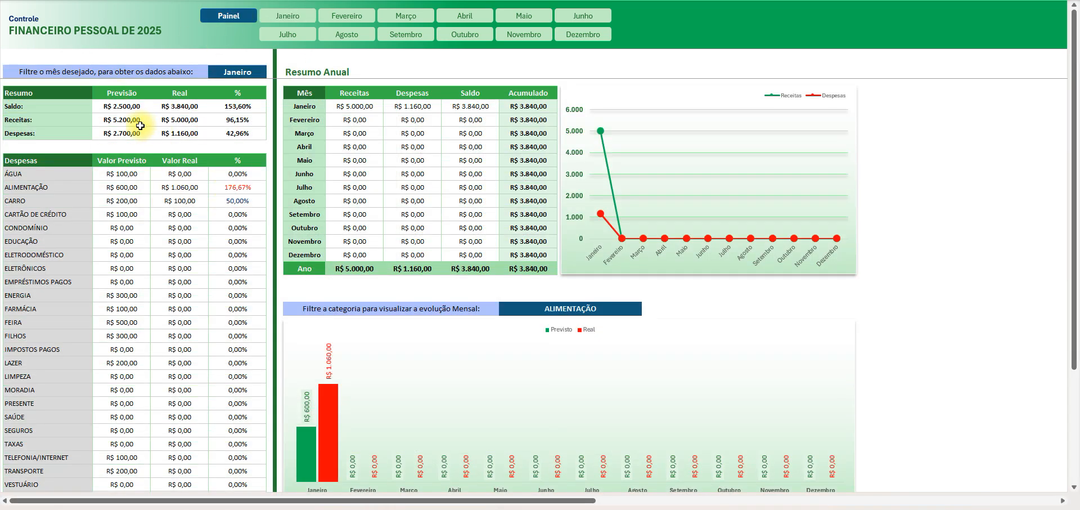
left_click_drag(246, 107, 245, 136)
left_click(242, 115)
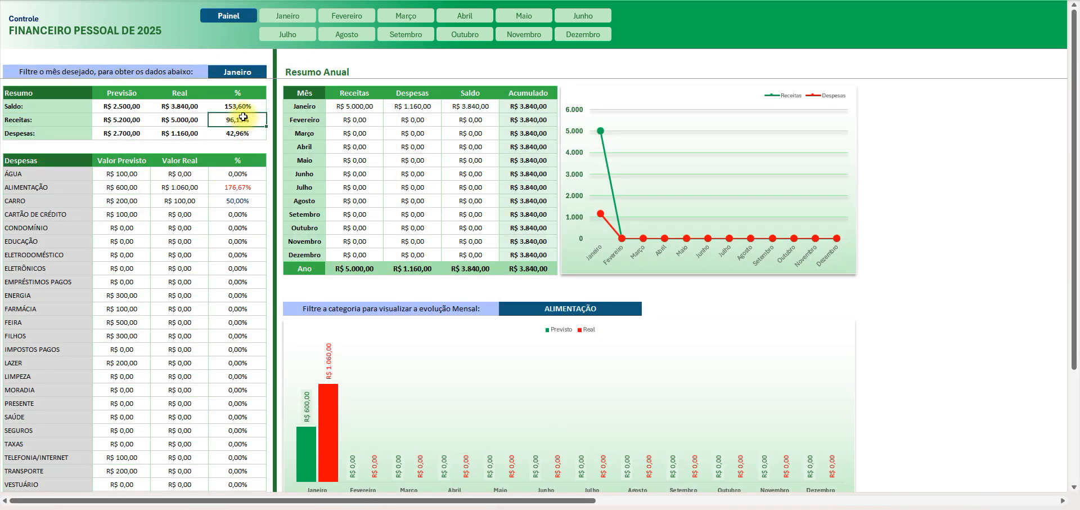
left_click(237, 106)
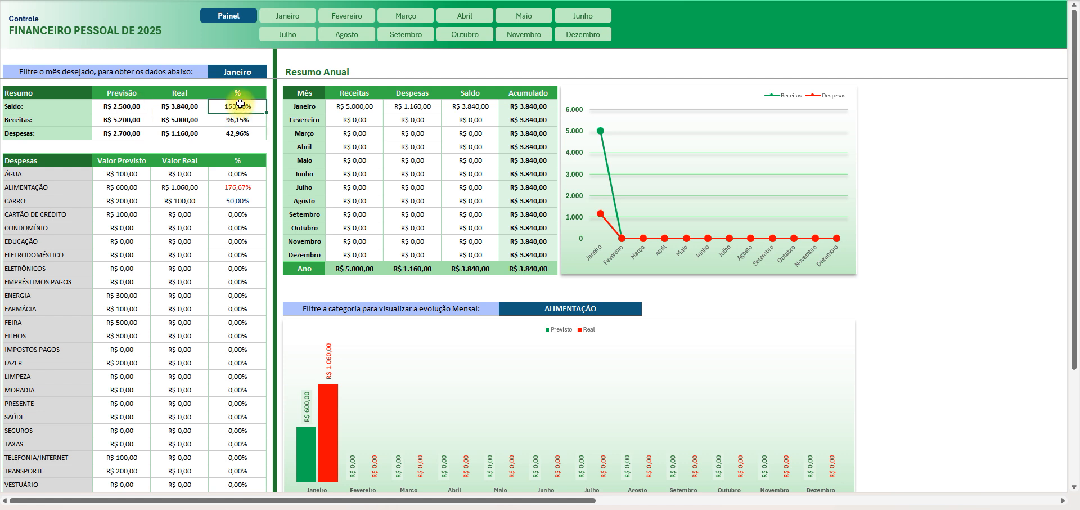
left_click(125, 109)
left_click(180, 106)
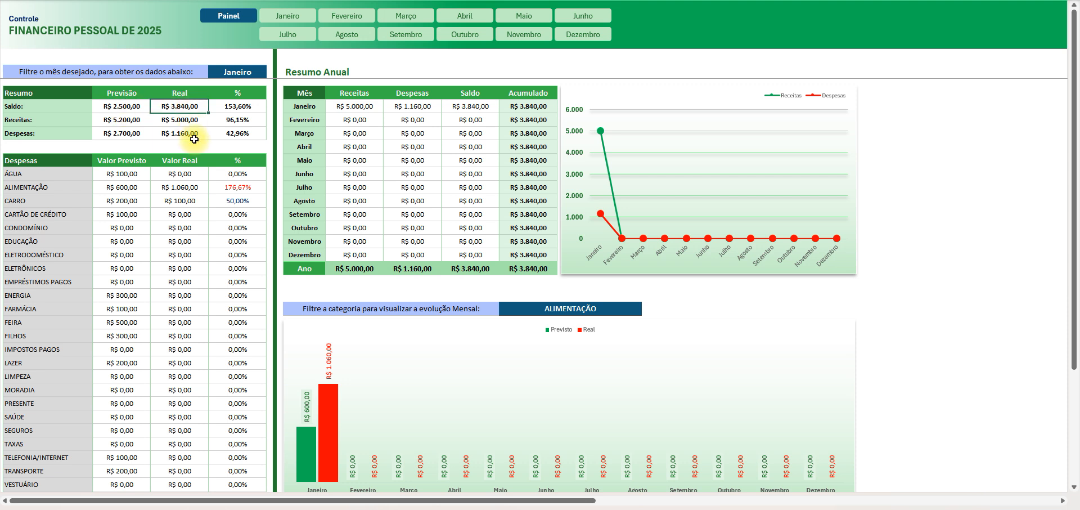
left_click(242, 112)
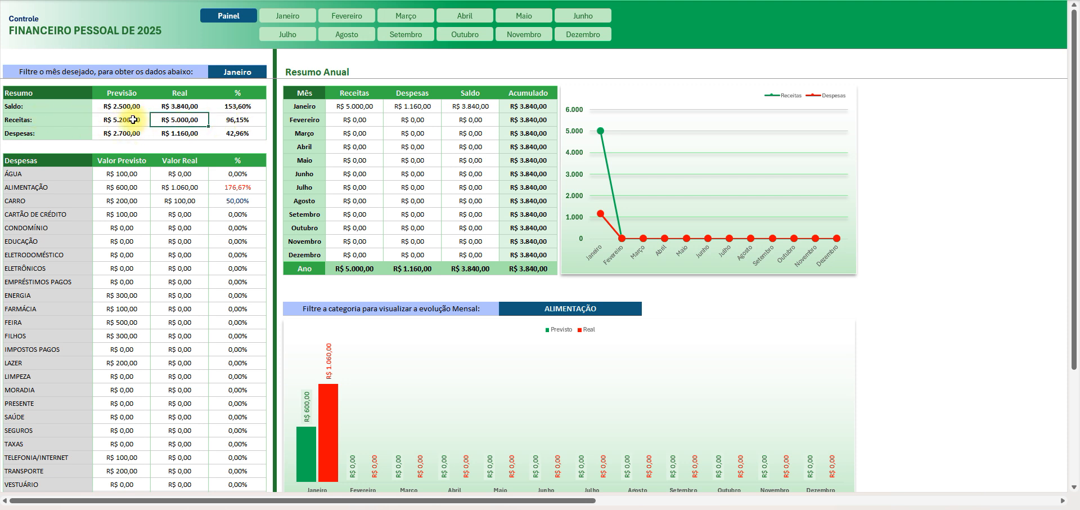
Step: Compare the Previsão and Real values for Receitas with their percentage in the Painel's Resumo
left_click(130, 119)
left_click(125, 121)
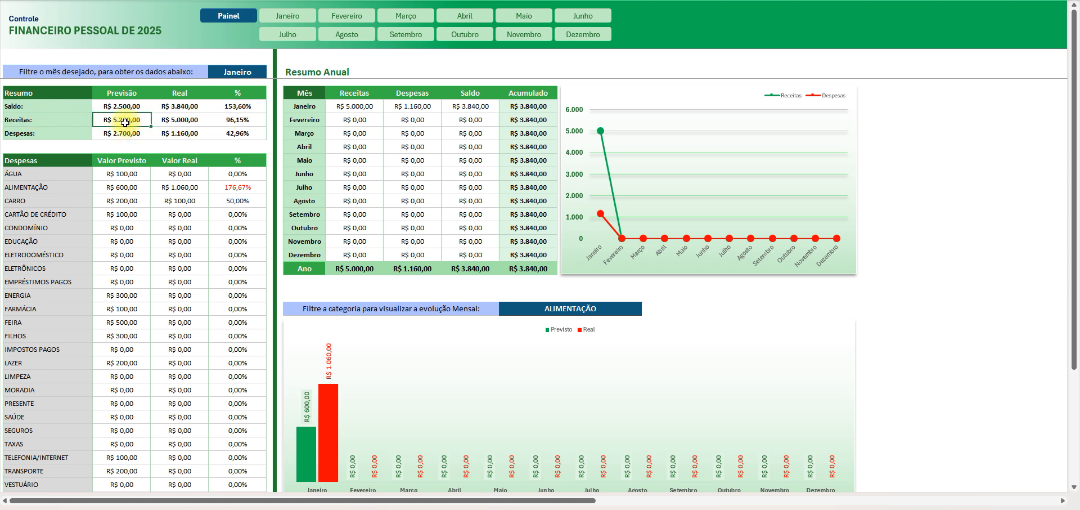
left_click(184, 120)
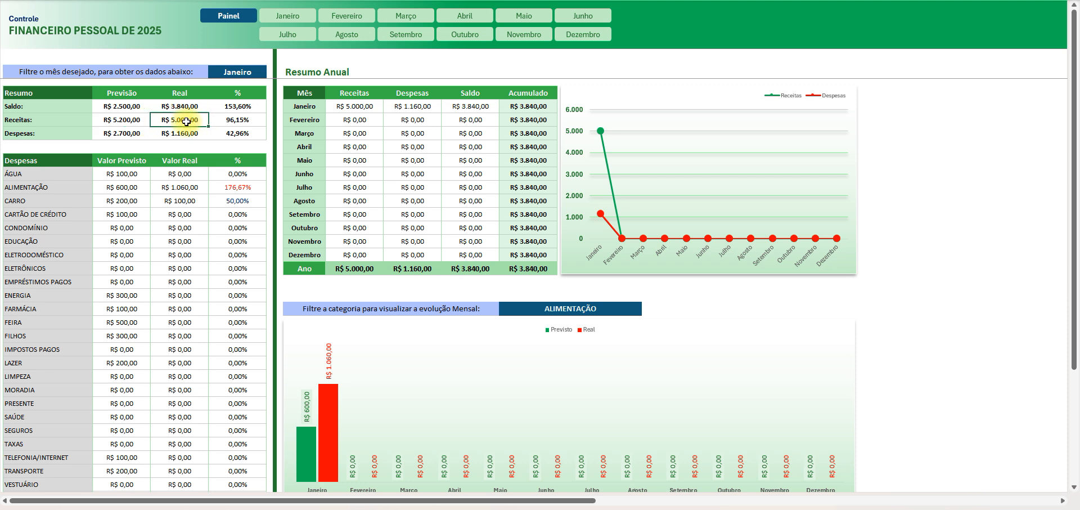
left_click(228, 123)
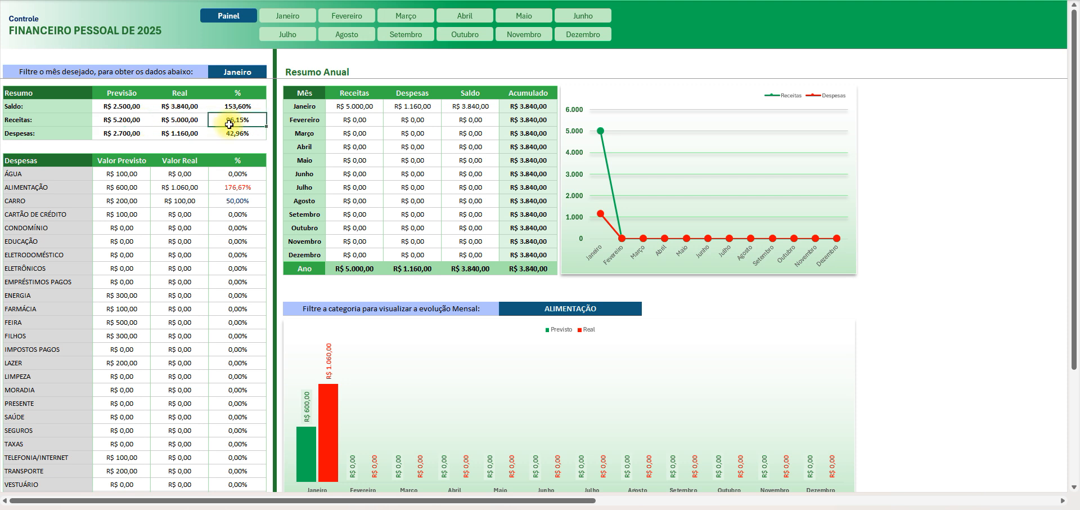
Step: Check the Despesas percentage in the Painel's Resumo against its planned and real values, then review both value columns
left_click(225, 131)
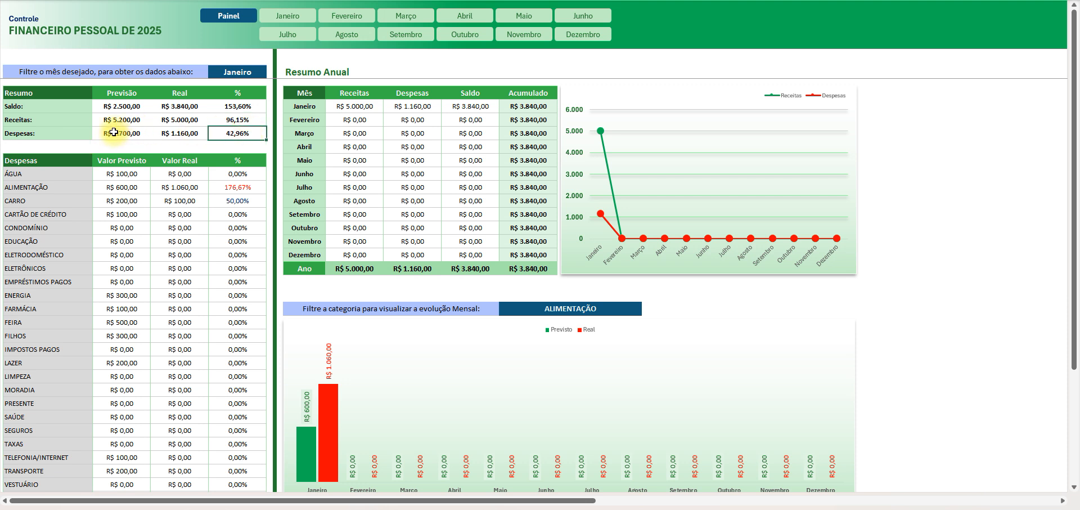
left_click(180, 132)
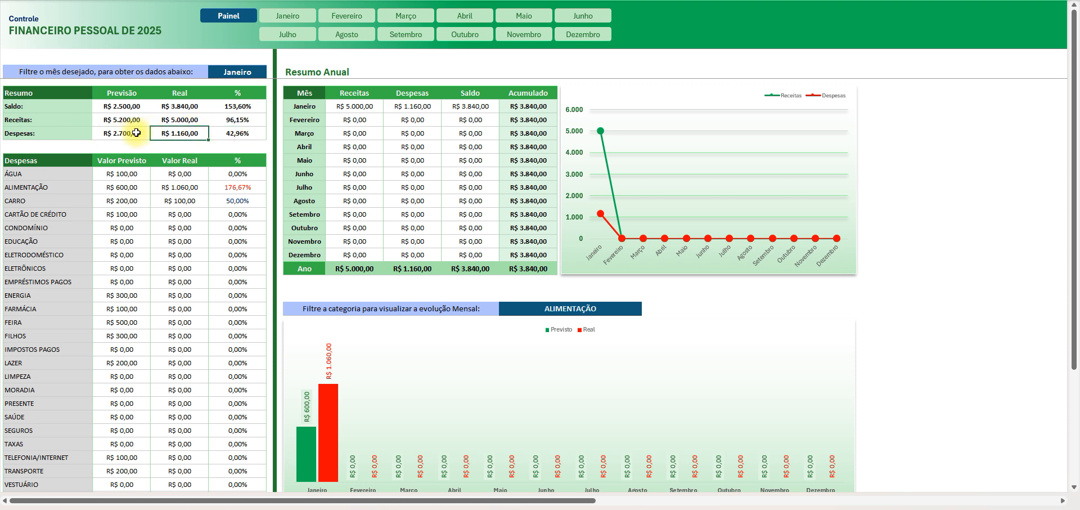
left_click(136, 132)
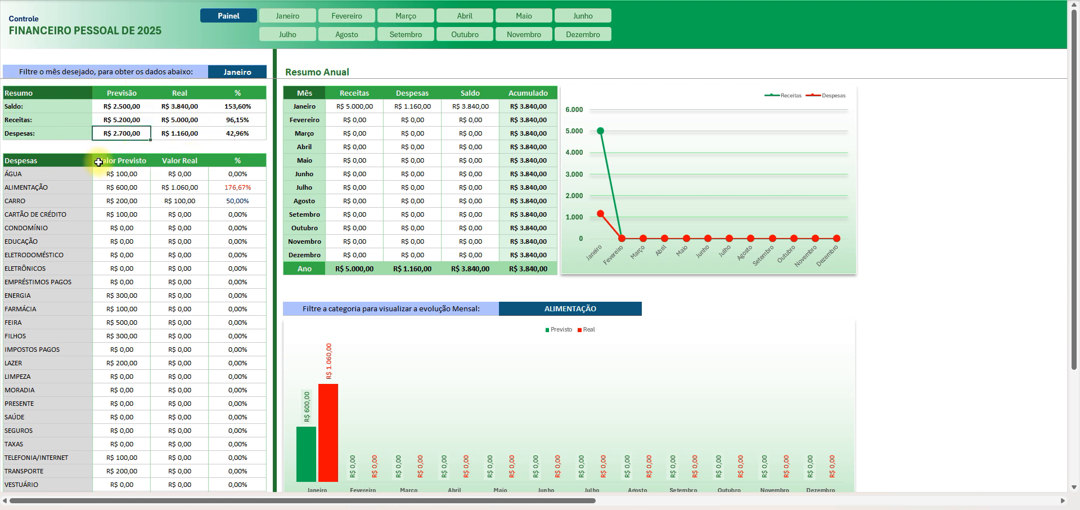
left_click_drag(130, 95, 130, 137)
left_click_drag(174, 94, 181, 134)
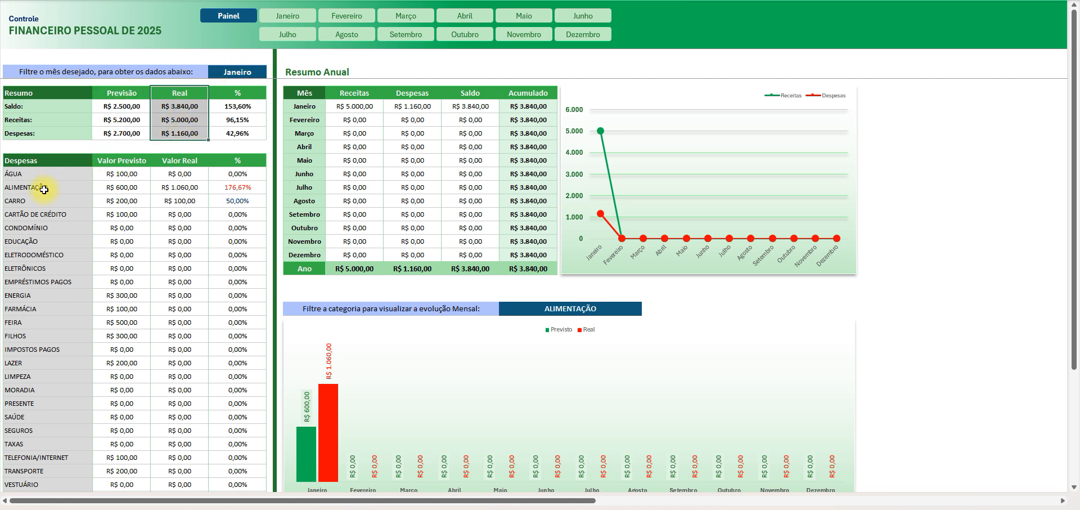
Step: Examine the Painel's Despesas table by category, covering the Valor Previsto, Valor Real and % columns
left_click_drag(39, 173, 240, 385)
left_click(228, 310)
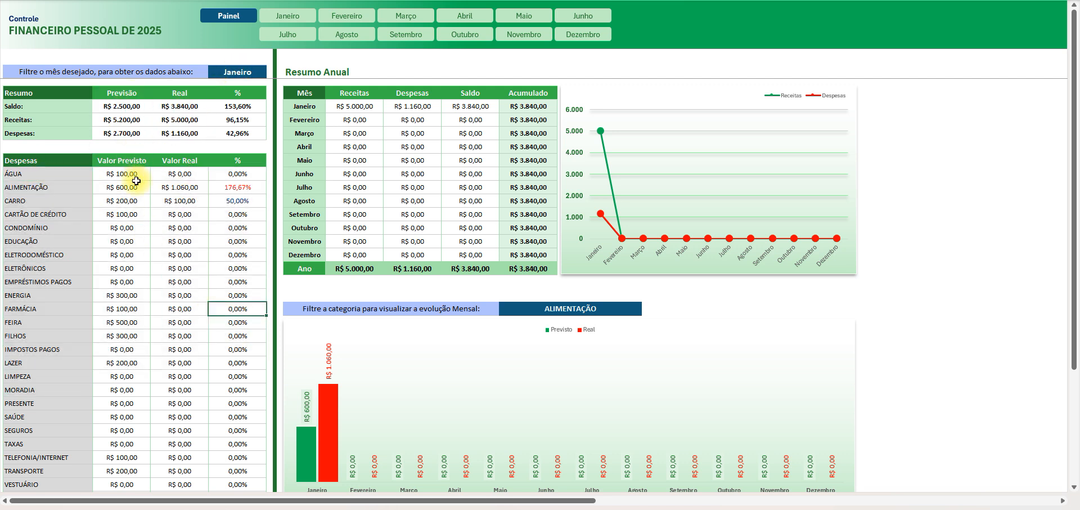
left_click_drag(124, 176, 142, 459)
left_click(130, 279)
left_click_drag(129, 176, 114, 280)
left_click_drag(48, 200, 51, 350)
left_click(113, 271)
left_click_drag(181, 175, 186, 376)
left_click_drag(241, 176, 250, 376)
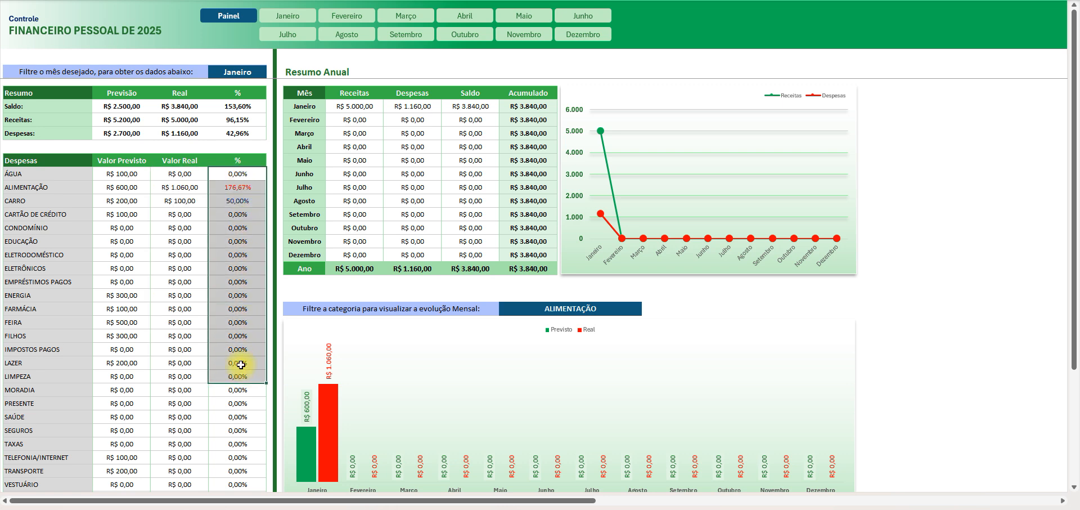
left_click(247, 362)
Step: Review the planned and real values in the lower part of the Painel's monthly category tables
scroll(248, 362, "down", 5)
left_click_drag(117, 341, 125, 396)
left_click_drag(176, 359, 177, 366)
left_click(177, 358)
scroll(178, 321, "up", 5)
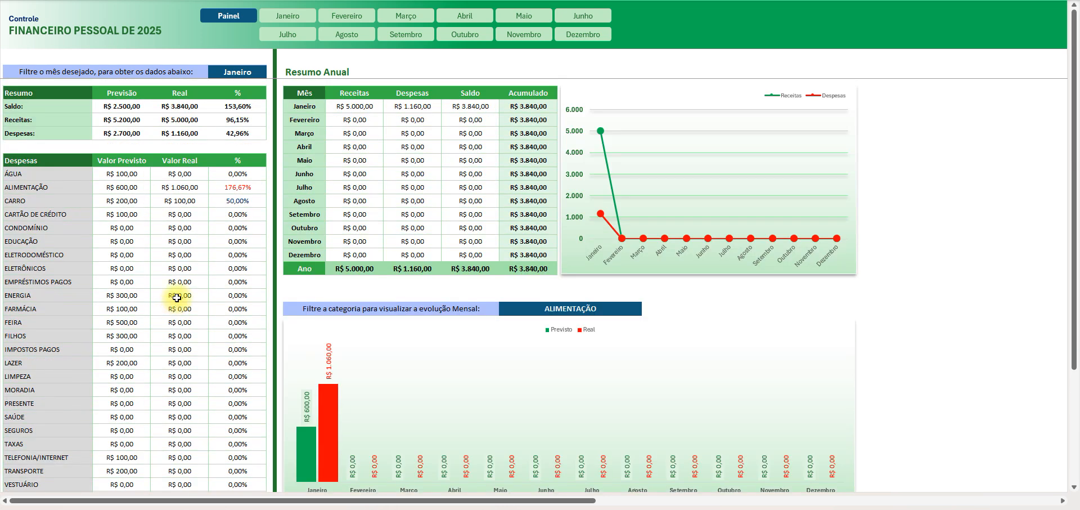
Step: Filter the Painel's monthly data by Fevereiro
left_click(257, 72)
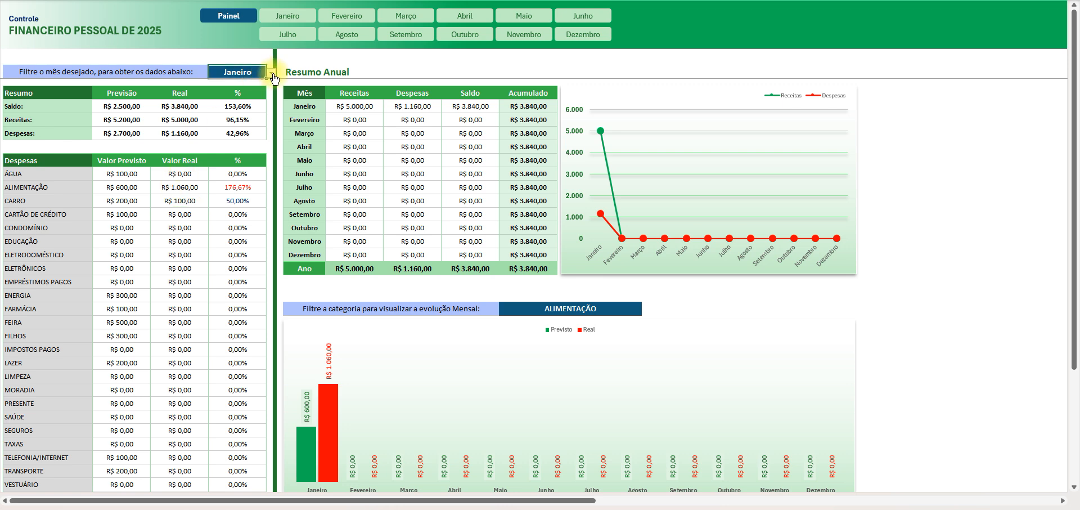
left_click(272, 73)
left_click(224, 90)
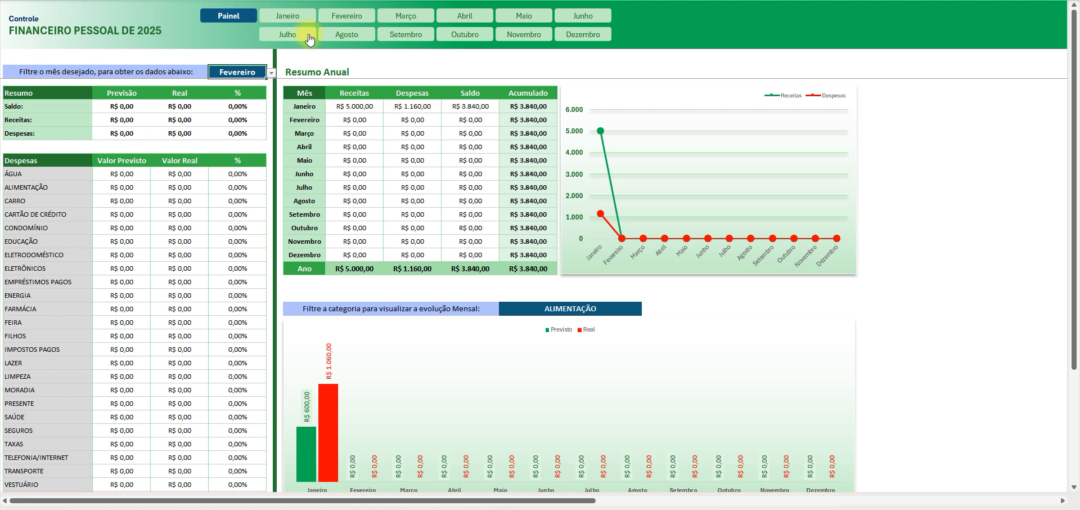
Step: Look over the Fevereiro sheet, then return to the Painel's Fevereiro data and Resumo Anual
left_click(340, 25)
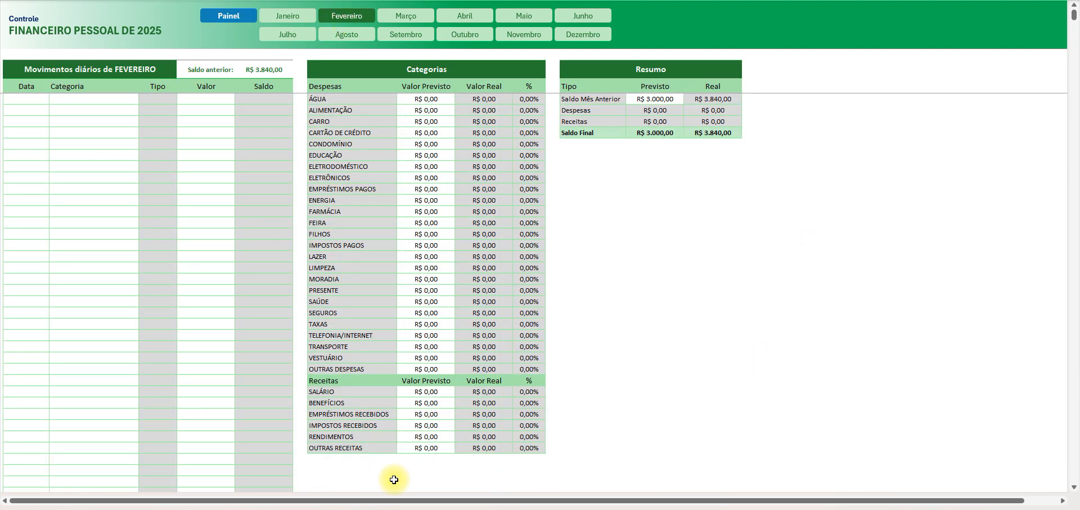
left_click(228, 16)
left_click(245, 78)
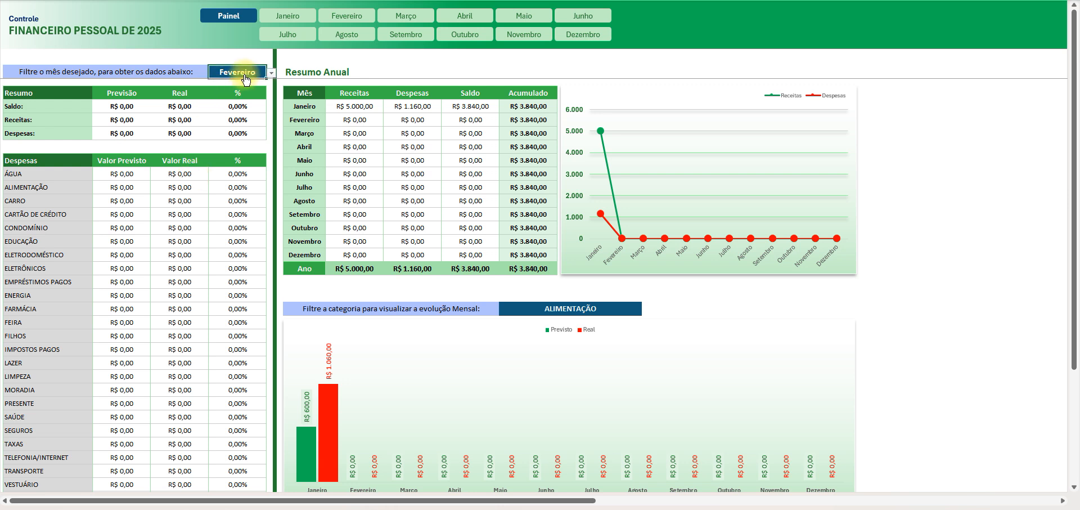
left_click(395, 160)
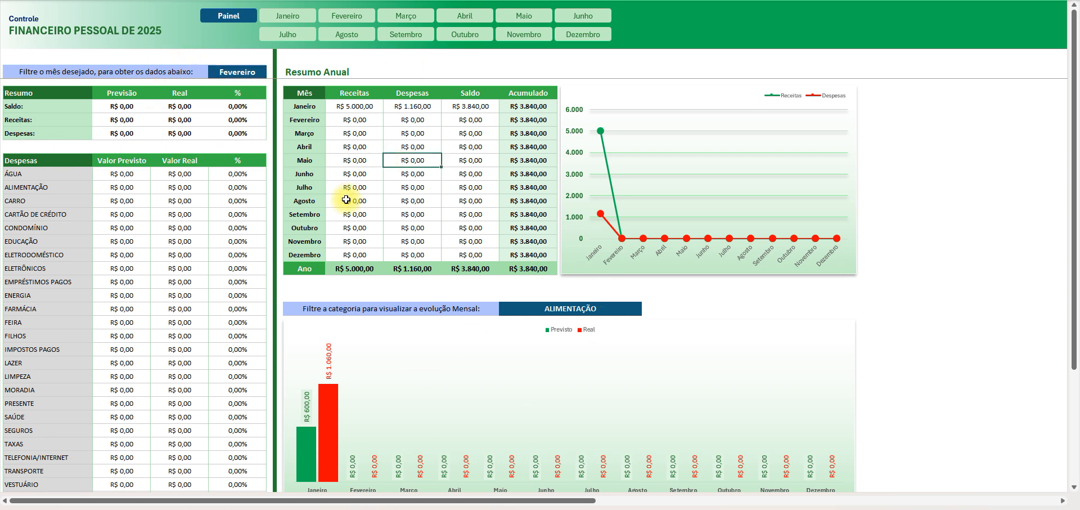
Step: Browse the monthly control sheets in order from Janeiro through Setembro
left_click(285, 15)
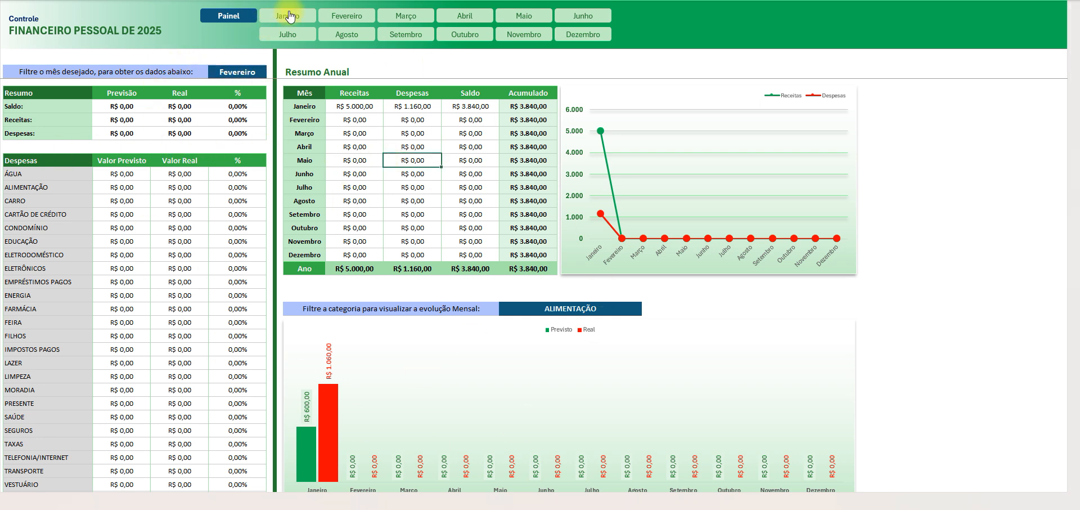
left_click(357, 18)
left_click(406, 16)
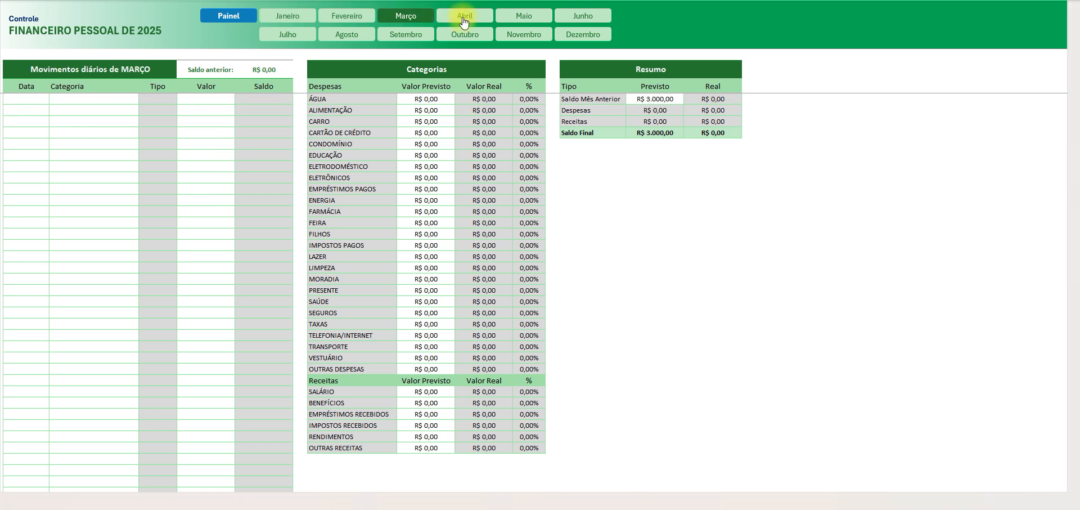
left_click(465, 16)
left_click(524, 16)
left_click(573, 21)
left_click(287, 35)
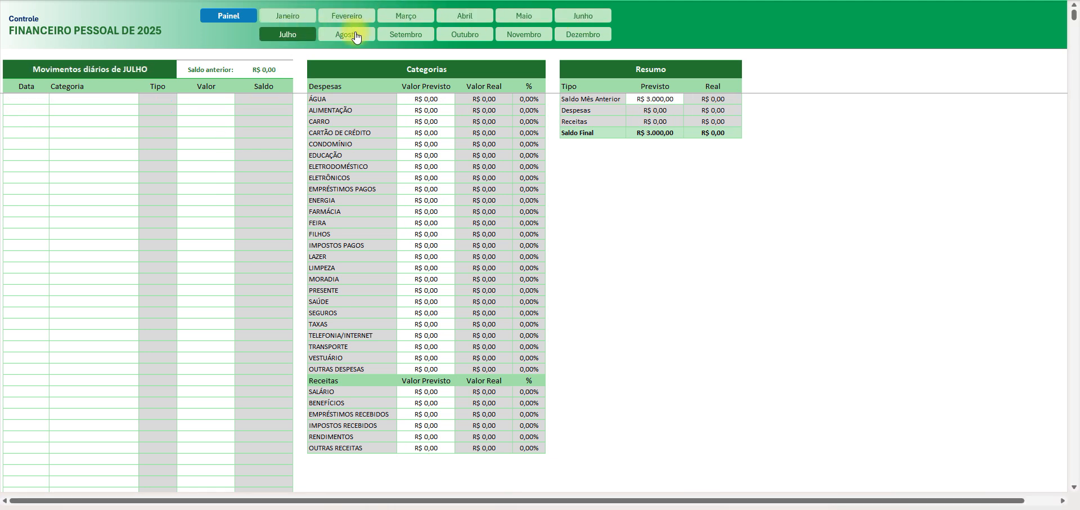
left_click(346, 35)
left_click(405, 35)
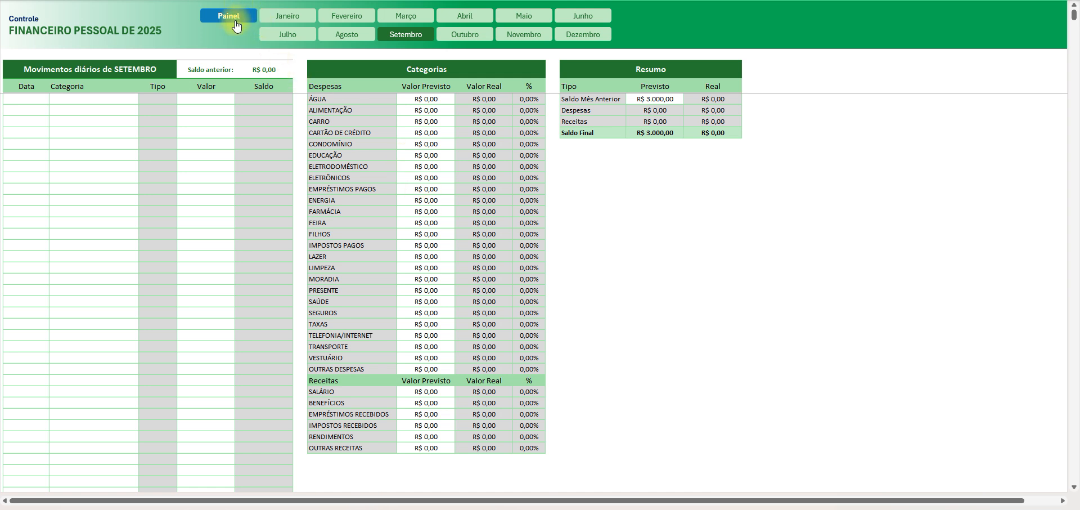
Step: Review the daily movements on the Janeiro sheet and locate the first free row for a new entry
left_click(287, 16)
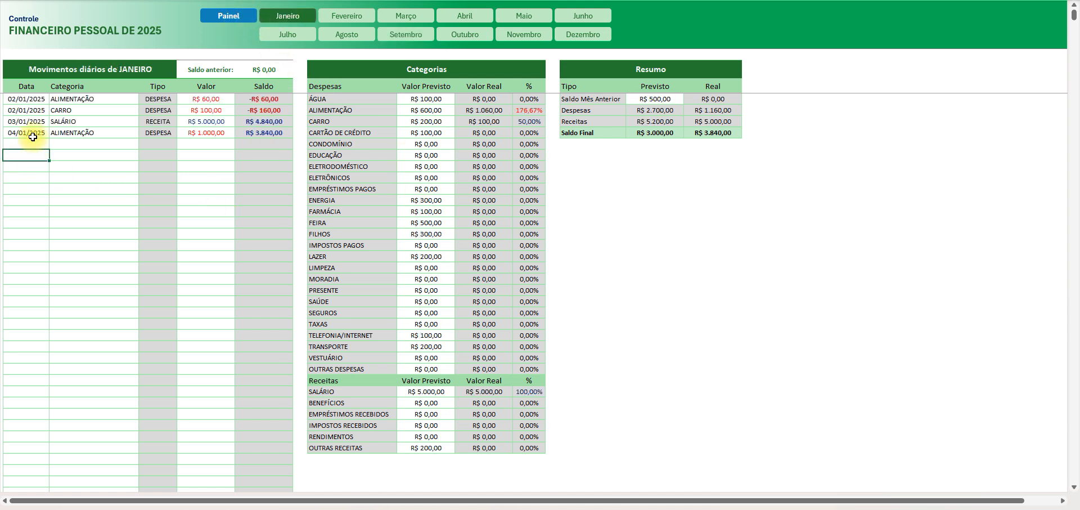
left_click(33, 135)
left_click(29, 148)
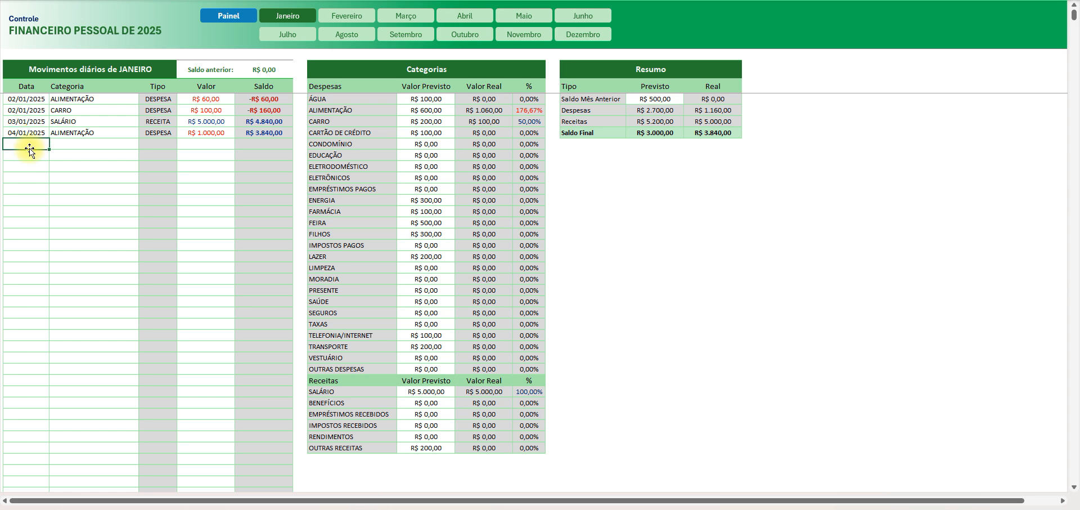
left_click_drag(23, 113, 119, 169)
left_click(101, 148)
left_click(42, 145)
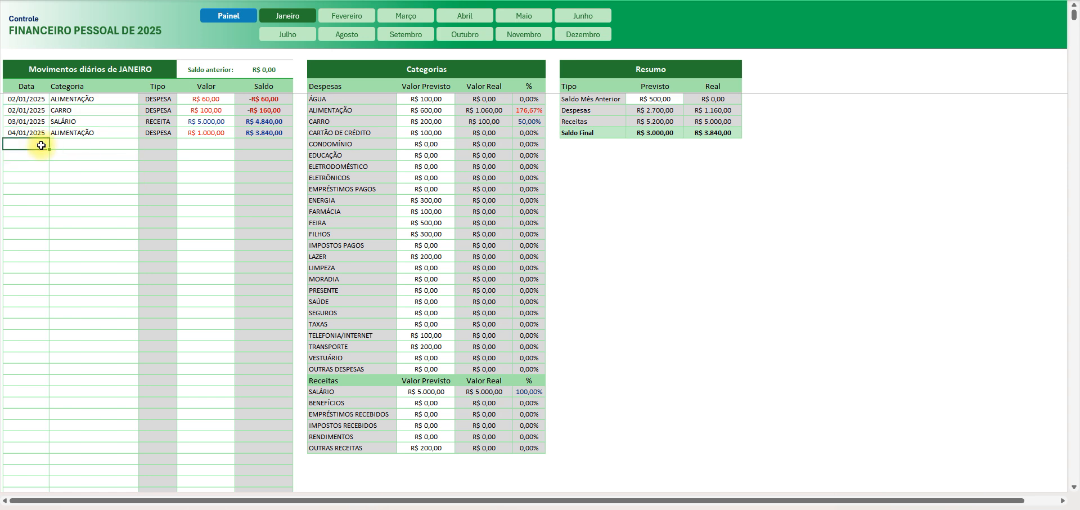
Step: Return to the Painel and review the % and Valor Real columns of its Despesas table
left_click(235, 20)
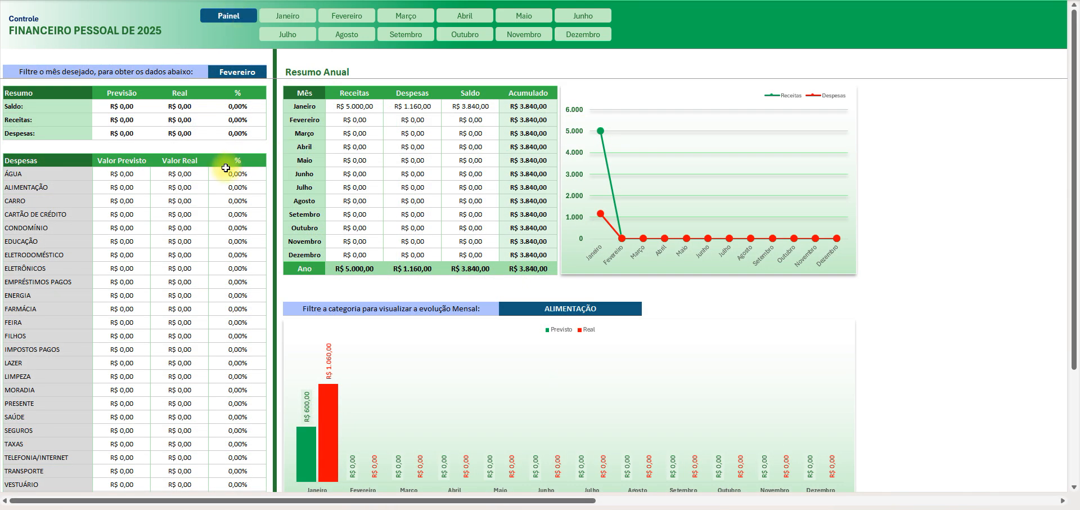
left_click(226, 186)
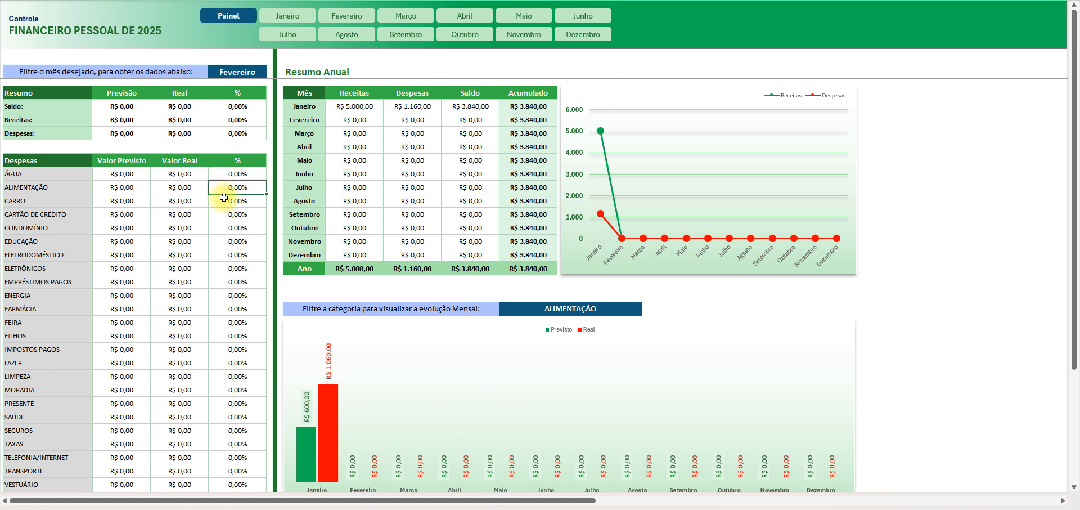
left_click(191, 227)
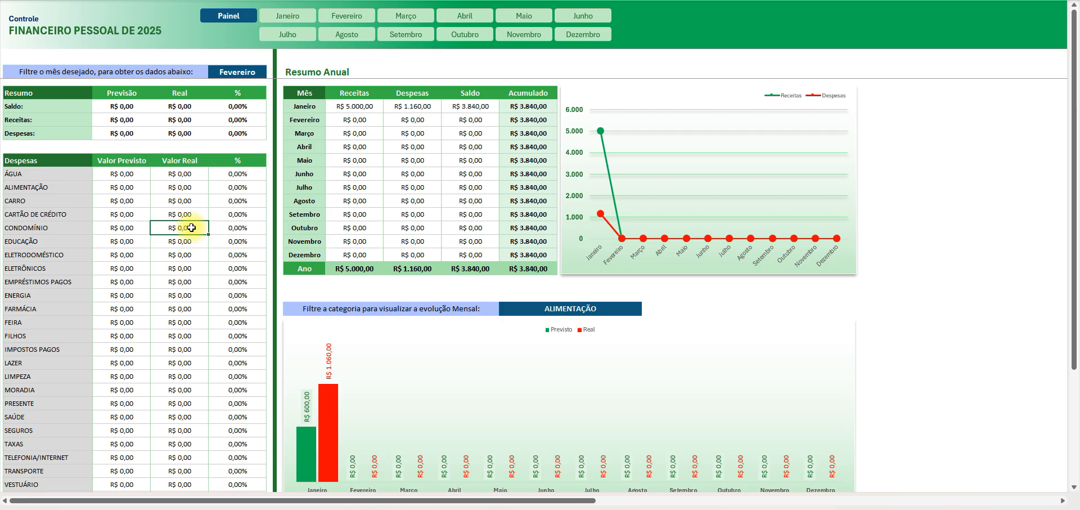
Step: Examine the Painel's print preview, then return to its Resumo table without printing
key("ctrl+p")
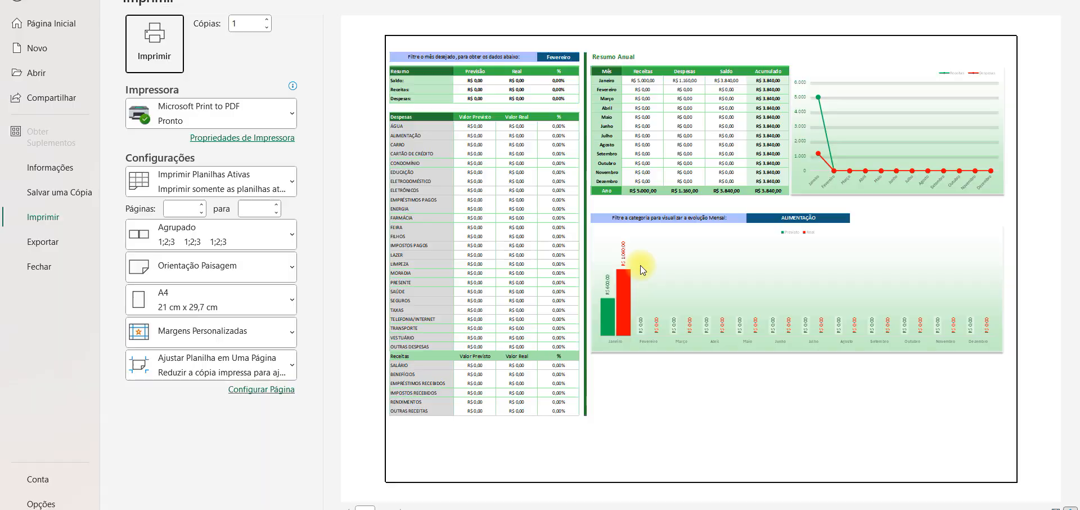
key("Escape")
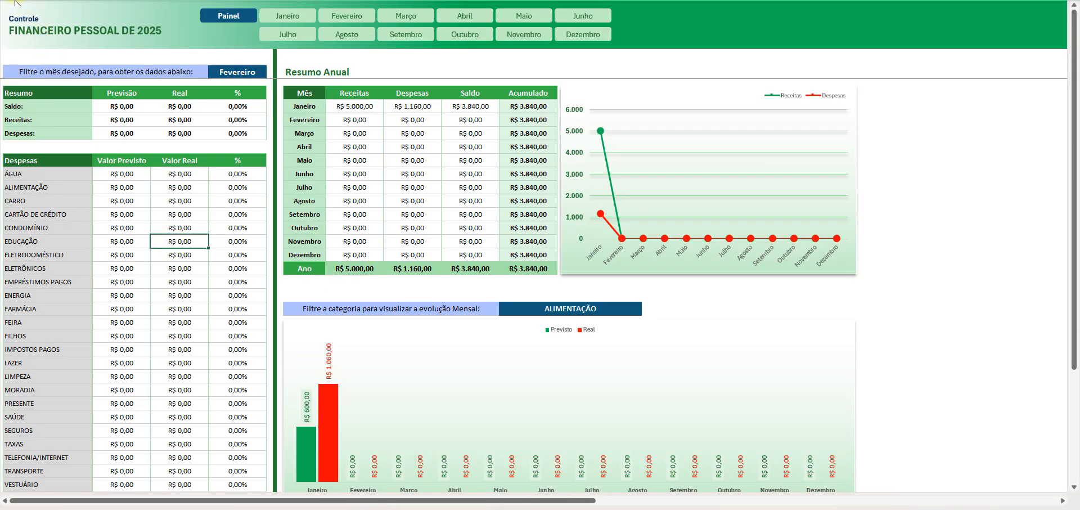
left_click(15, 2)
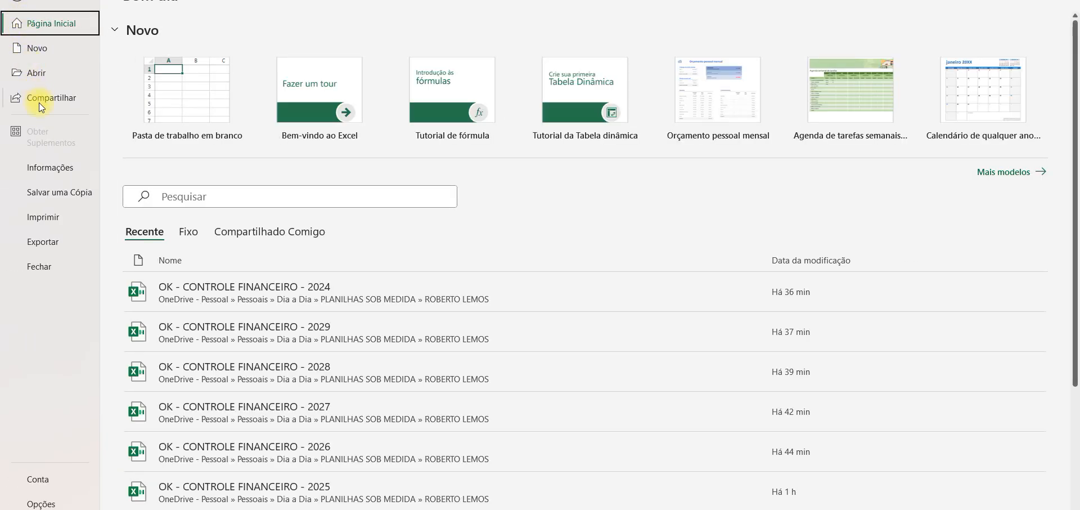
left_click(53, 218)
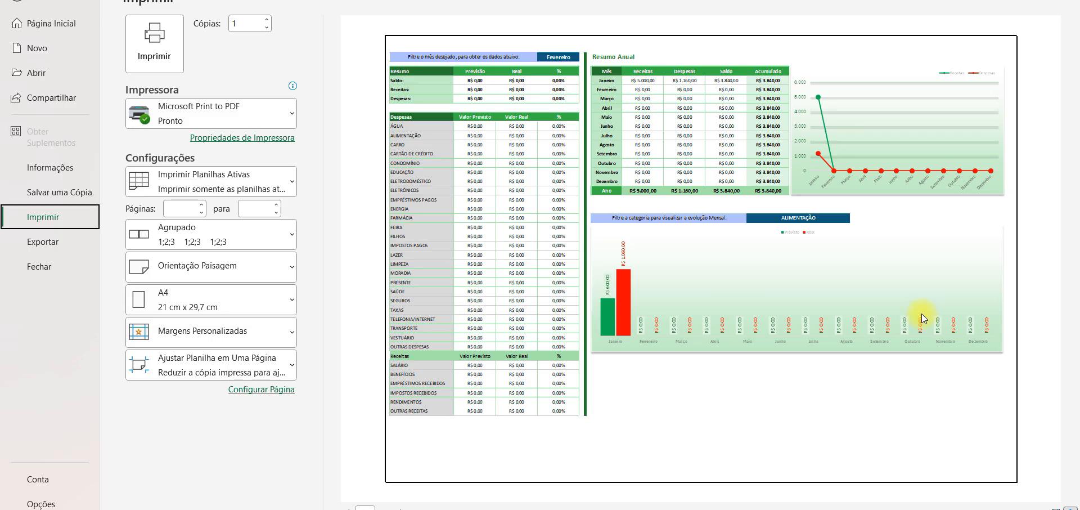
key("Escape")
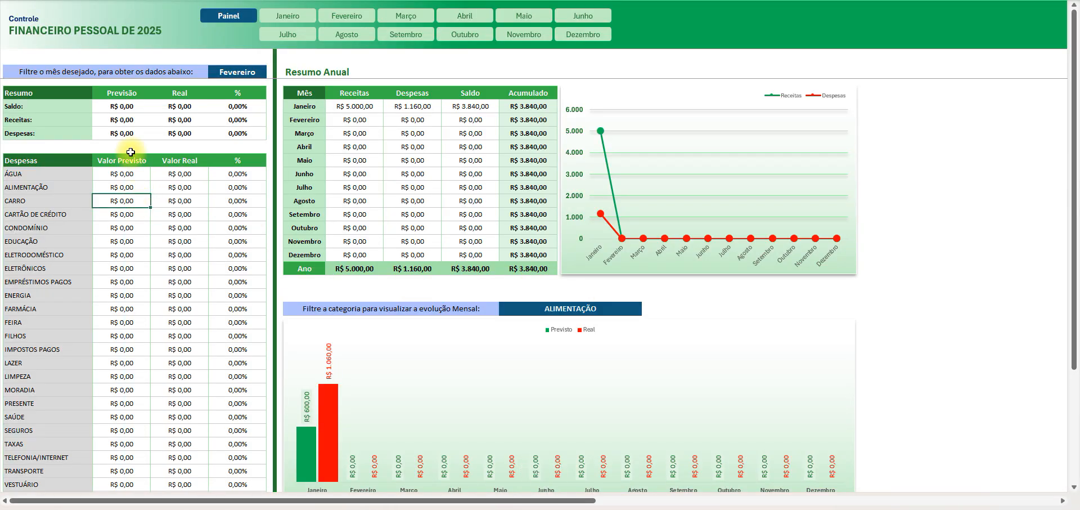
left_click(116, 107)
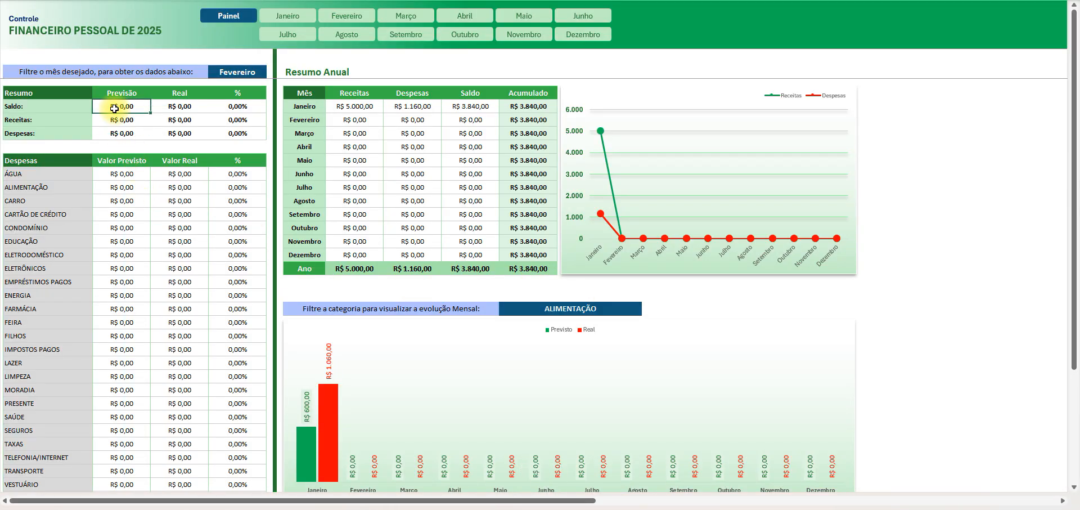